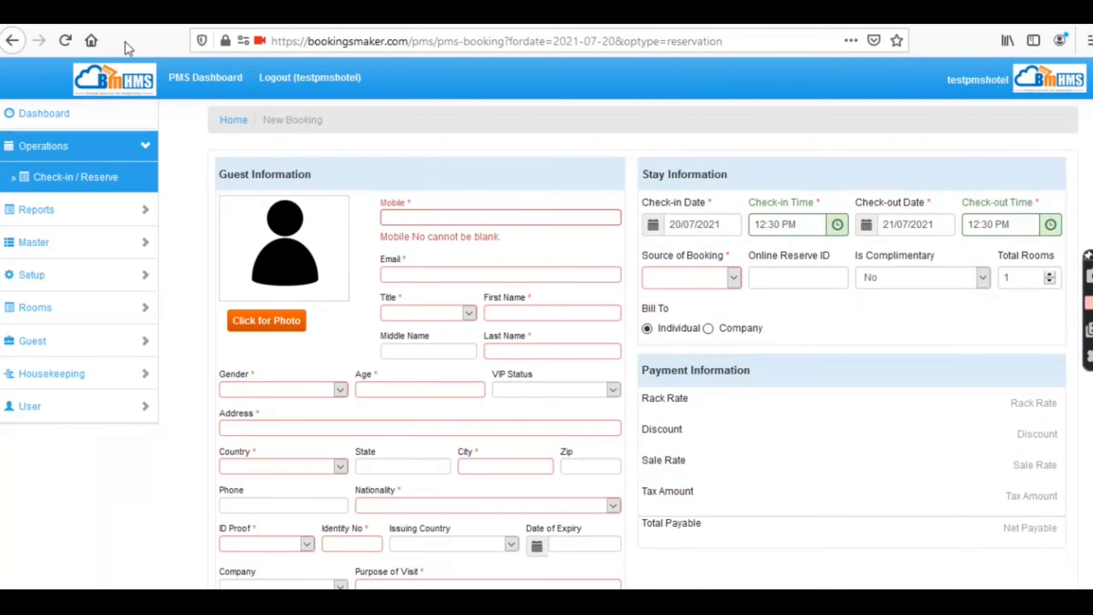
- Log out of BookingsMaker HMS using the Logout link in the top navigation bar
{"action": "left_click", "coordinate": [305, 100]}
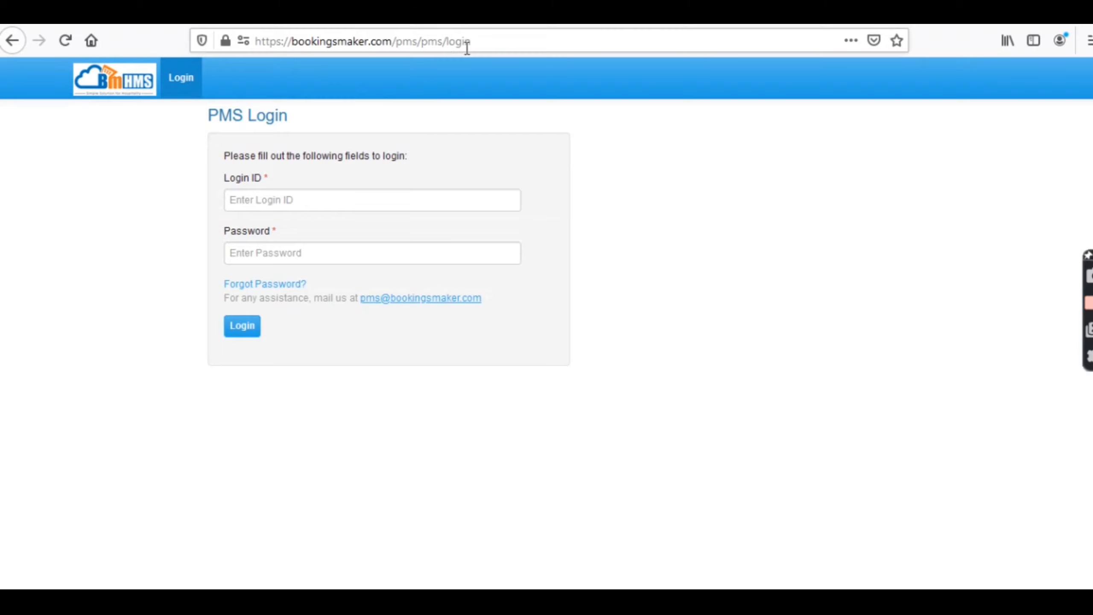
- Sign in with the browser's saved hotel login to reach the dashboard booking calendar
{"action": "left_click", "coordinate": [481, 44]}
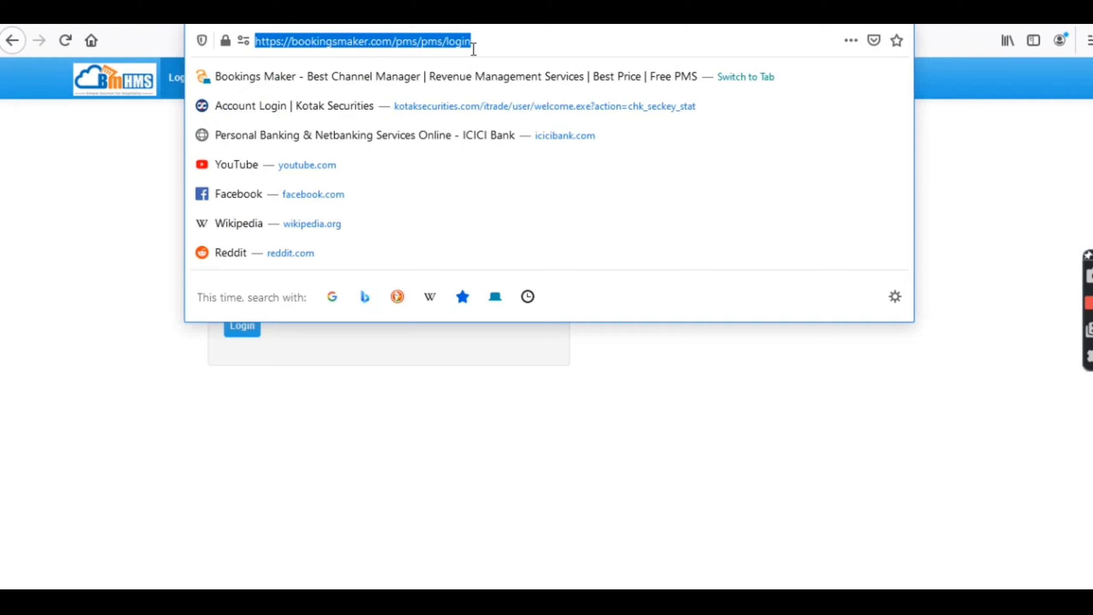
{"action": "left_click", "coordinate": [503, 451]}
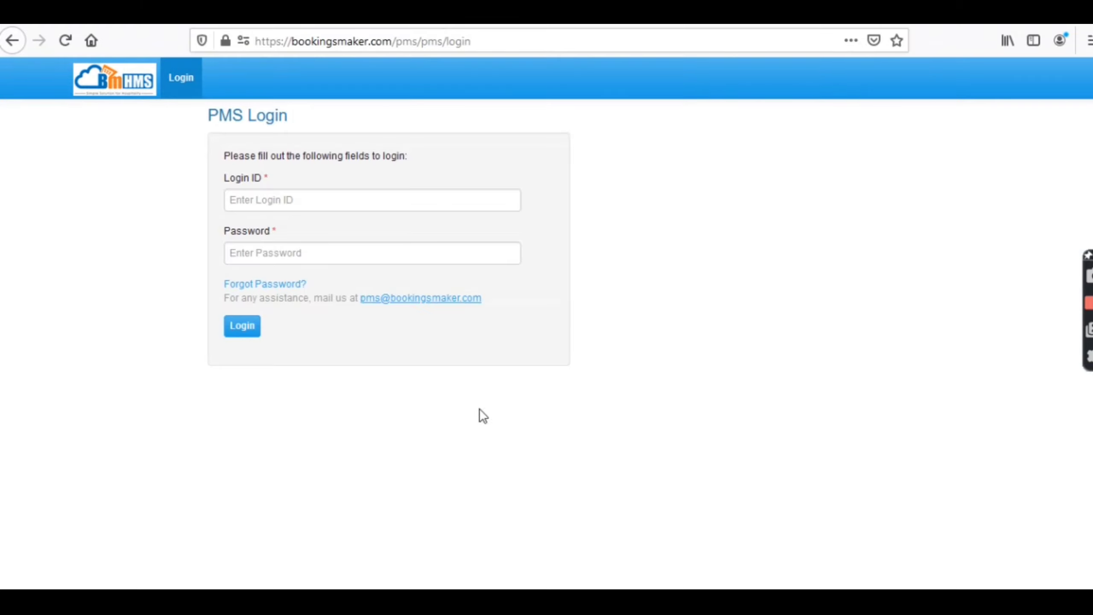
{"action": "left_click", "coordinate": [328, 203]}
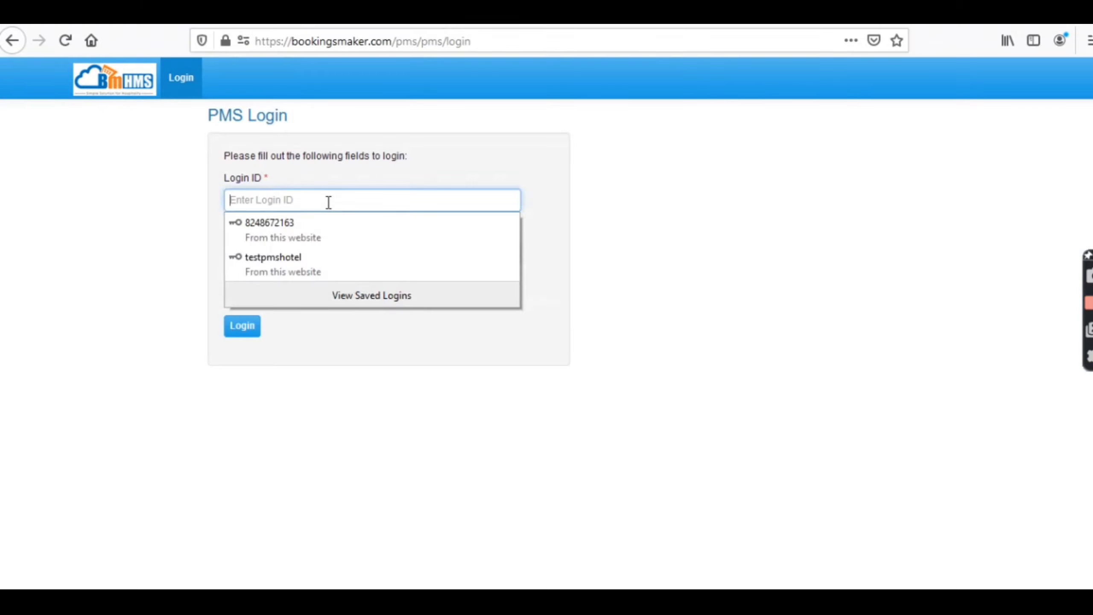
{"action": "left_click", "coordinate": [307, 260]}
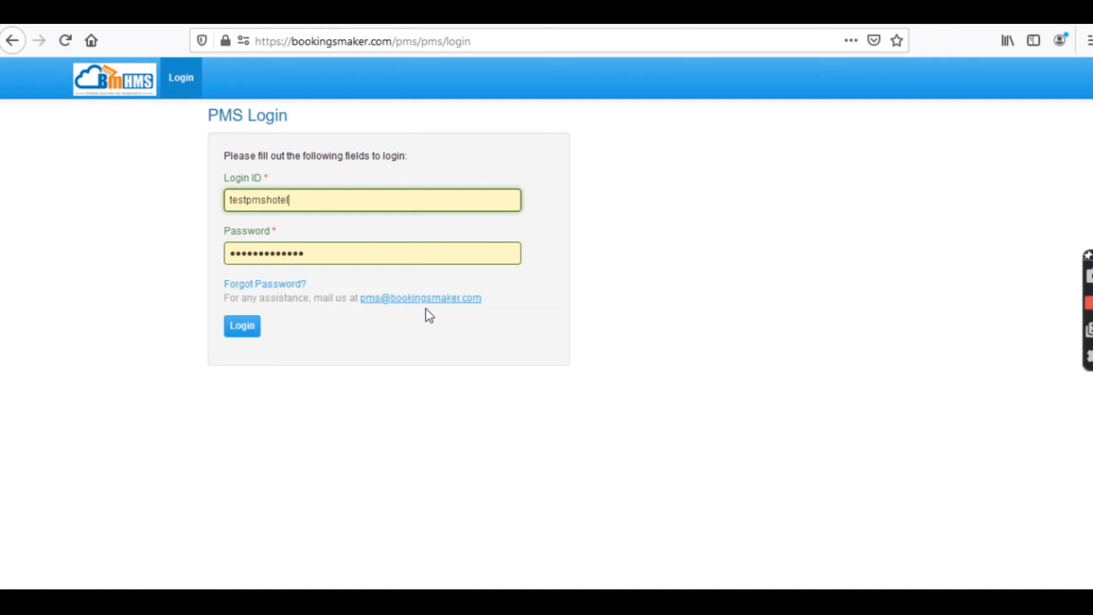
{"action": "left_click", "coordinate": [245, 331]}
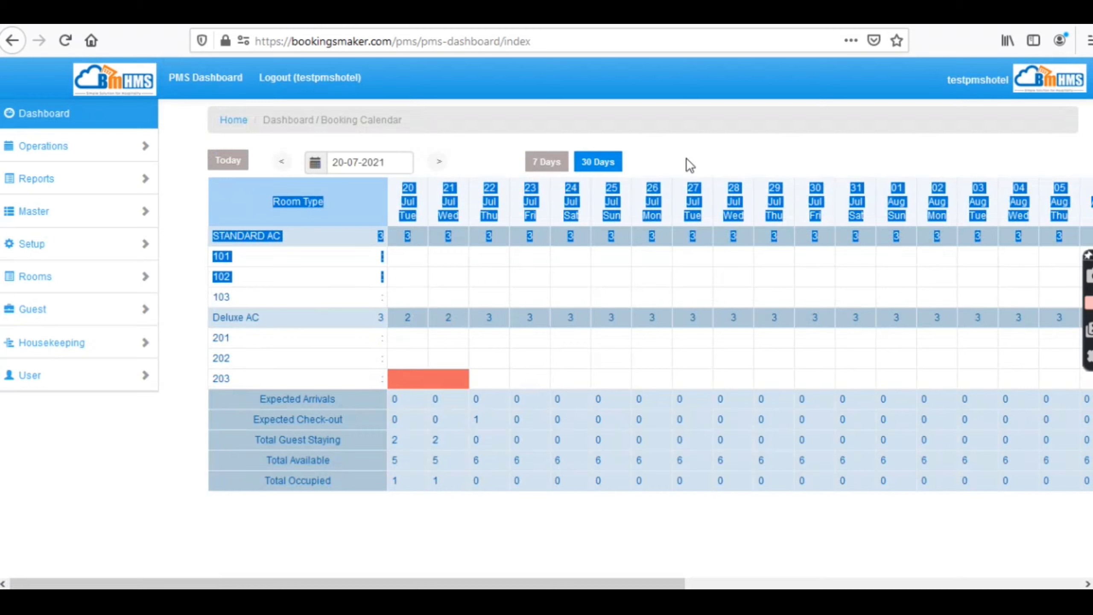
- Toggle the calendar to 7 then 30 days and start a RESERVATION on 20 Jul
{"action": "left_click", "coordinate": [416, 267]}
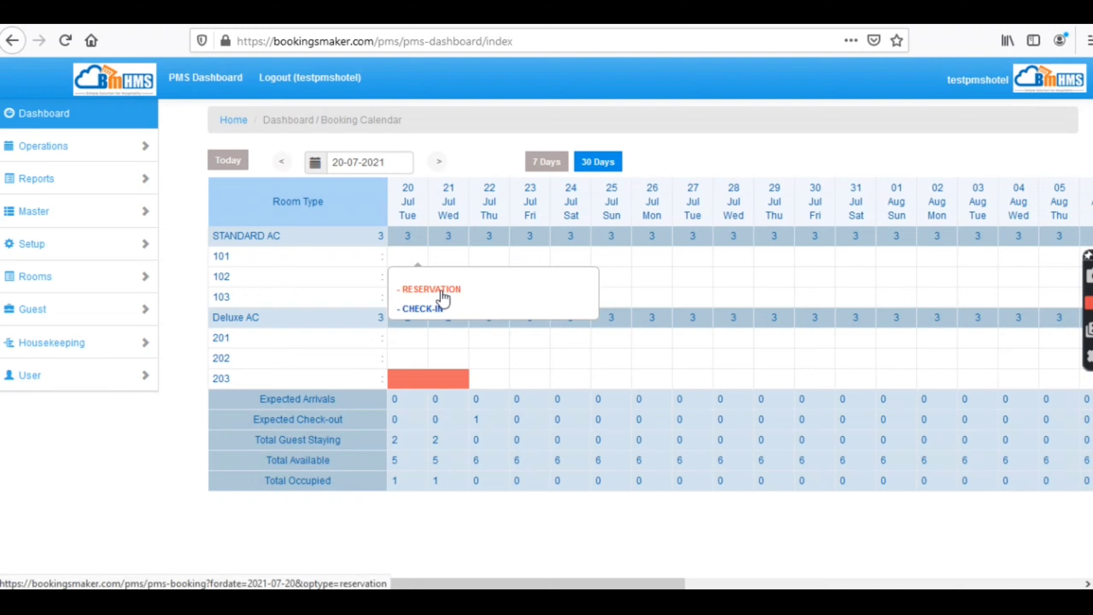
{"action": "left_click", "coordinate": [558, 167]}
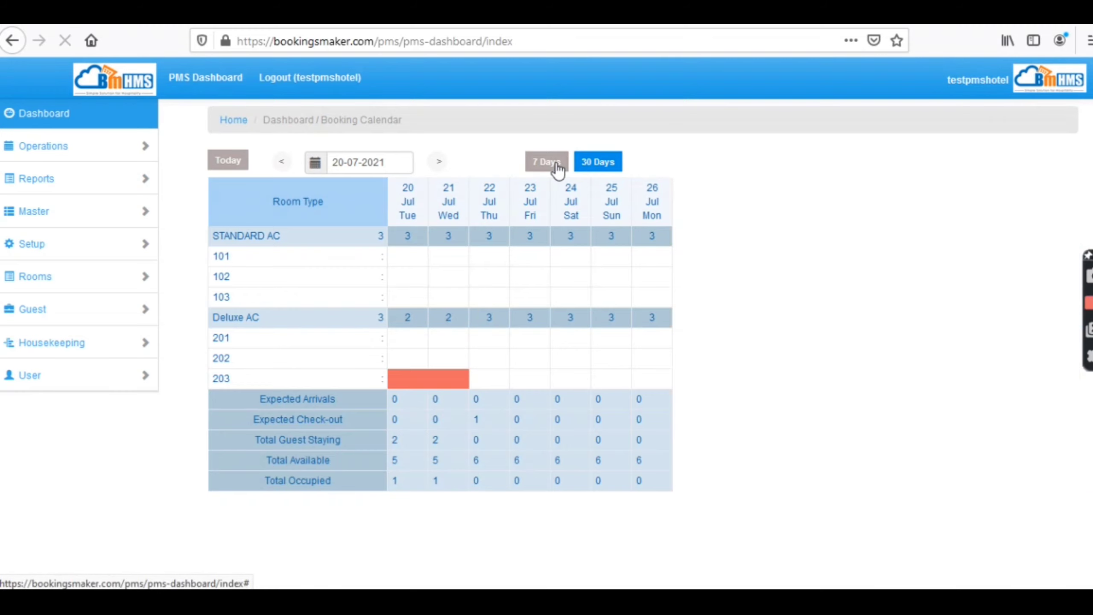
{"action": "left_click", "coordinate": [594, 171]}
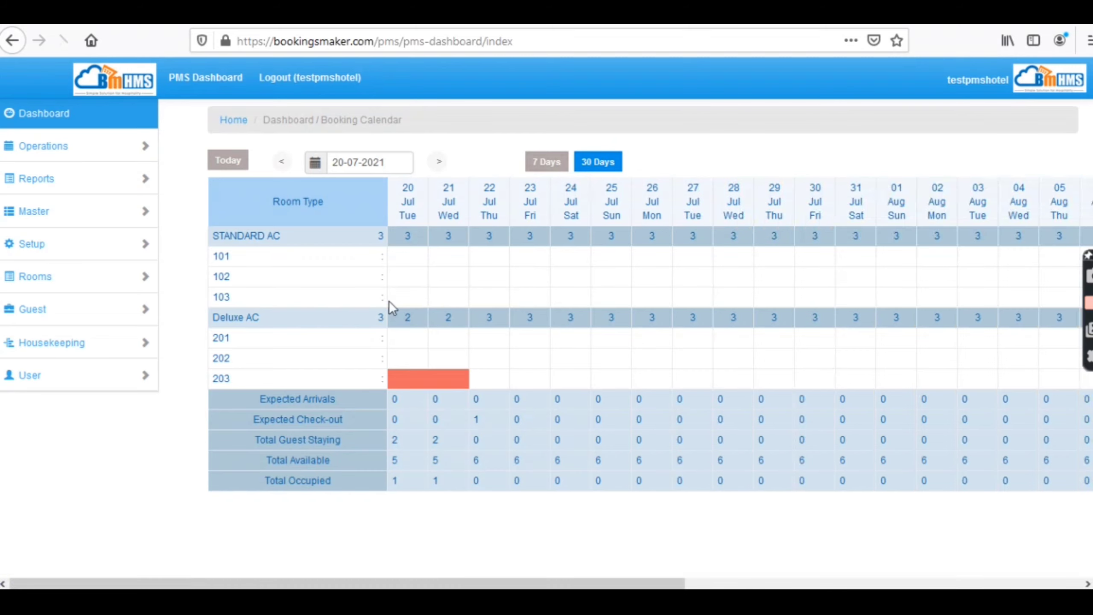
{"action": "left_click", "coordinate": [403, 269]}
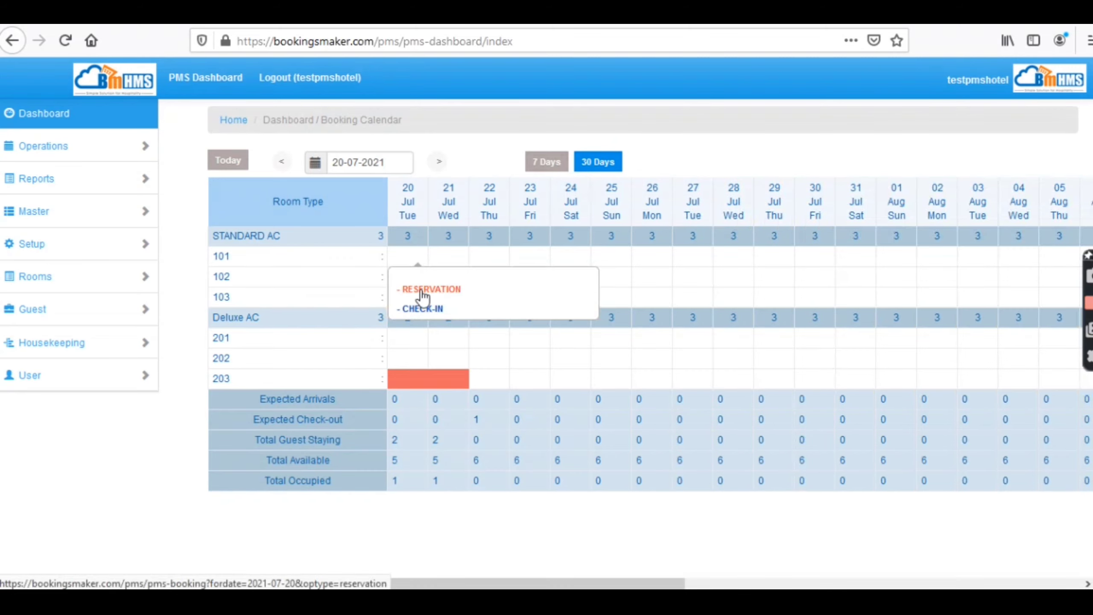
{"action": "left_click", "coordinate": [421, 297]}
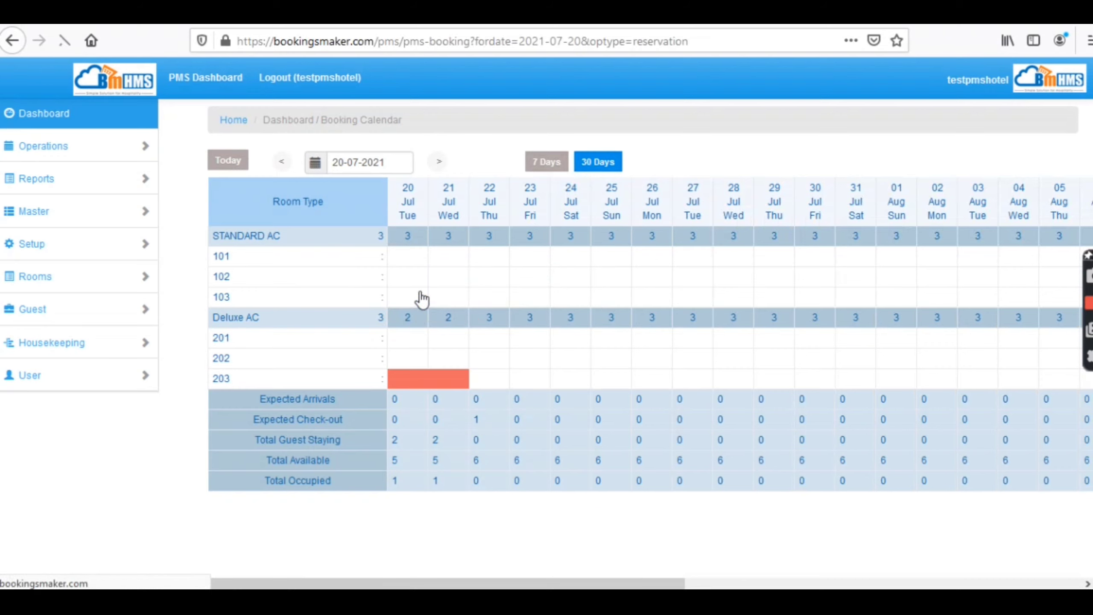
- Allow the camera and capture a webcam photo of the guest
{"action": "left_click", "coordinate": [285, 320]}
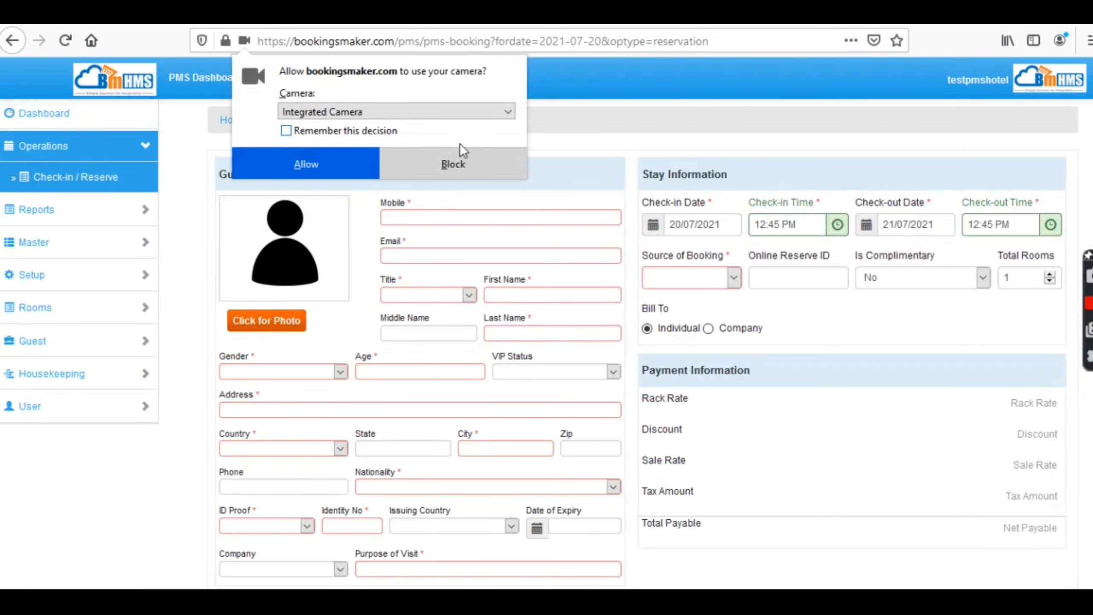
{"action": "left_click", "coordinate": [315, 165]}
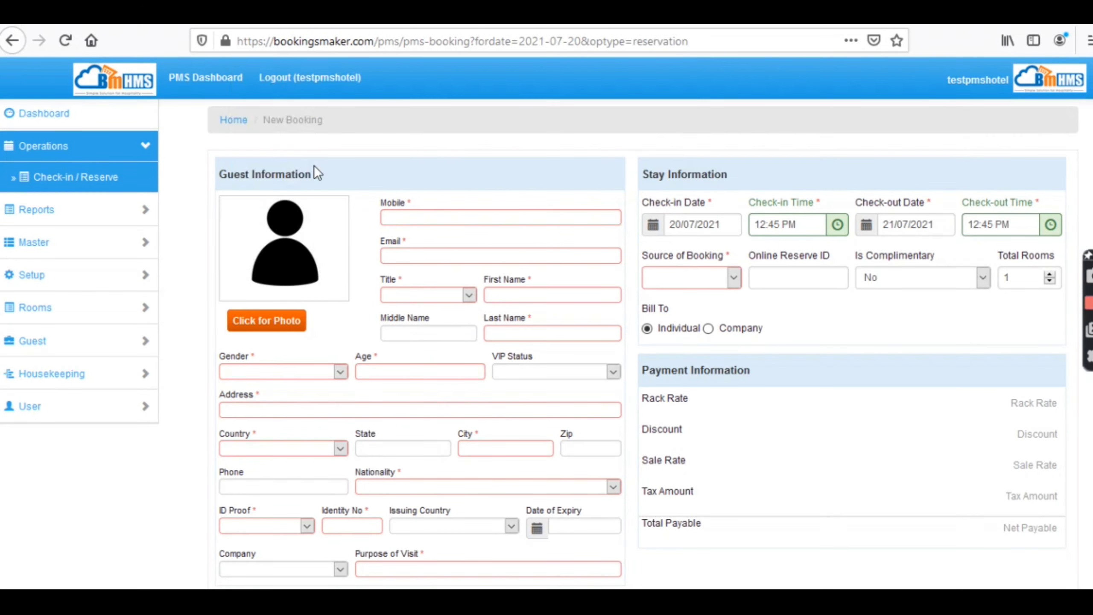
{"action": "left_click", "coordinate": [275, 322]}
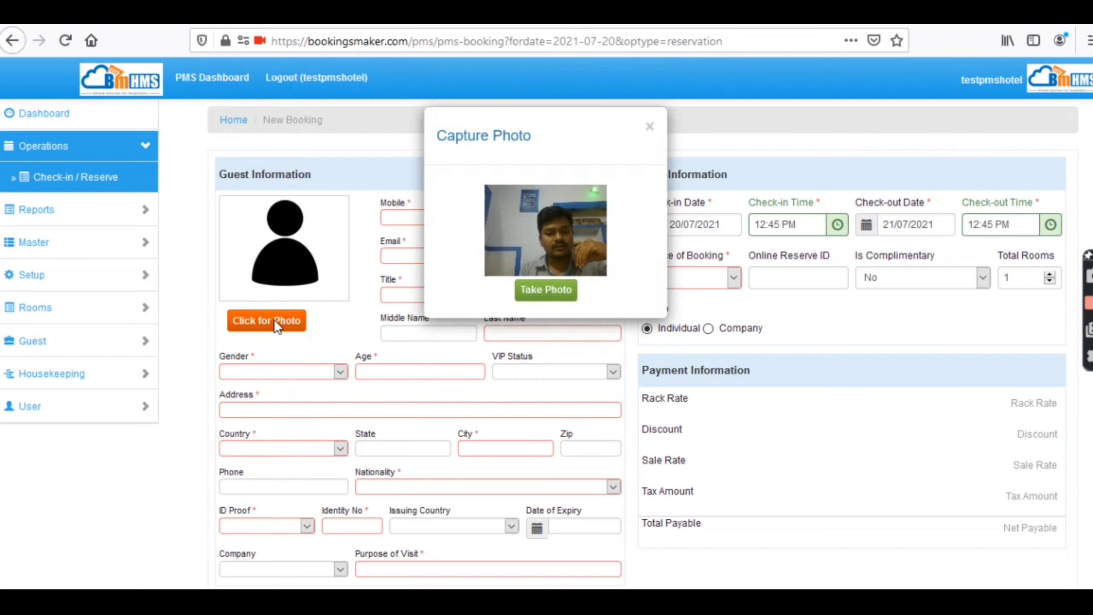
{"action": "left_click", "coordinate": [544, 296]}
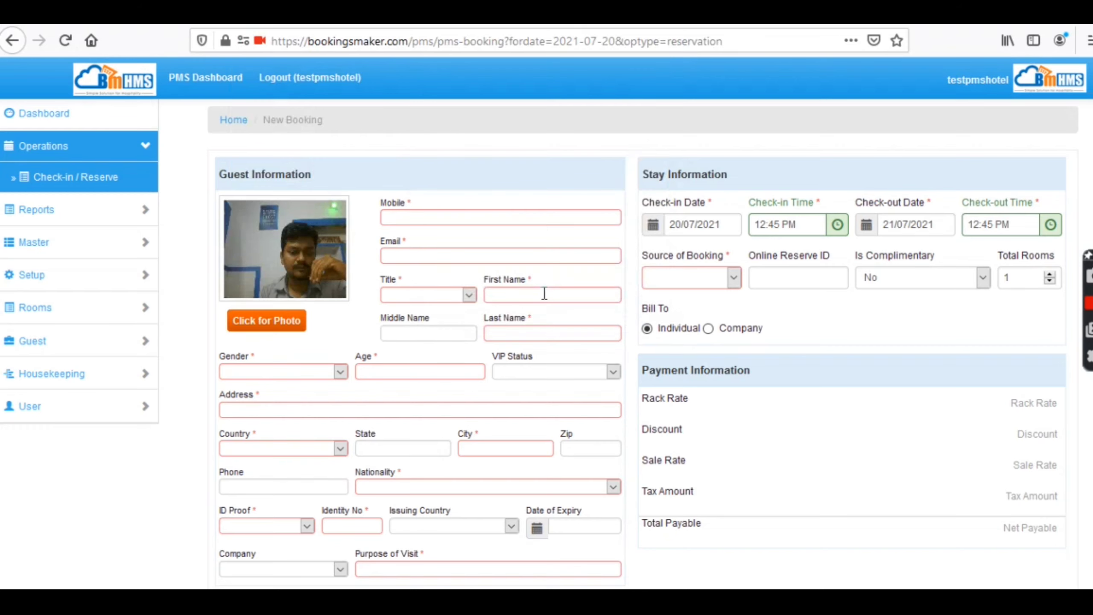
- Fill guest details by entering a mobile number and choosing the existing guest's suggestion
{"action": "left_click", "coordinate": [419, 219]}
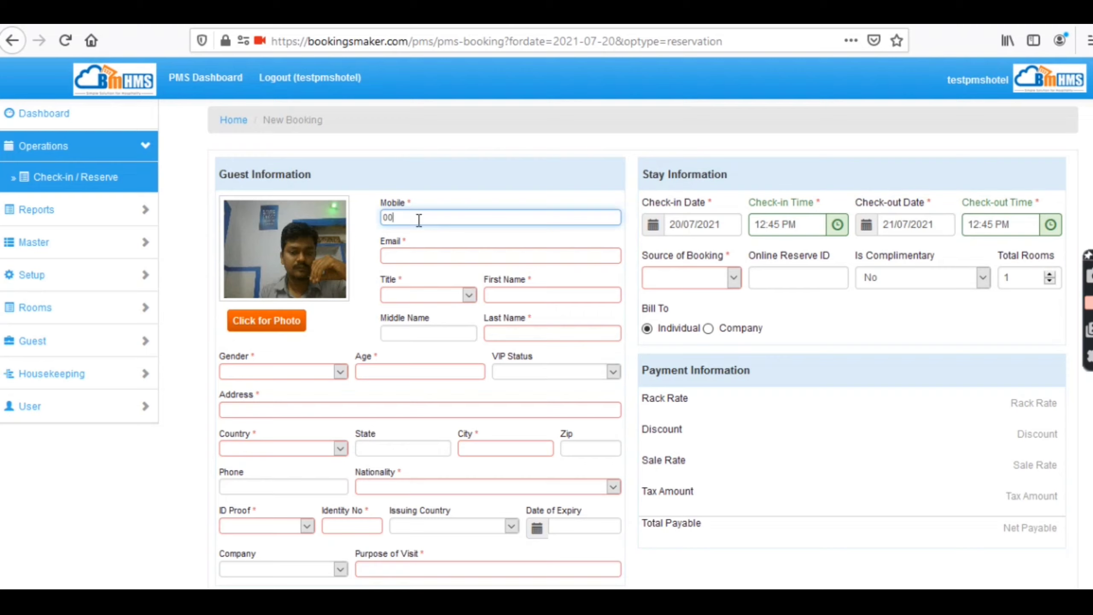
{"action": "type", "text": "99"}
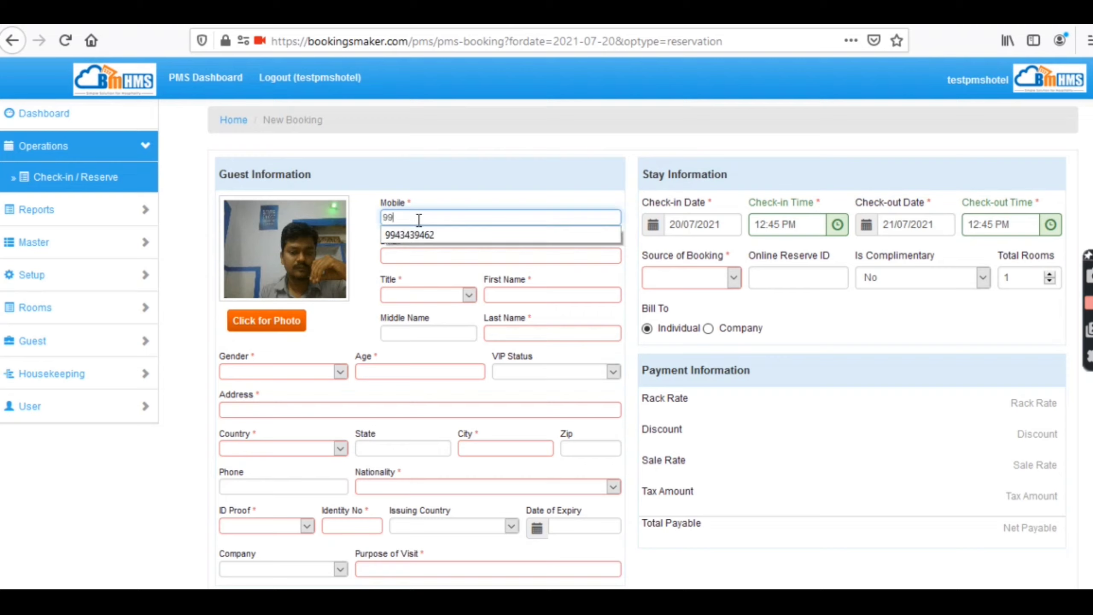
{"action": "left_click", "coordinate": [428, 234]}
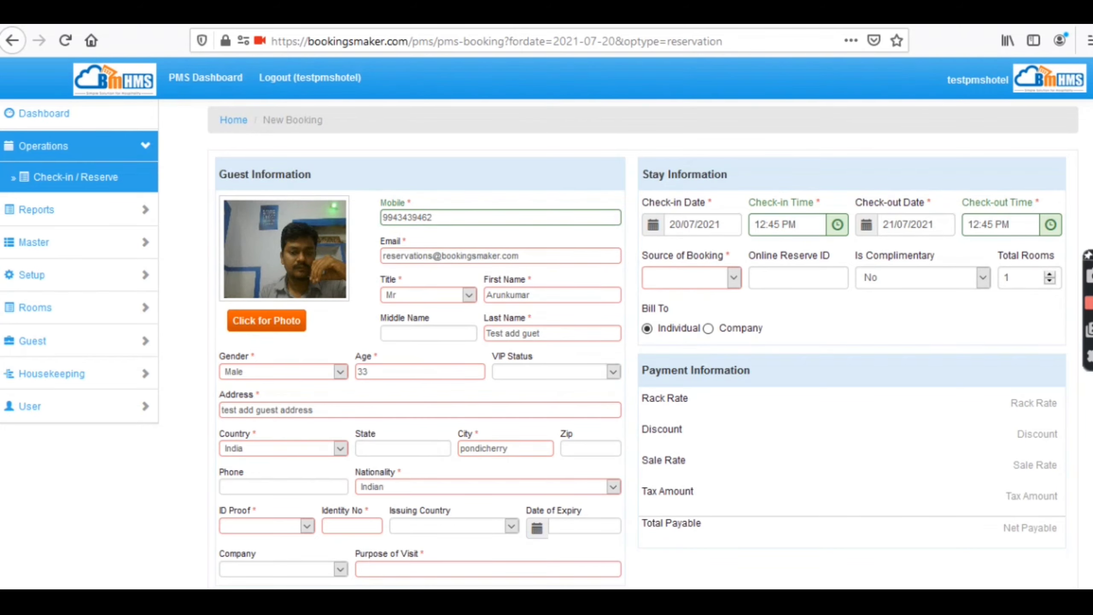
{"action": "scroll", "coordinate": [1067, 296], "scroll_direction": "down", "scroll_amount": 5}
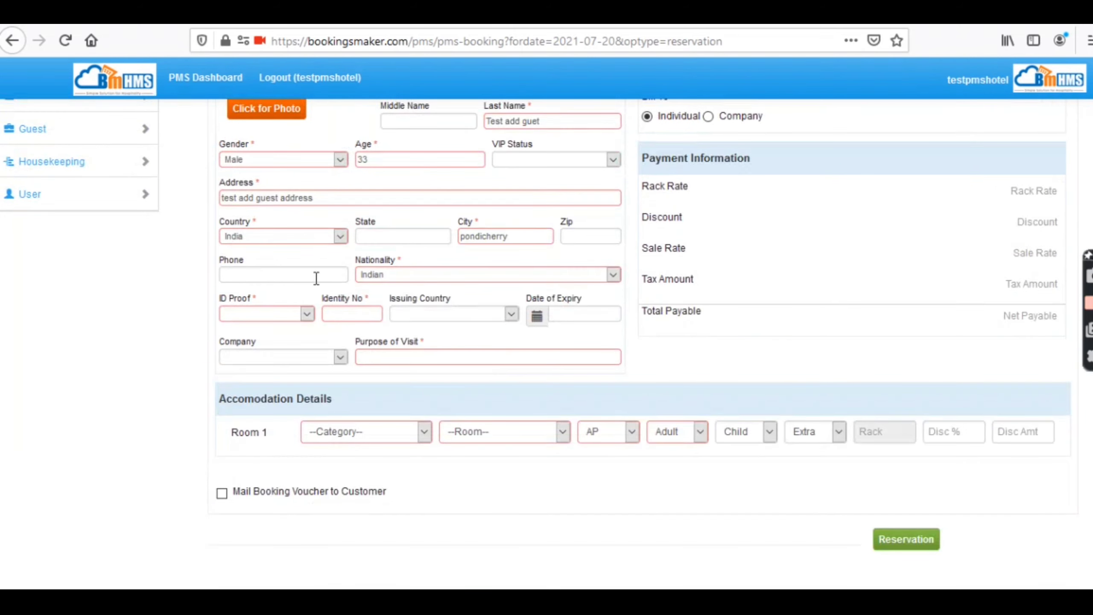
{"action": "left_click", "coordinate": [285, 316]}
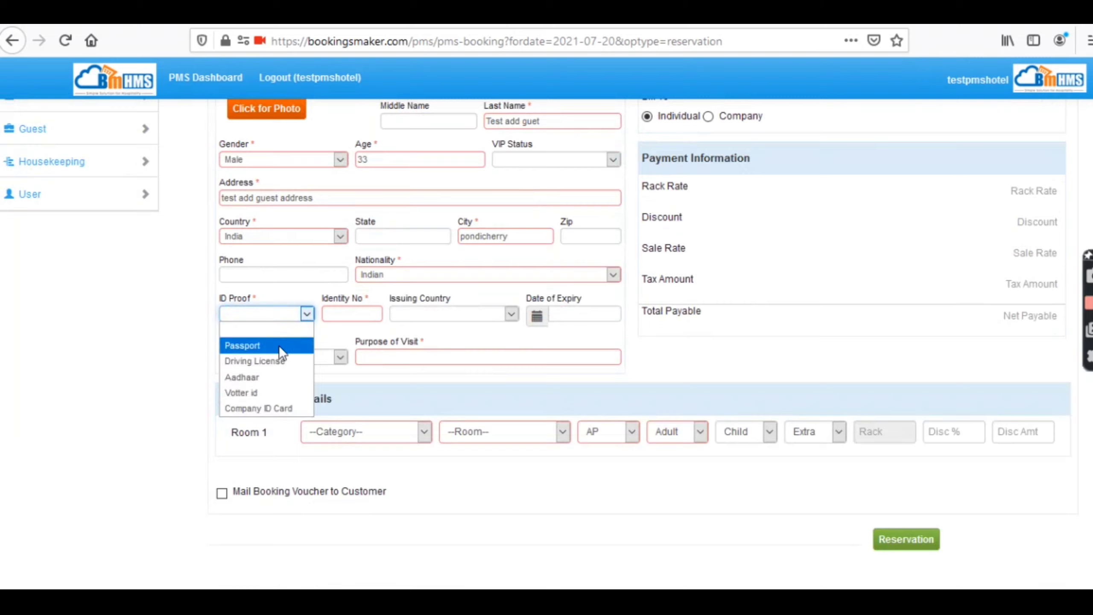
{"action": "left_click", "coordinate": [278, 346]}
{"action": "left_click", "coordinate": [352, 318]}
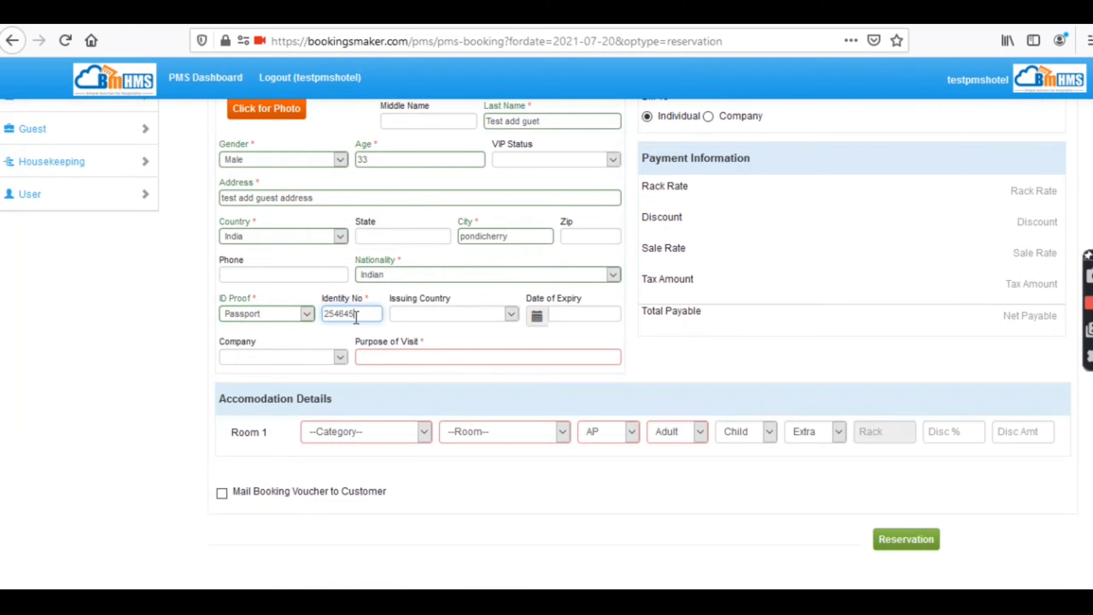
{"action": "left_click", "coordinate": [431, 362]}
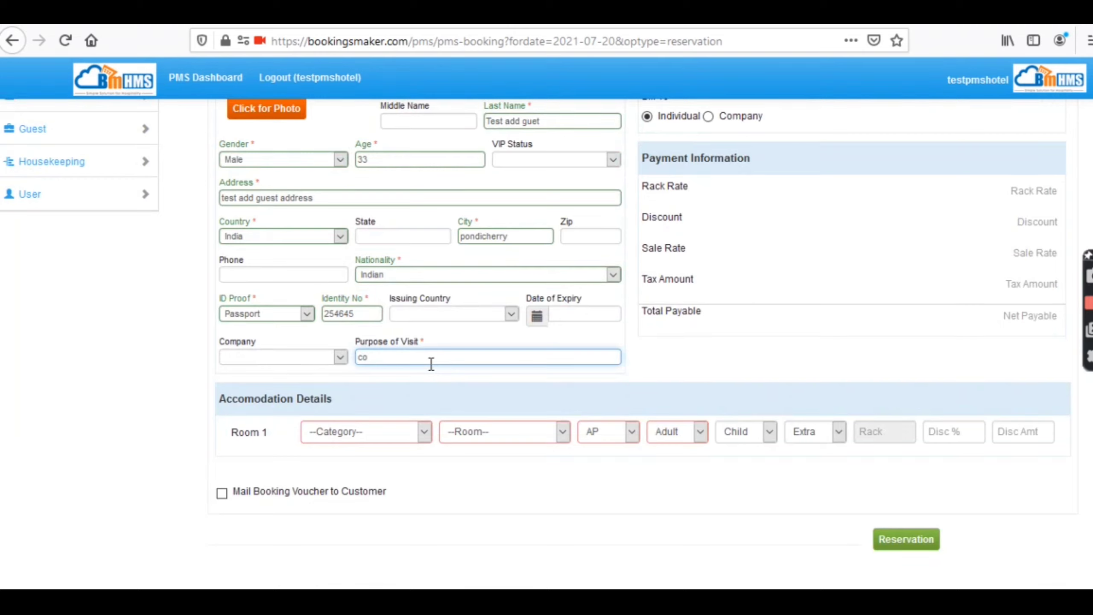
{"action": "left_click", "coordinate": [302, 357]}
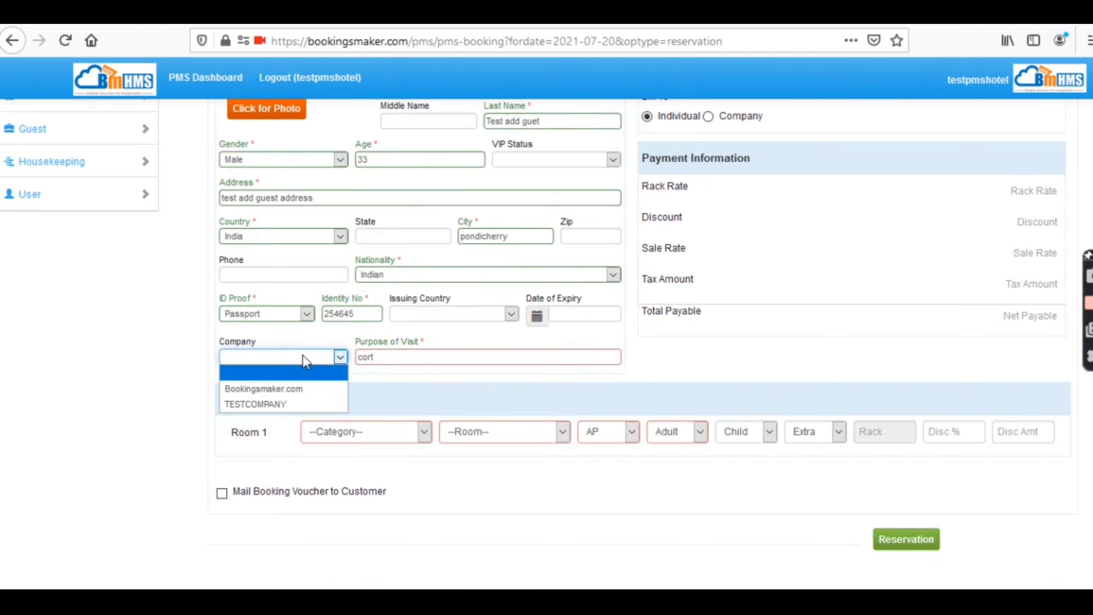
{"action": "left_click", "coordinate": [283, 403]}
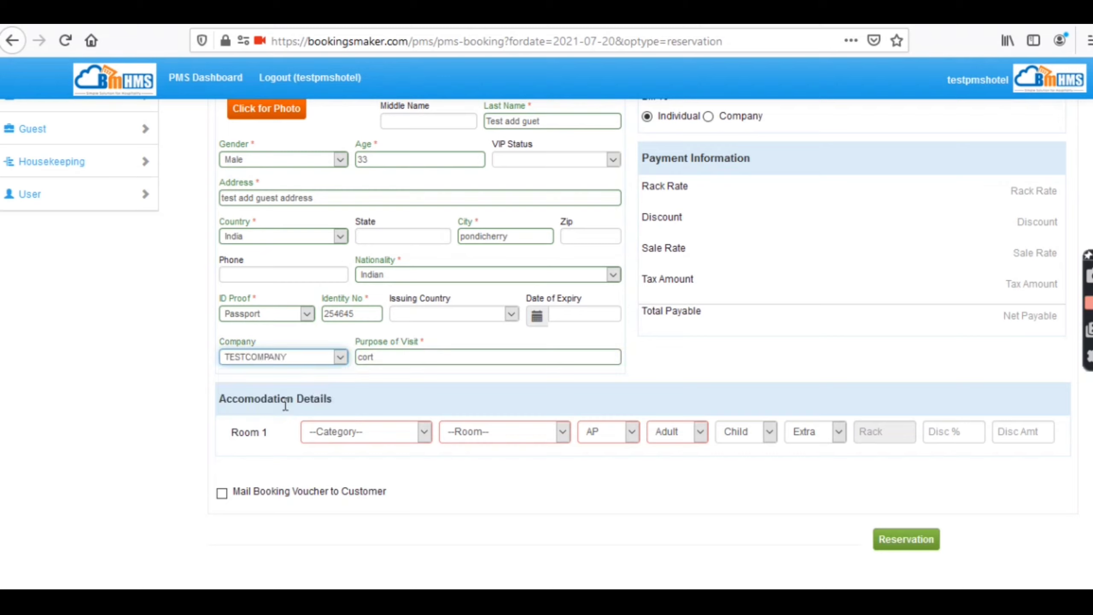
- Assign STANDARD AC room 101 with CP meal plan for 2 adults and mail the voucher
{"action": "left_click", "coordinate": [331, 428]}
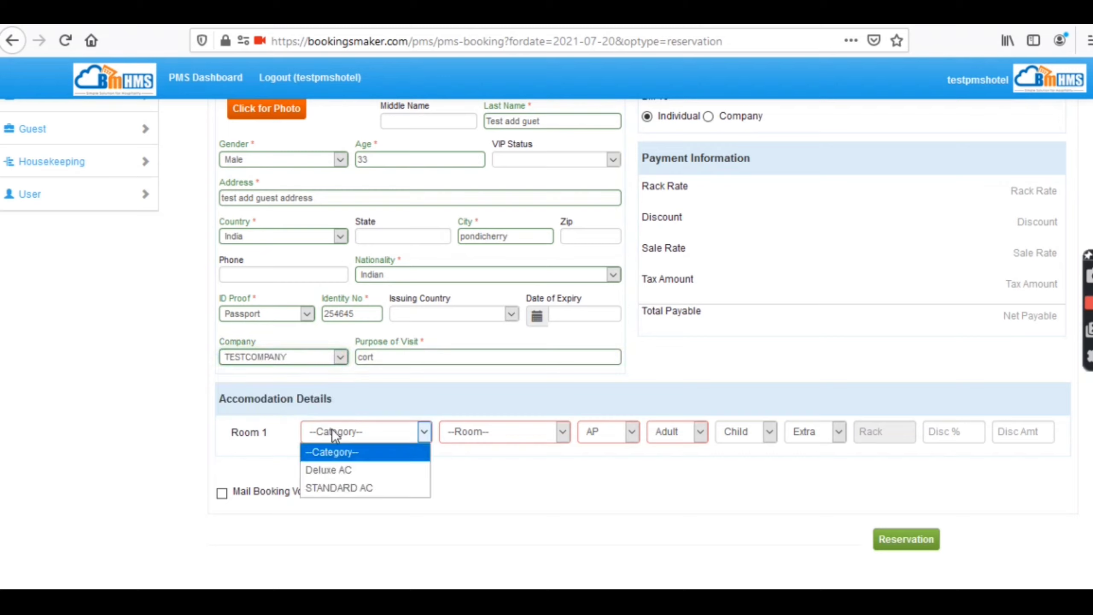
{"action": "left_click", "coordinate": [345, 488]}
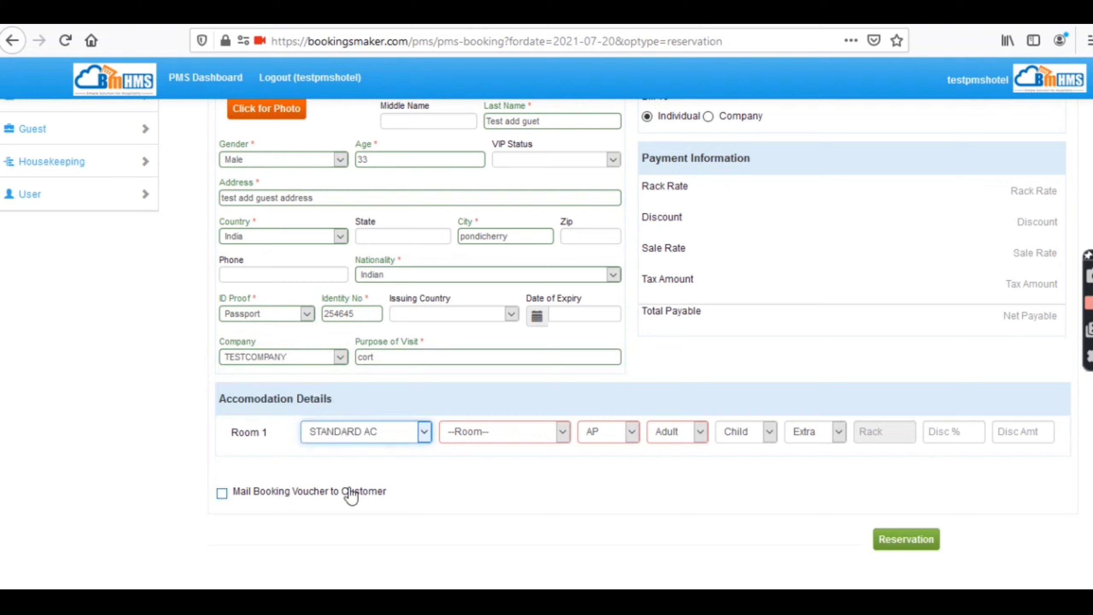
{"action": "left_click", "coordinate": [495, 433]}
{"action": "left_click", "coordinate": [493, 463]}
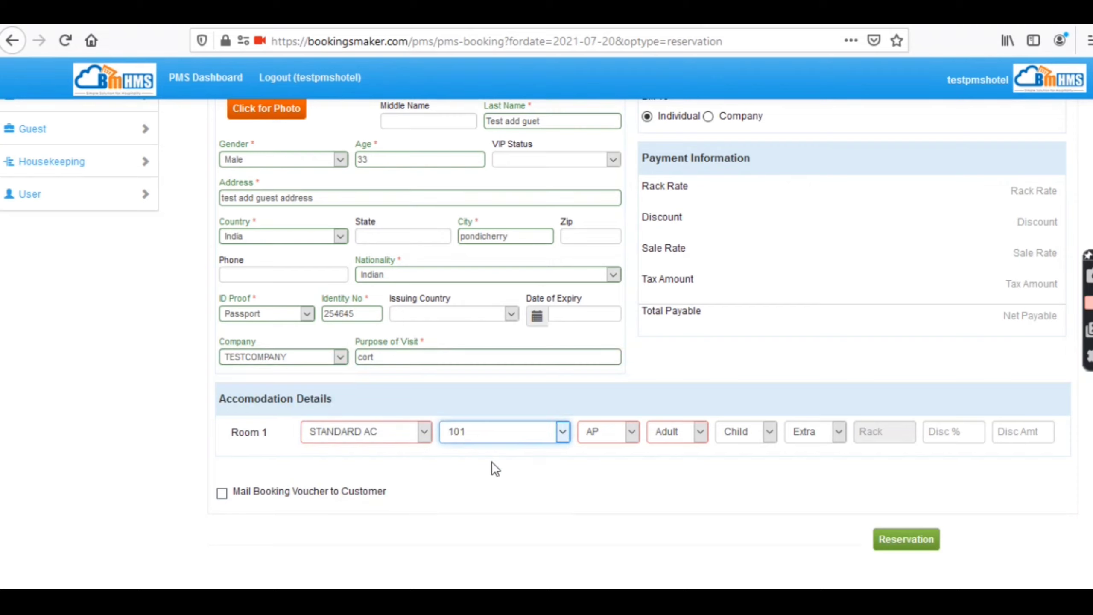
{"action": "left_click", "coordinate": [598, 441]}
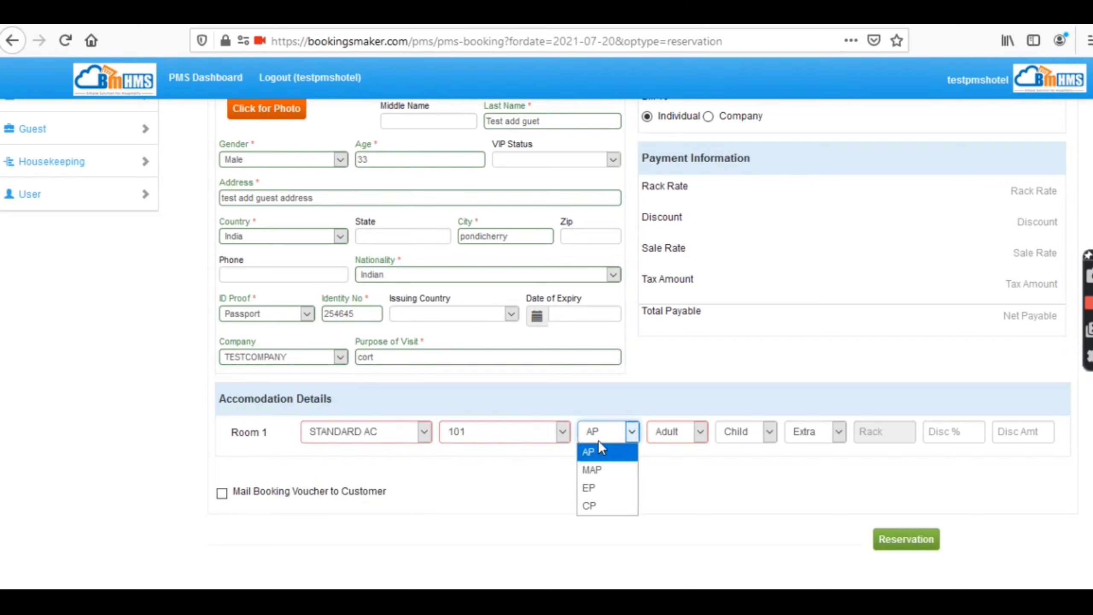
{"action": "left_click", "coordinate": [594, 505]}
{"action": "left_click", "coordinate": [680, 441]}
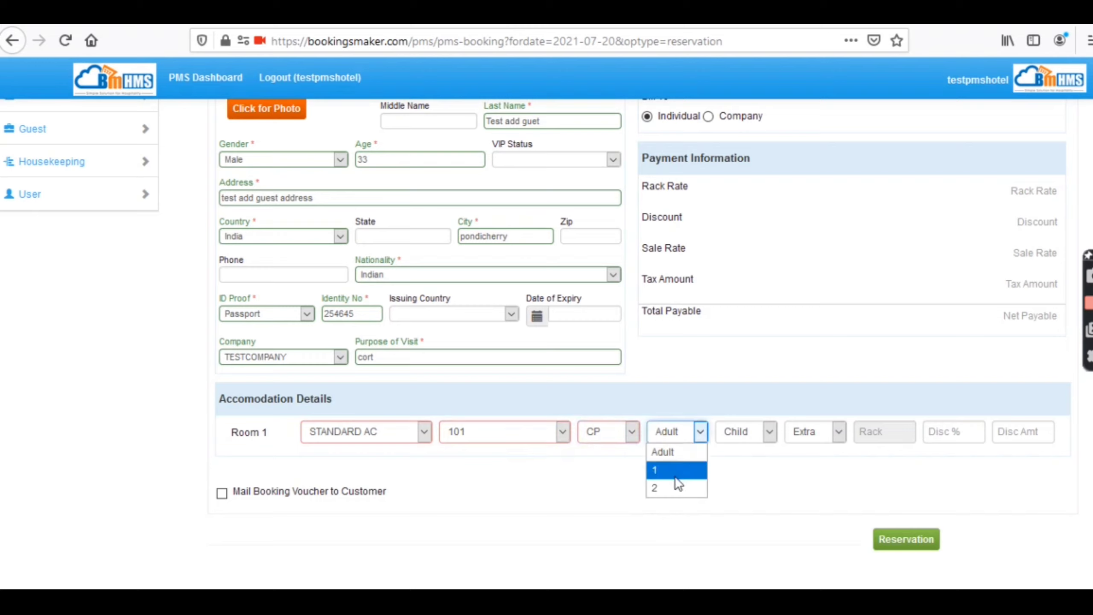
{"action": "left_click", "coordinate": [675, 489]}
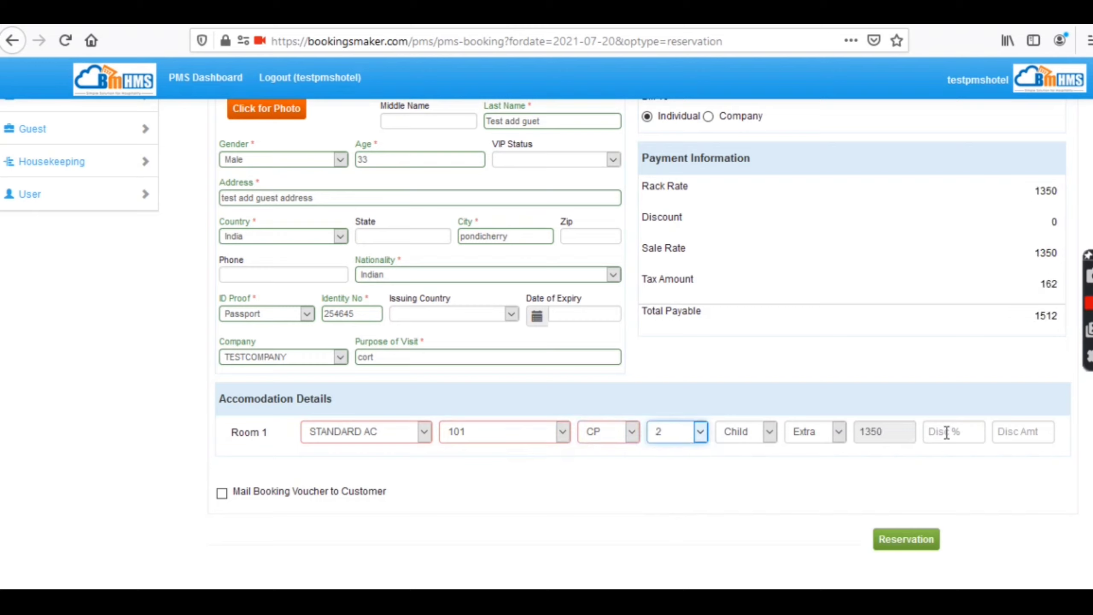
{"action": "left_click", "coordinate": [222, 494]}
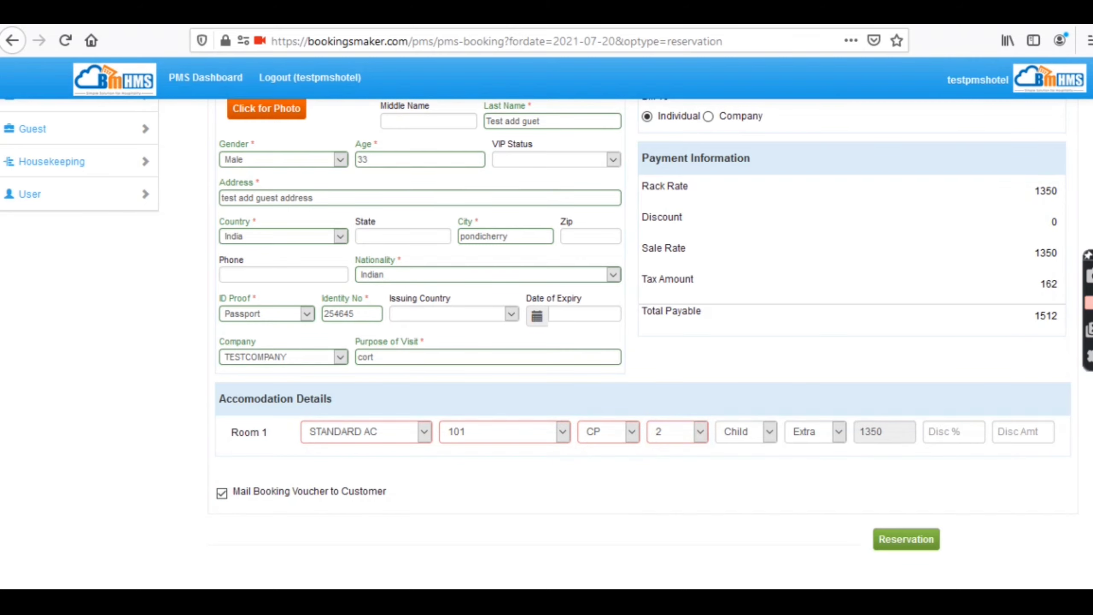
{"action": "scroll", "coordinate": [535, 343], "scroll_direction": "up", "scroll_amount": 5}
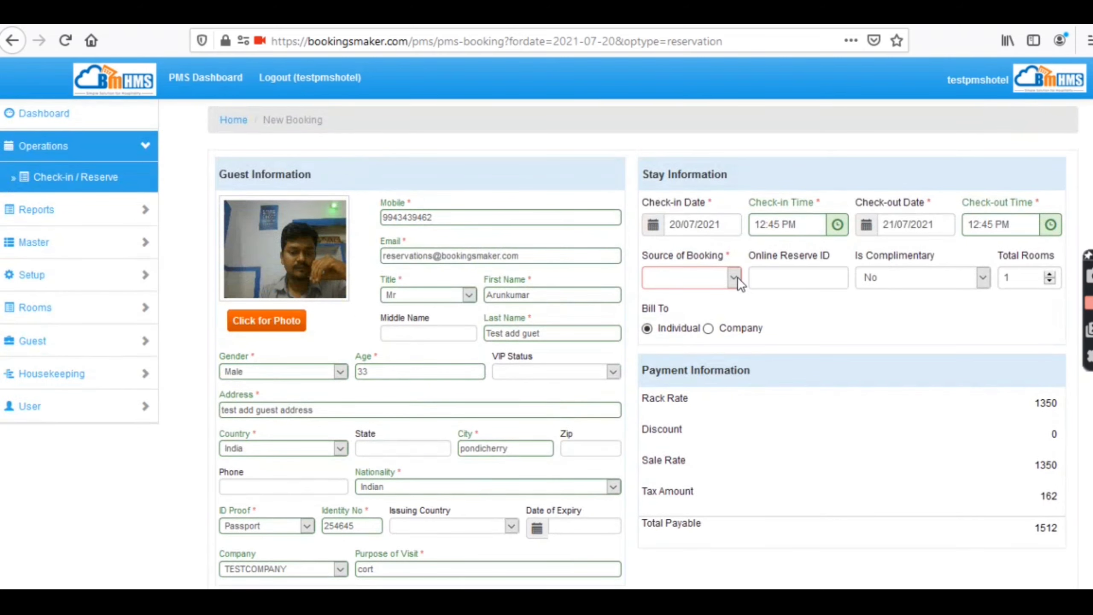
- Set the booking source to Direct and walk inn and pick the suggested online reserve ID
{"action": "left_click", "coordinate": [734, 276]}
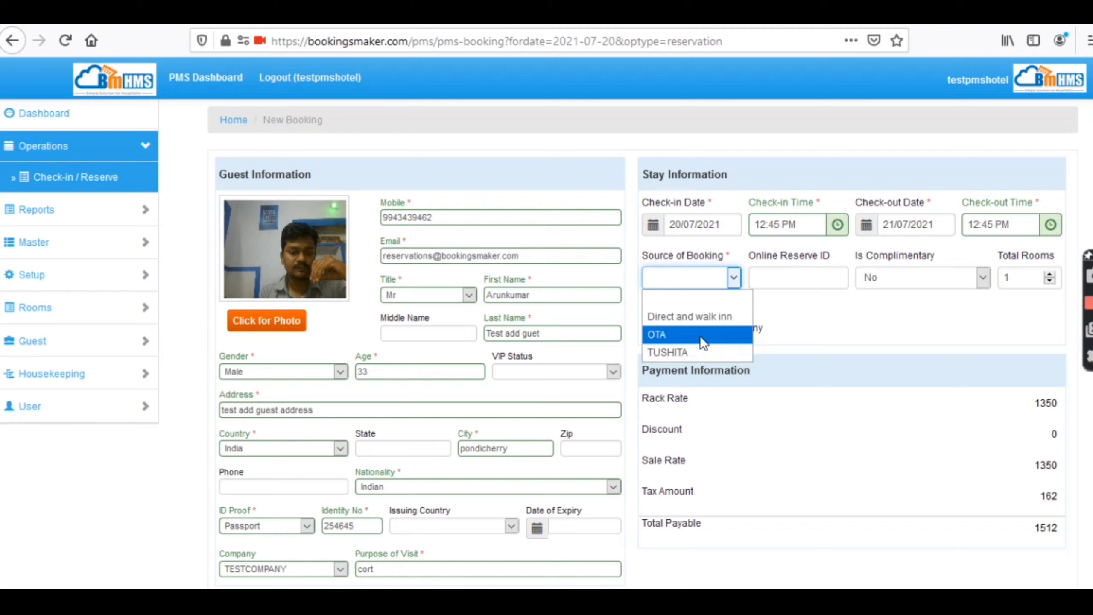
{"action": "left_click", "coordinate": [705, 318]}
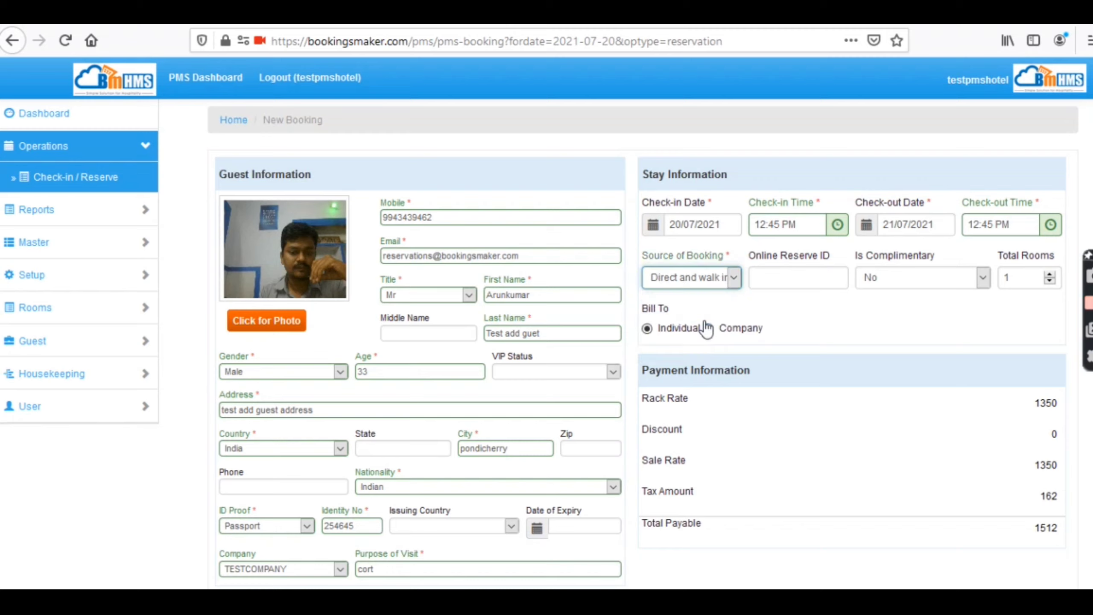
{"action": "left_click", "coordinate": [778, 278]}
{"action": "type", "text": "go"}
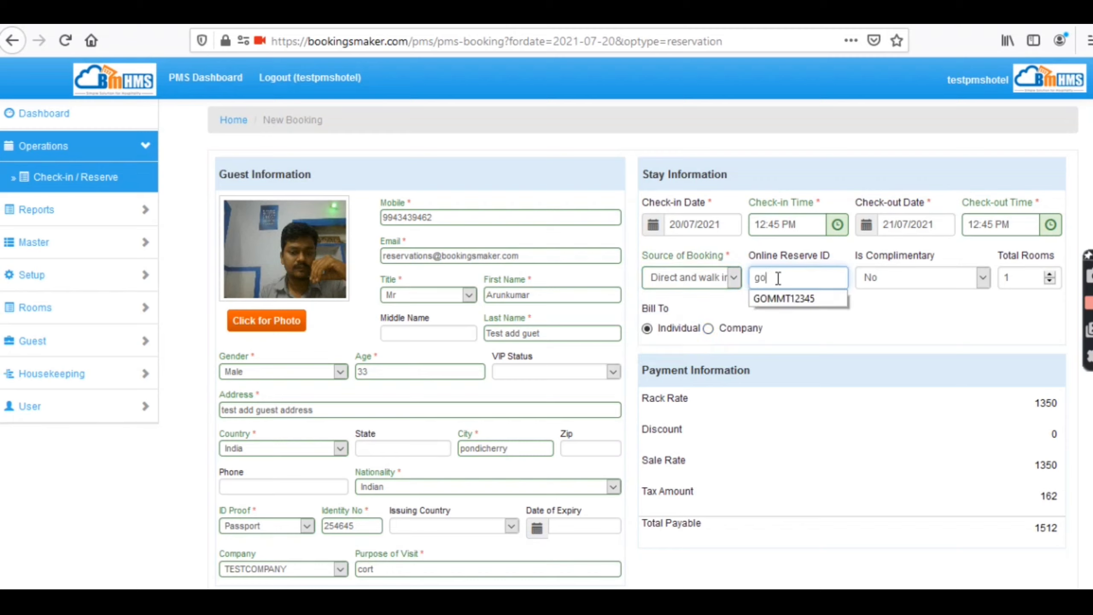
{"action": "type", "text": "mmt1234"}
{"action": "left_click", "coordinate": [809, 301]}
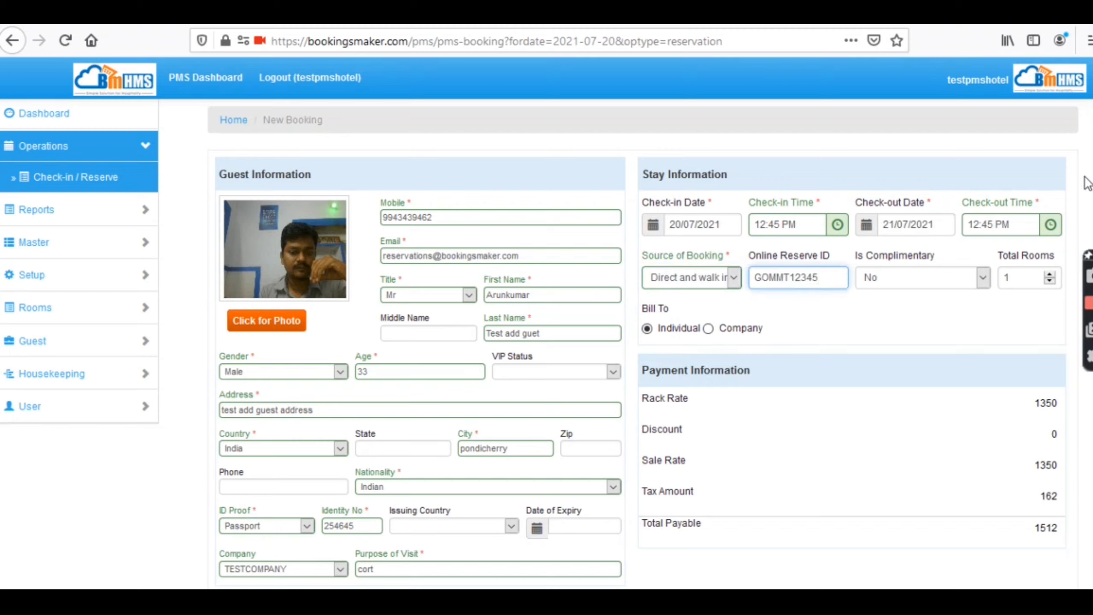
{"action": "scroll", "coordinate": [1085, 177], "scroll_direction": "down", "scroll_amount": 1}
{"action": "scroll", "coordinate": [1026, 375], "scroll_direction": "down", "scroll_amount": 5}
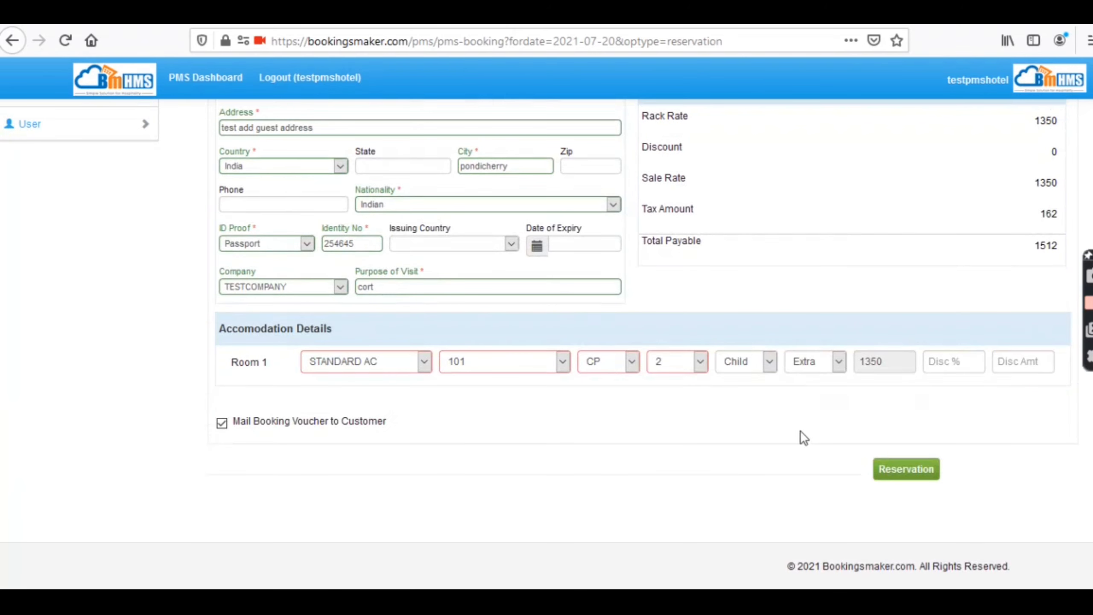
- Save the reservation, then check the guest into room 101 from the calendar
{"action": "left_click", "coordinate": [898, 478]}
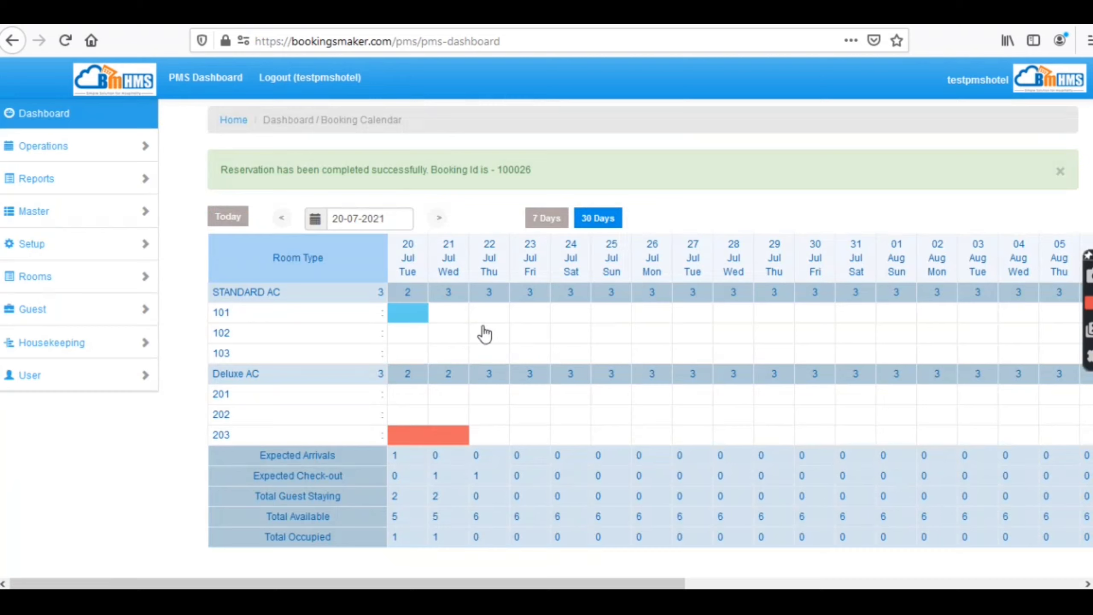
{"action": "left_click_drag", "start_coordinate": [495, 166], "coordinate": [554, 176]}
{"action": "left_click", "coordinate": [418, 318]}
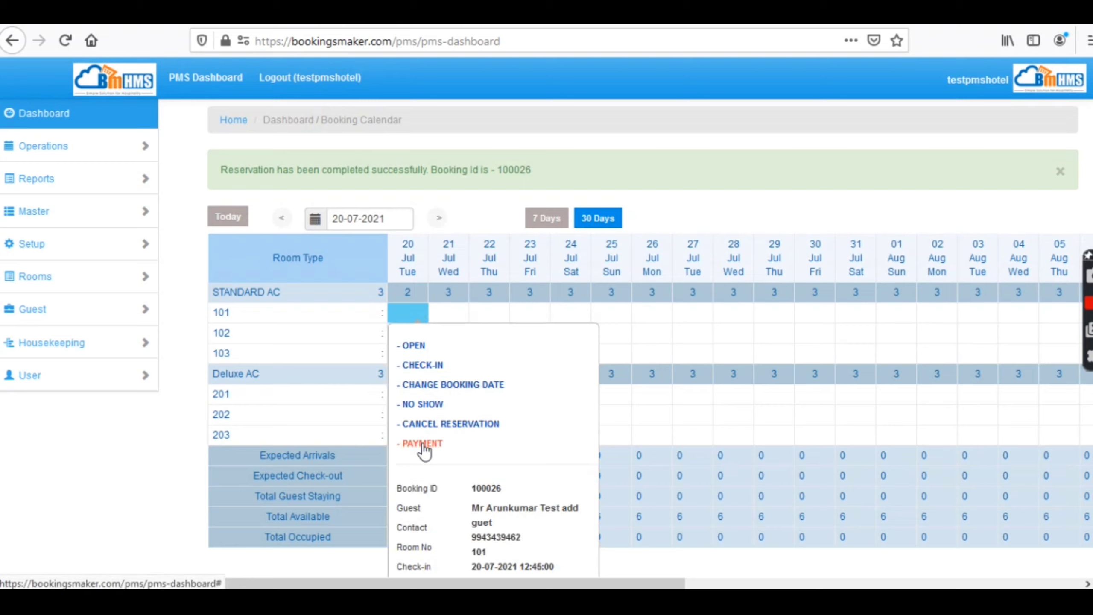
{"action": "left_click", "coordinate": [423, 366]}
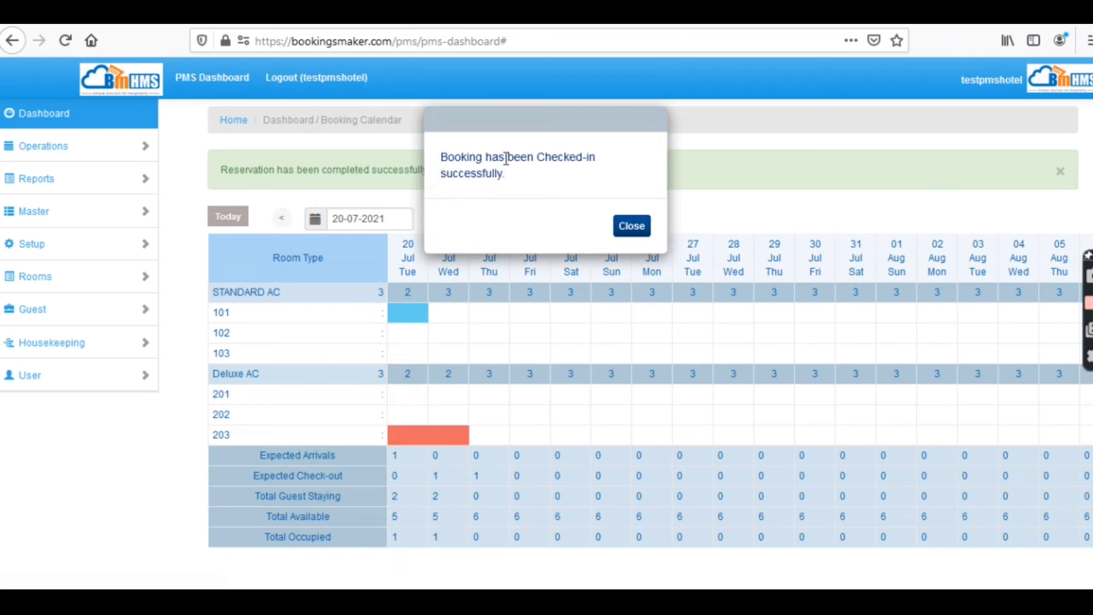
{"action": "left_click", "coordinate": [631, 226]}
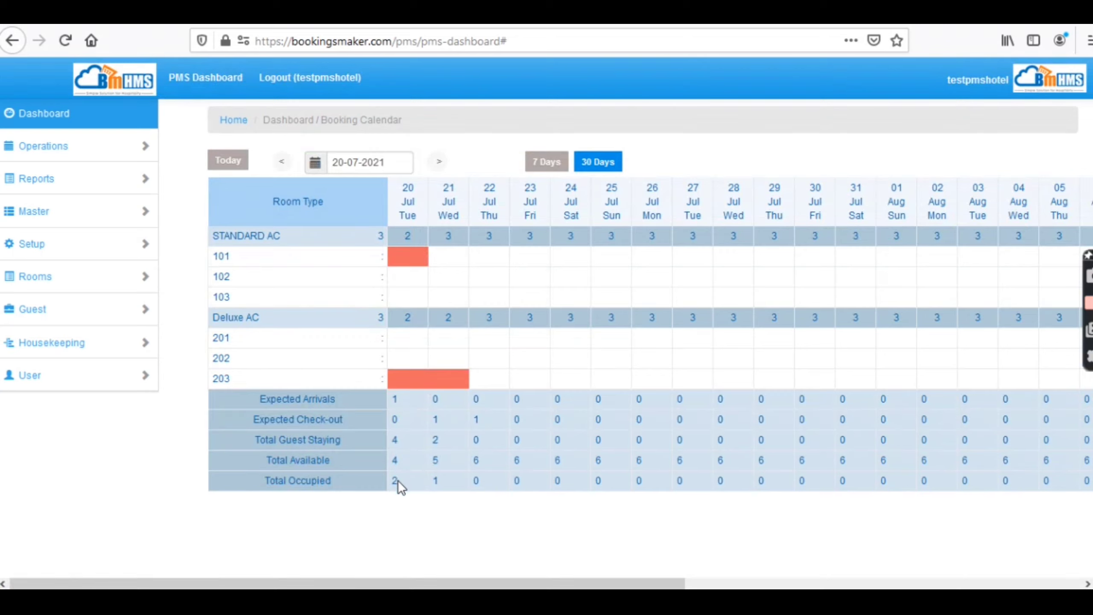
- Open and close room 101's Extend Stay dialog without changes, then reopen its booking actions
{"action": "left_click", "coordinate": [407, 264]}
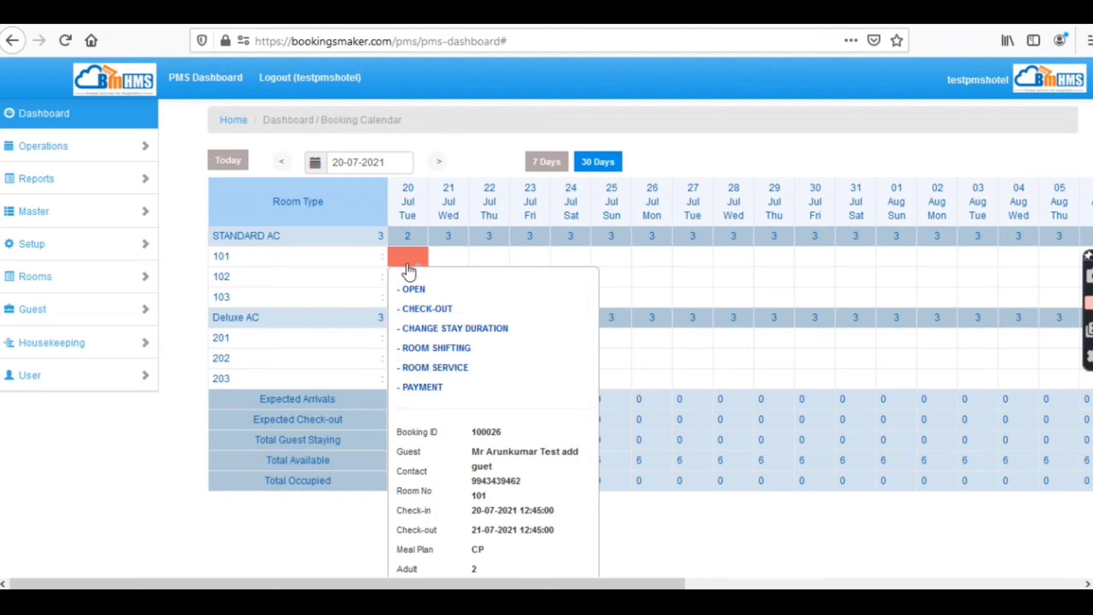
{"action": "left_click", "coordinate": [445, 335]}
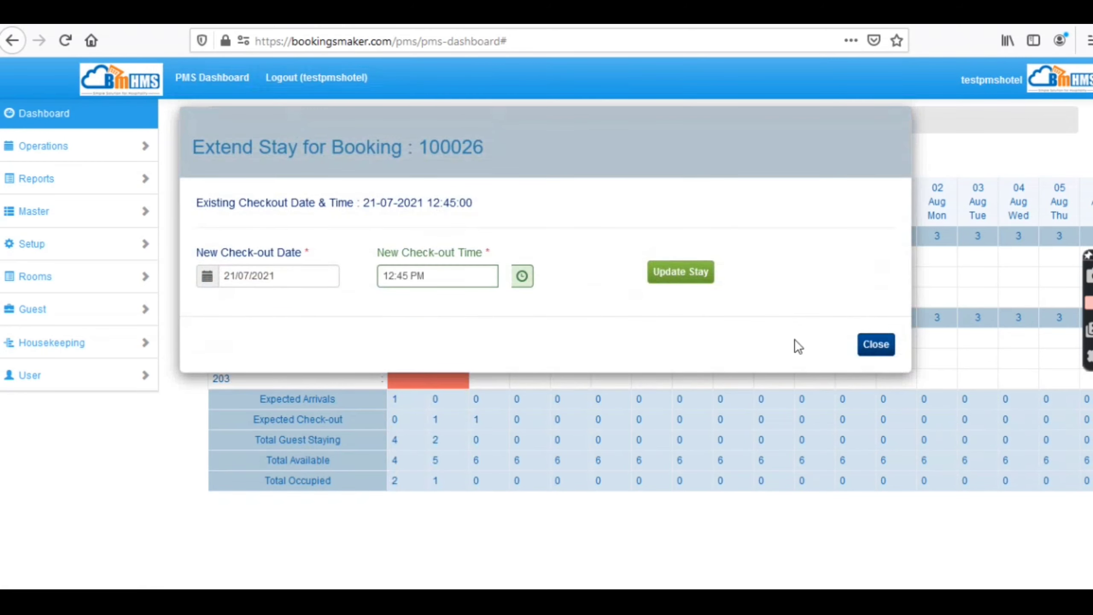
{"action": "left_click", "coordinate": [876, 346]}
{"action": "left_click", "coordinate": [413, 258]}
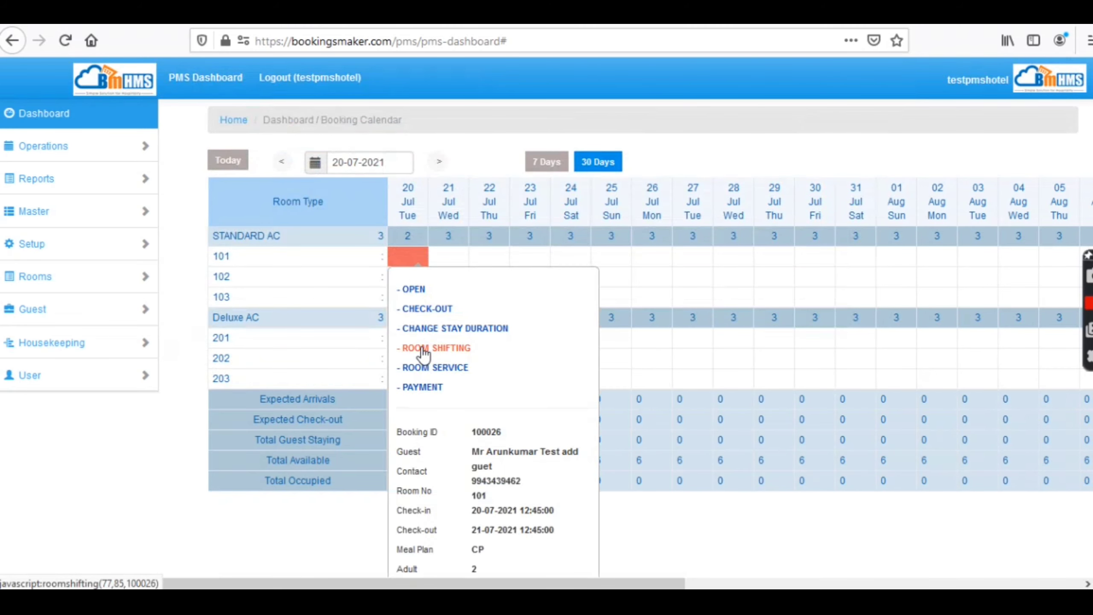
- Submit a Food room-service charge of 400 with reference and remarks for room 101
{"action": "left_click", "coordinate": [424, 369]}
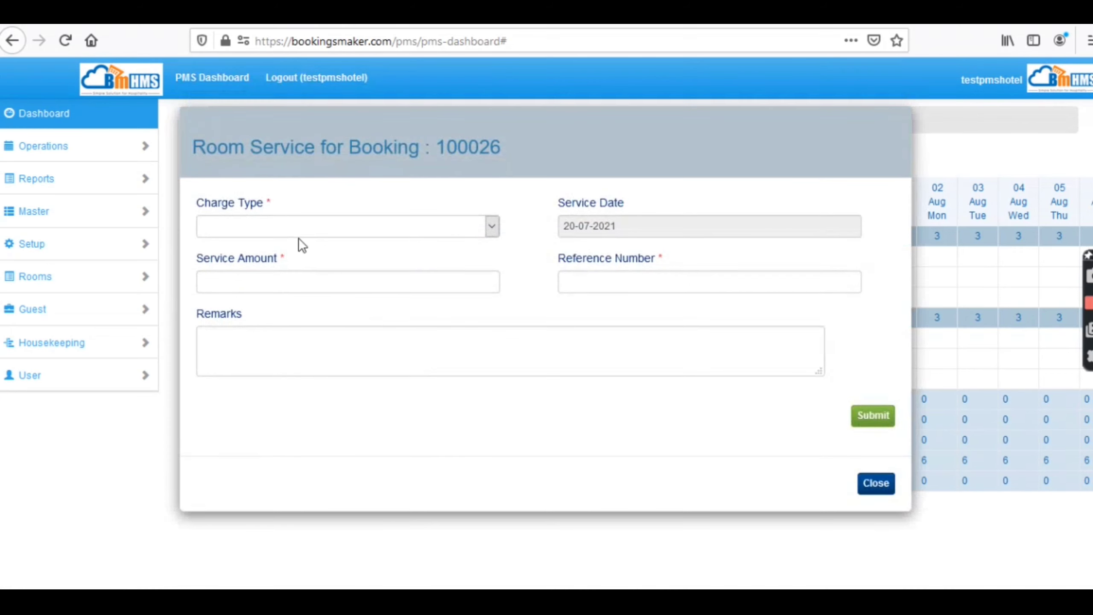
{"action": "left_click", "coordinate": [296, 227]}
{"action": "key", "text": "Down"}
{"action": "key", "text": "Down"}
{"action": "key", "text": "Down"}
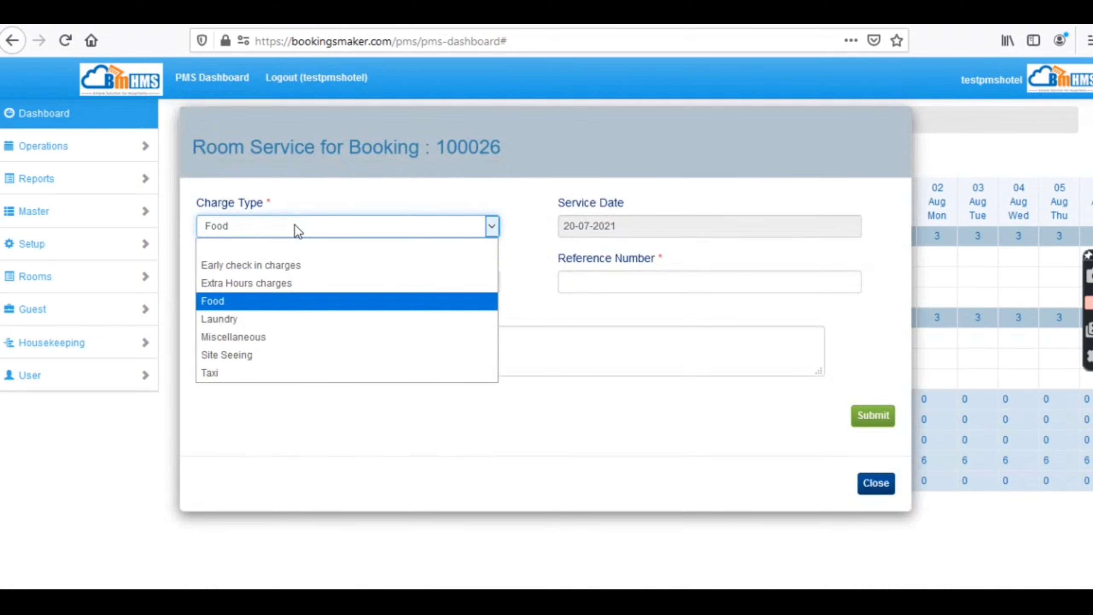
{"action": "key", "text": "Return"}
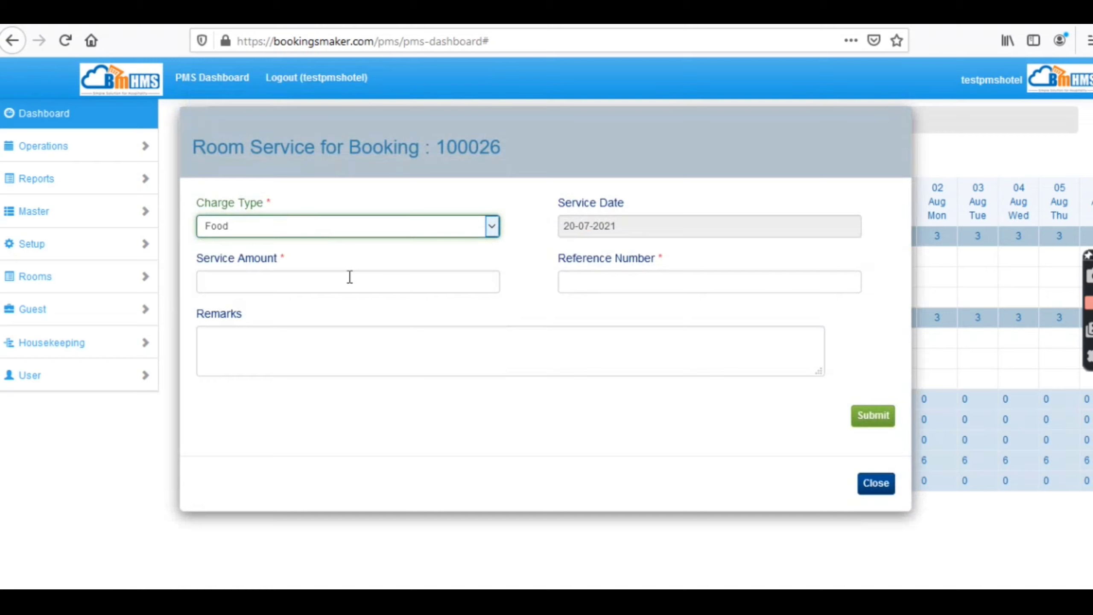
{"action": "left_click", "coordinate": [349, 277]}
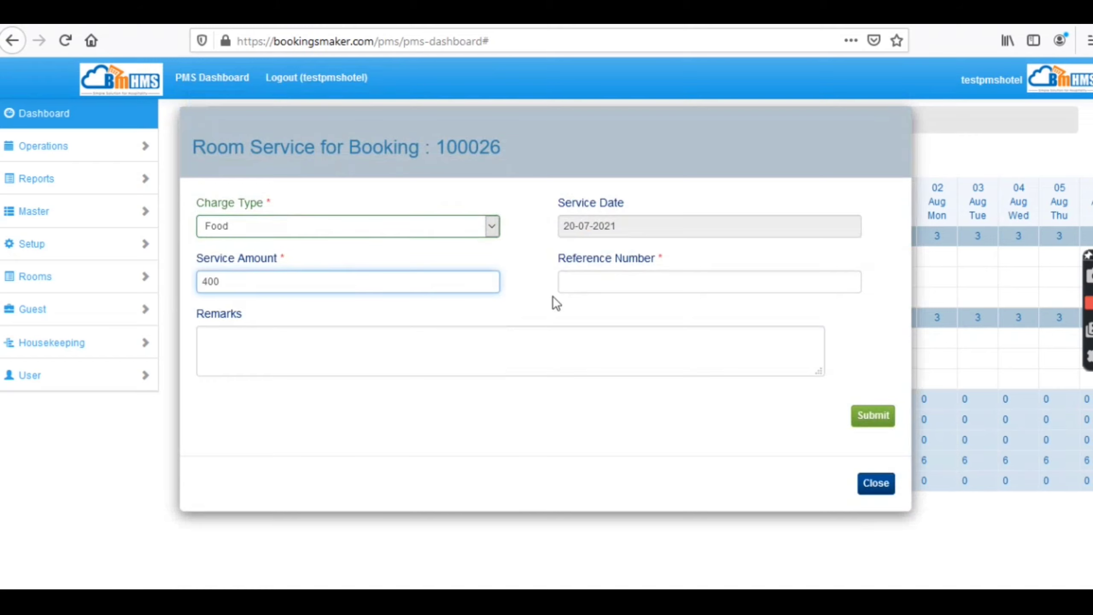
{"action": "left_click", "coordinate": [605, 276]}
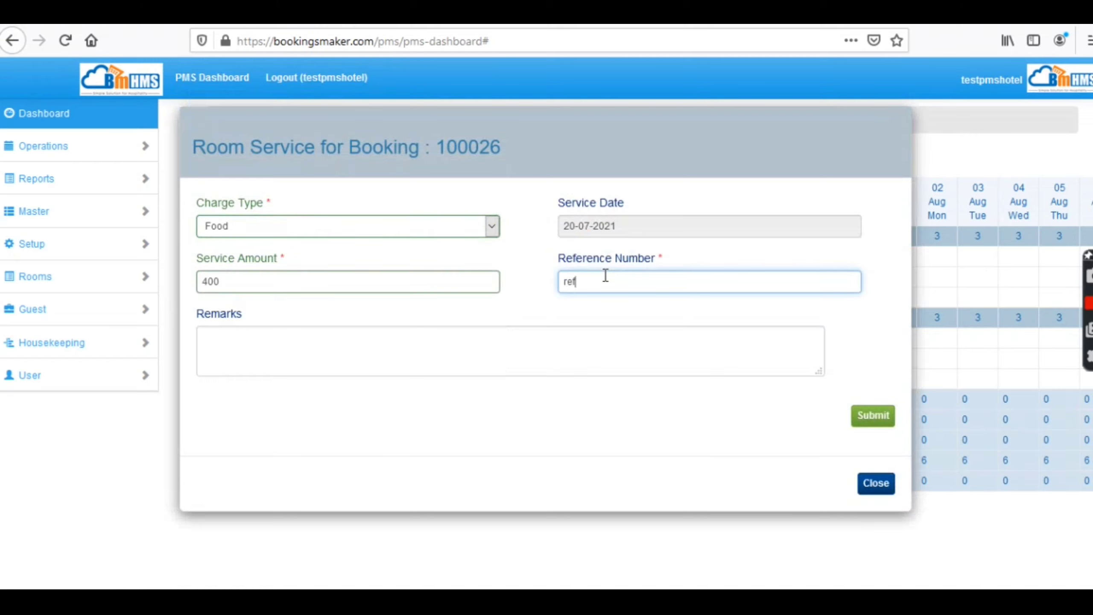
{"action": "left_click", "coordinate": [533, 363]}
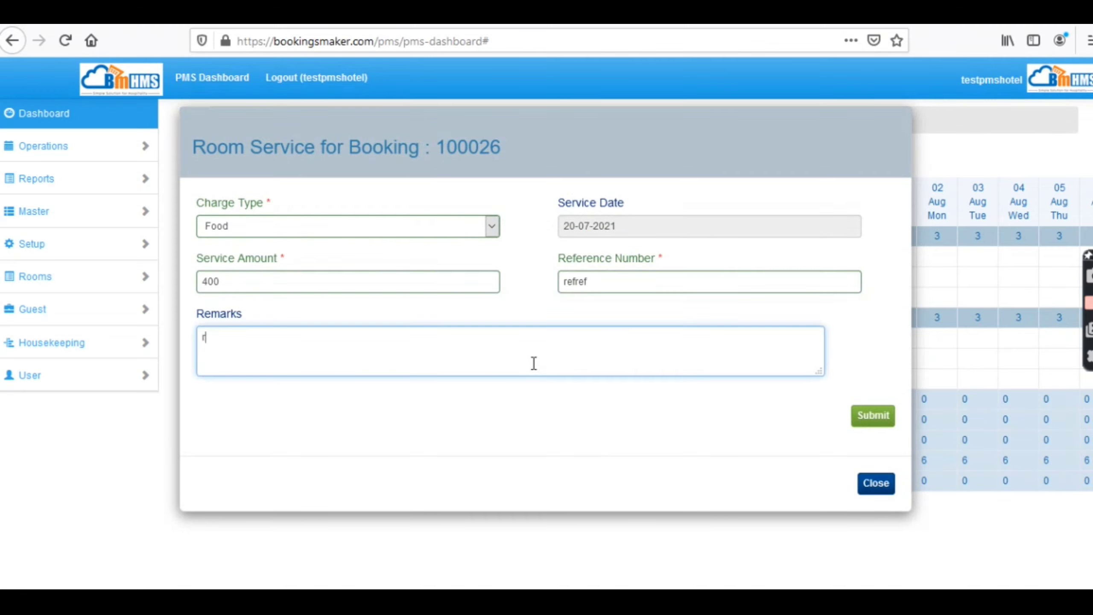
{"action": "left_click", "coordinate": [873, 419]}
{"action": "left_click", "coordinate": [876, 255]}
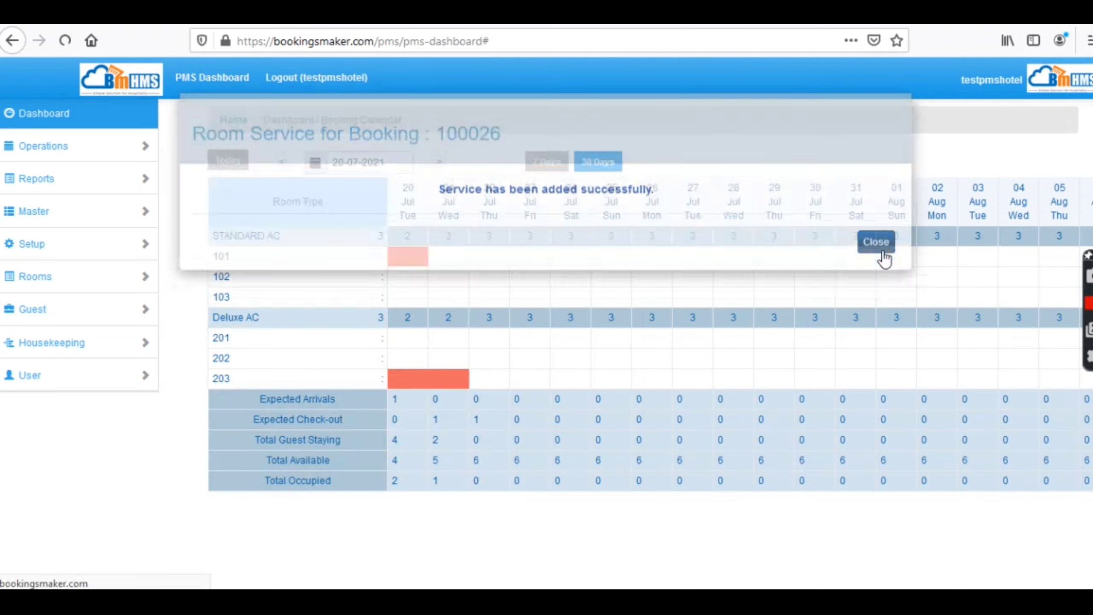
{"action": "left_click", "coordinate": [414, 263]}
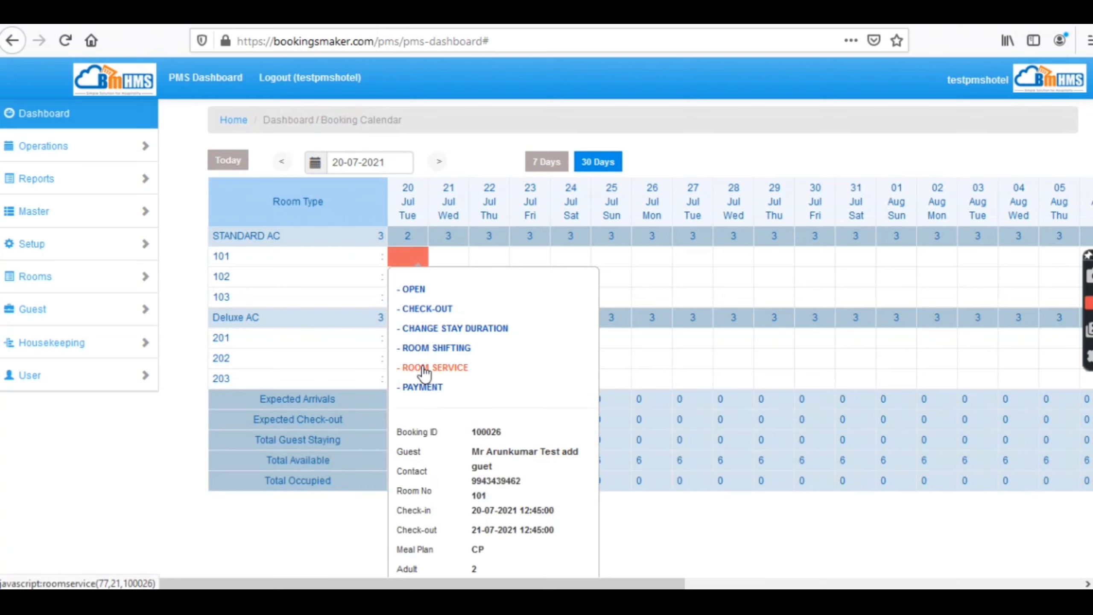
- Begin checkout and set a Settlement ledger entry paid in CASH for the 1912 due
{"action": "left_click", "coordinate": [435, 309]}
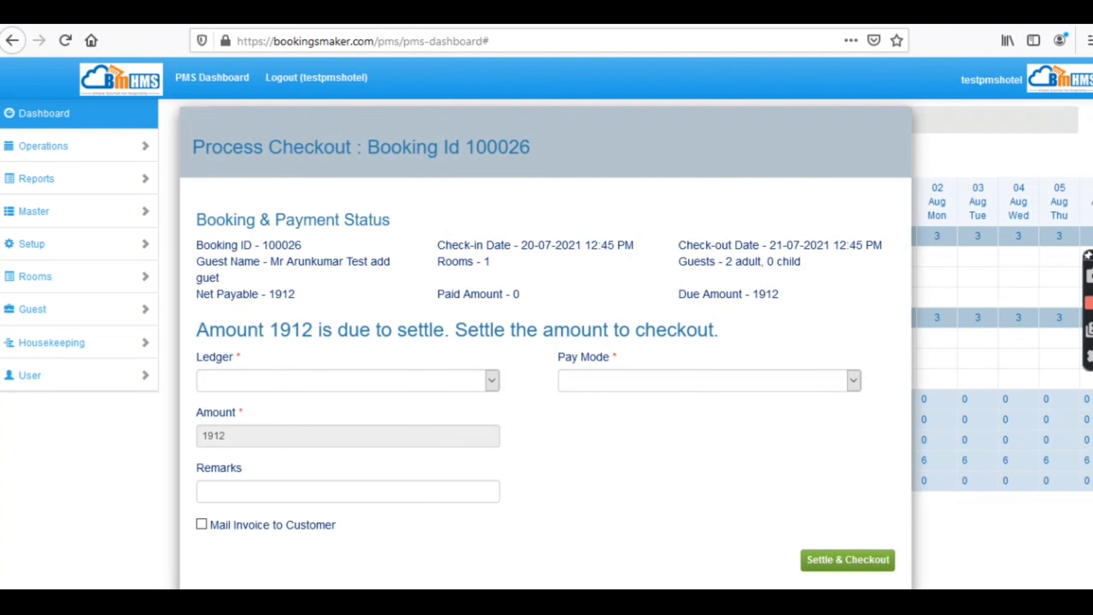
{"action": "scroll", "coordinate": [825, 260], "scroll_direction": "down", "scroll_amount": 3}
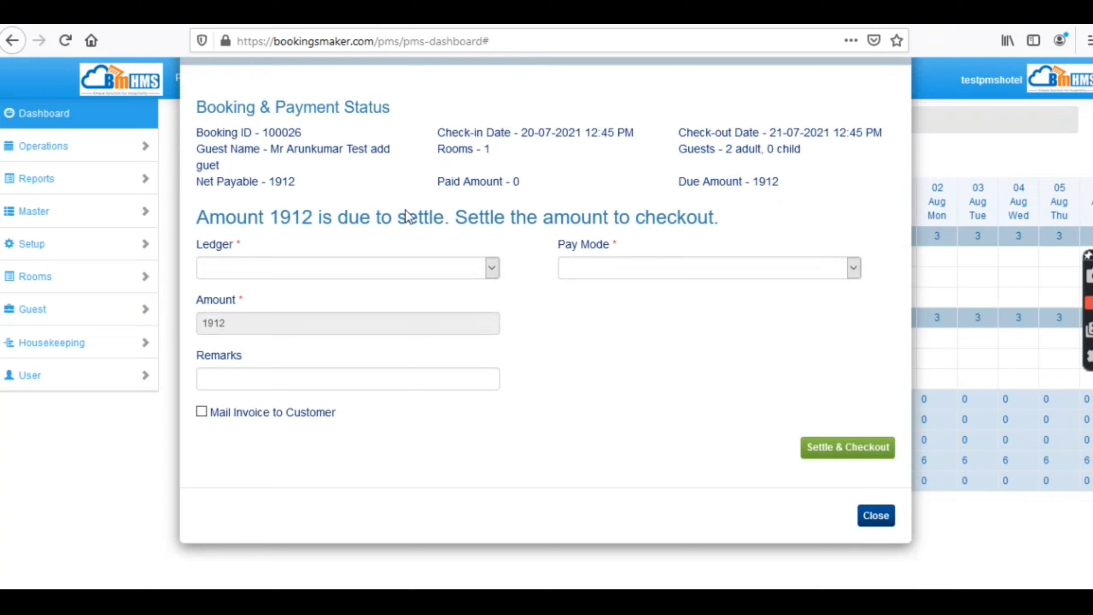
{"action": "left_click", "coordinate": [331, 268]}
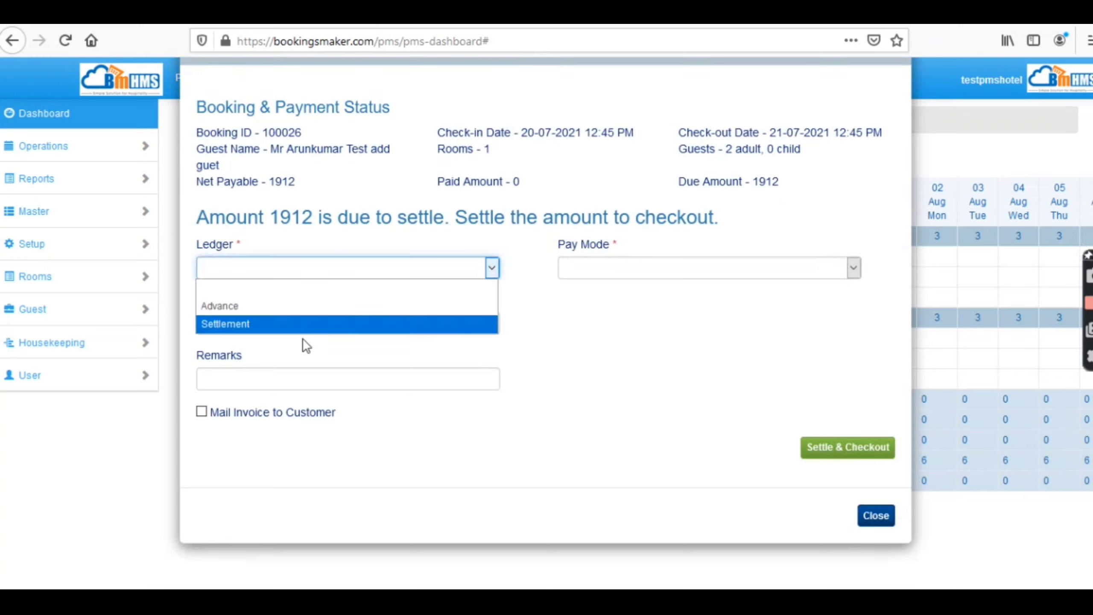
{"action": "left_click", "coordinate": [307, 325]}
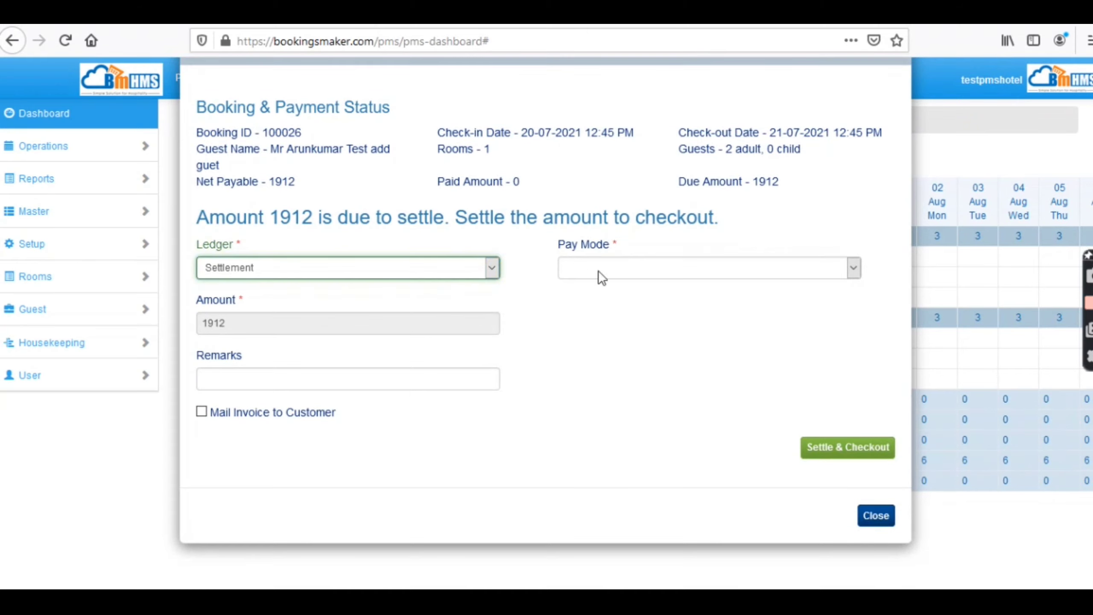
{"action": "left_click", "coordinate": [609, 270]}
{"action": "left_click", "coordinate": [603, 323]}
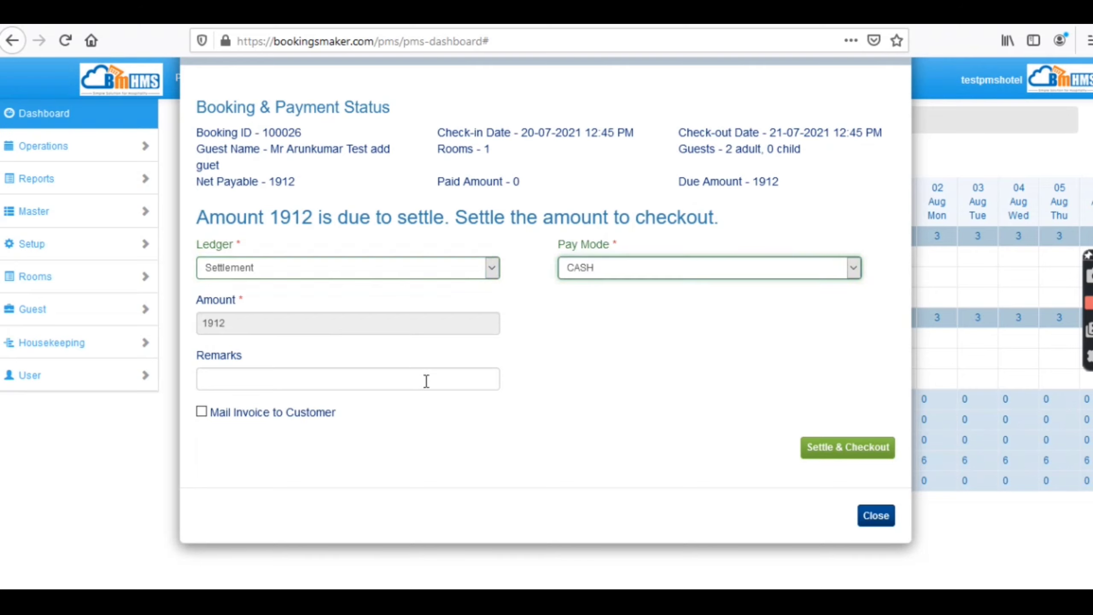
- Add a payment remark, mail the invoice, settle and check out, then open the invoice for printing
{"action": "left_click", "coordinate": [353, 381]}
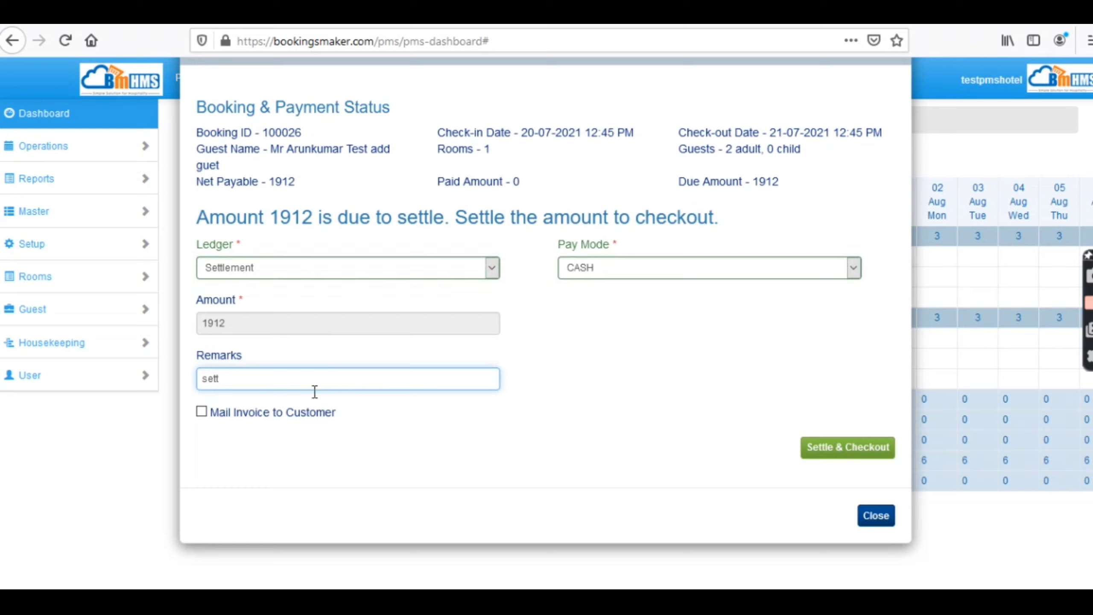
{"action": "left_click", "coordinate": [202, 412]}
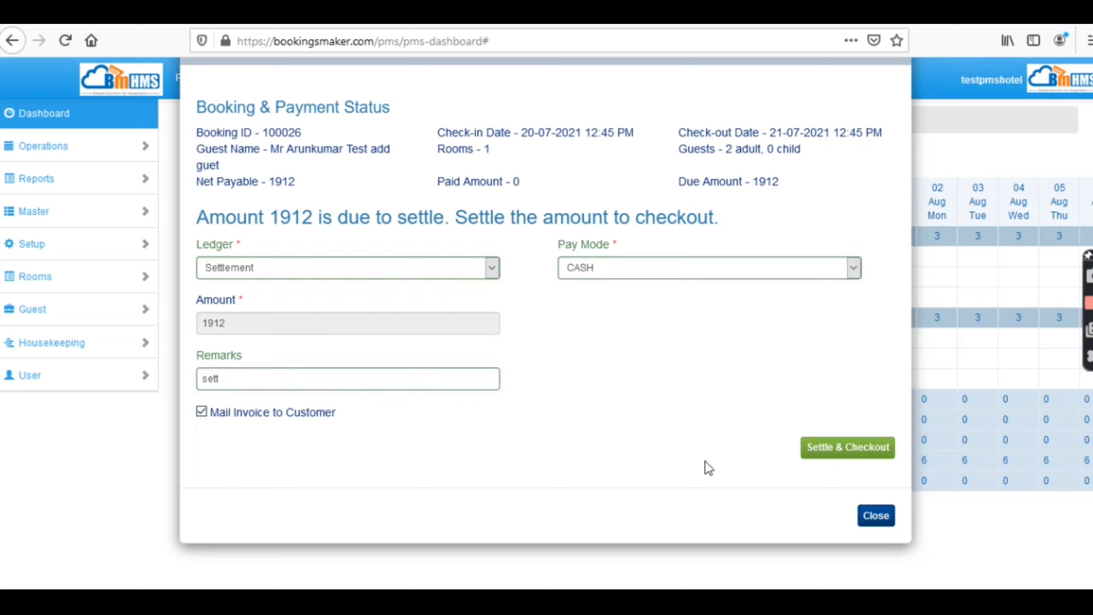
{"action": "left_click", "coordinate": [866, 456]}
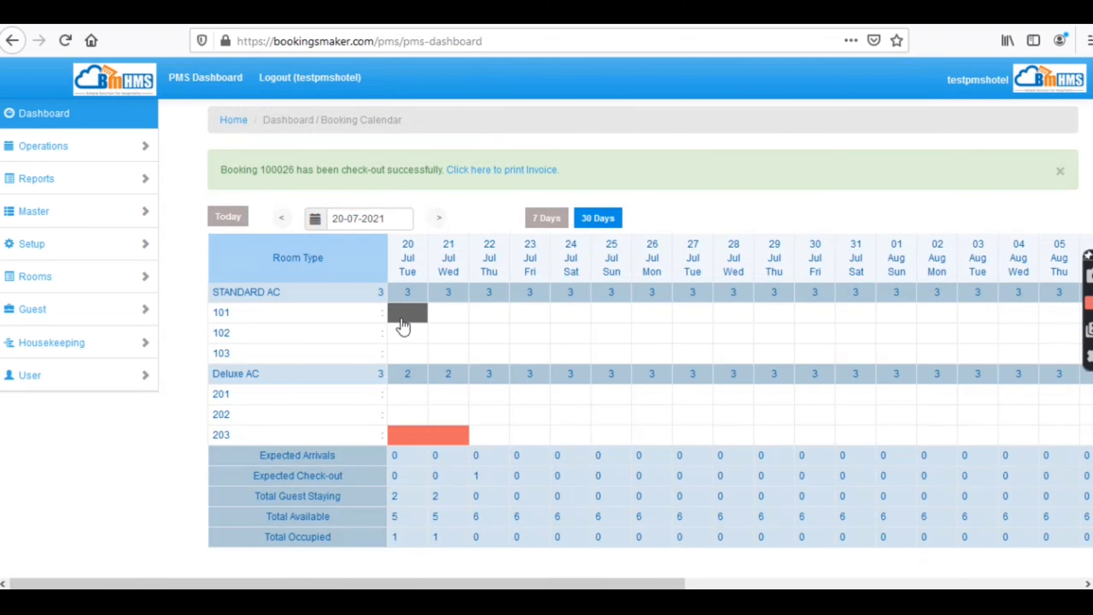
{"action": "left_click", "coordinate": [512, 172]}
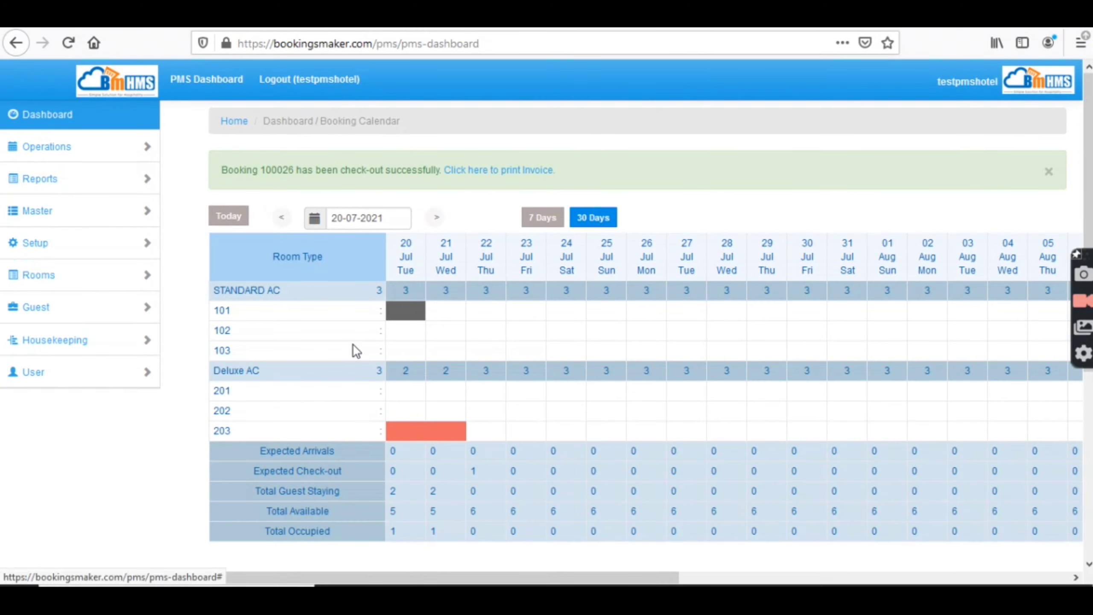
- Mark room 101 as cleaned, then open room 102's options for 20 Jul
{"action": "left_click", "coordinate": [414, 321]}
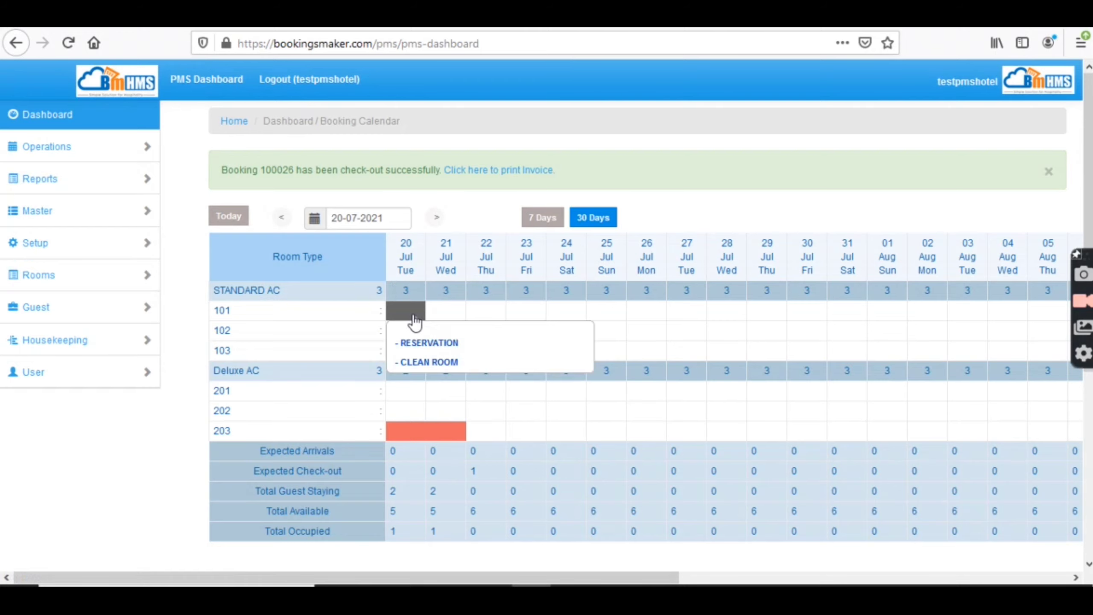
{"action": "left_click", "coordinate": [444, 362]}
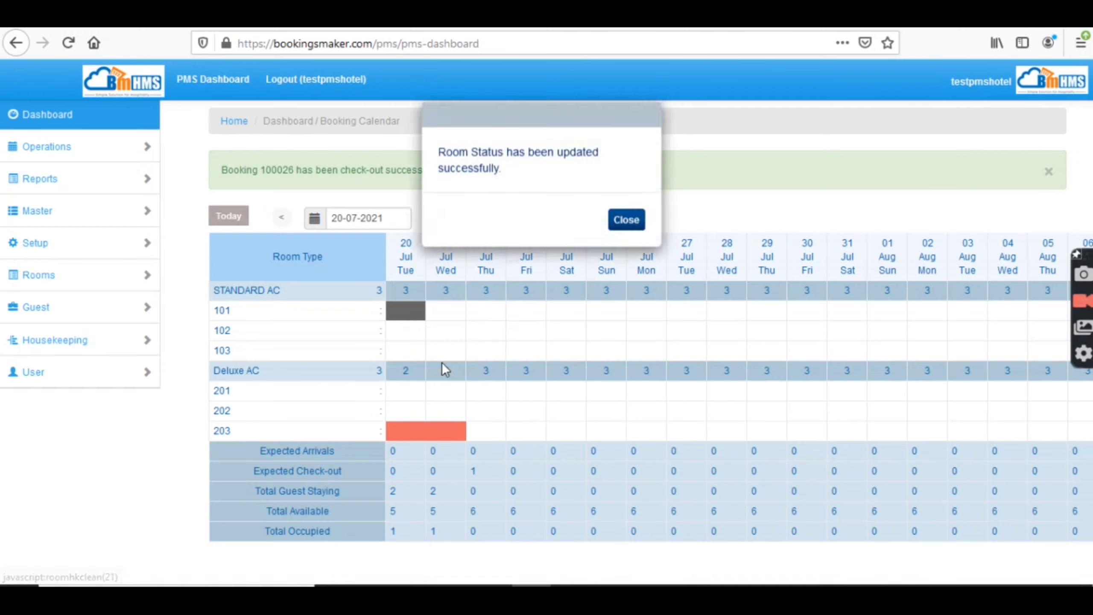
{"action": "left_click", "coordinate": [636, 222]}
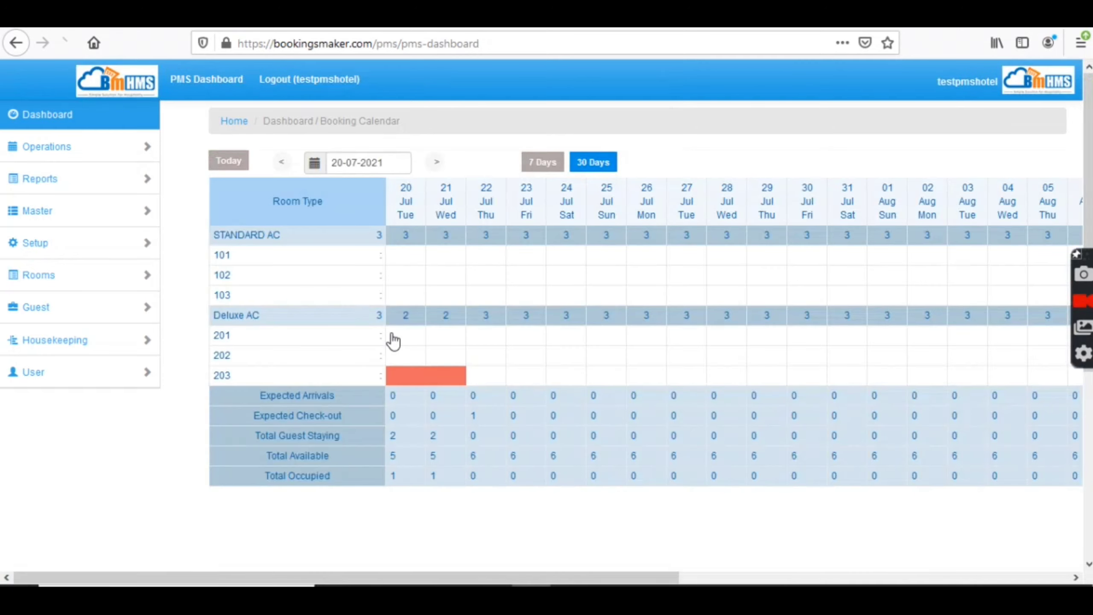
{"action": "left_click", "coordinate": [408, 275]}
{"action": "left_click", "coordinate": [423, 332]}
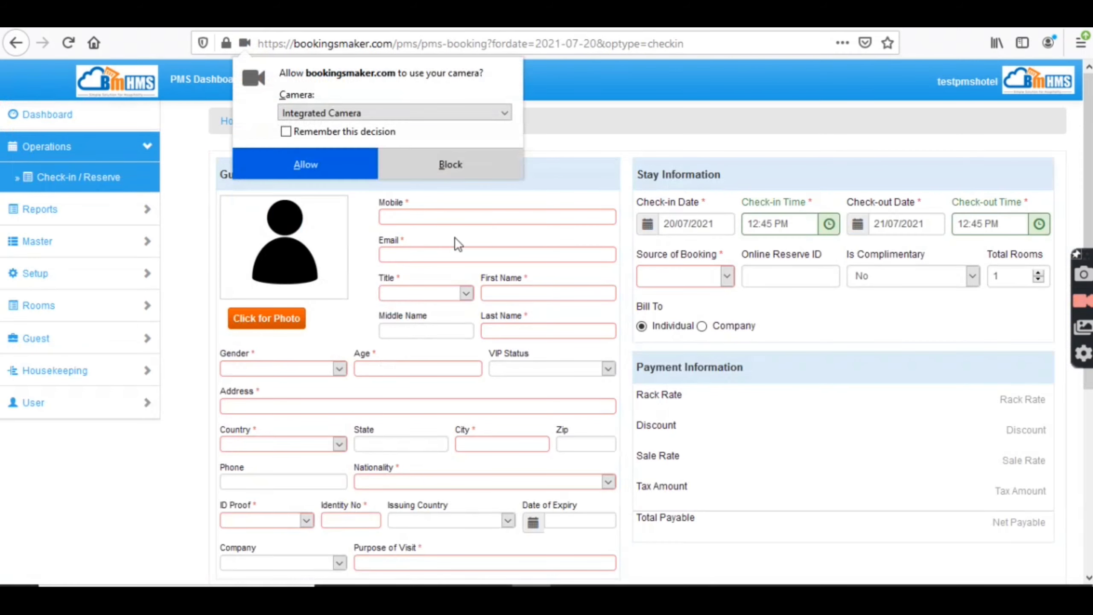
{"action": "left_click", "coordinate": [329, 168]}
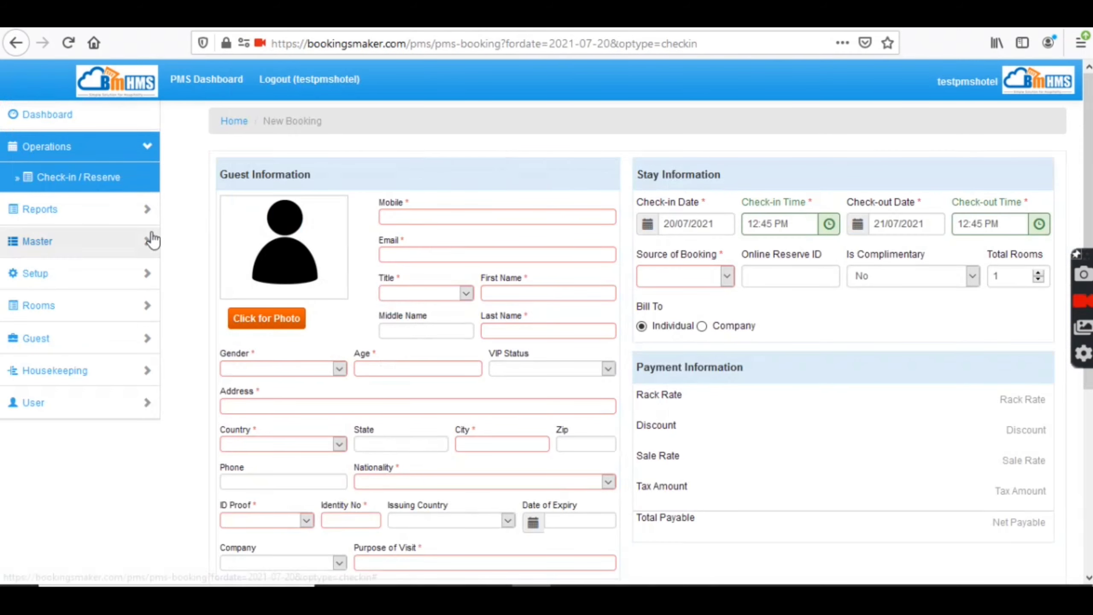
{"action": "left_click", "coordinate": [45, 117]}
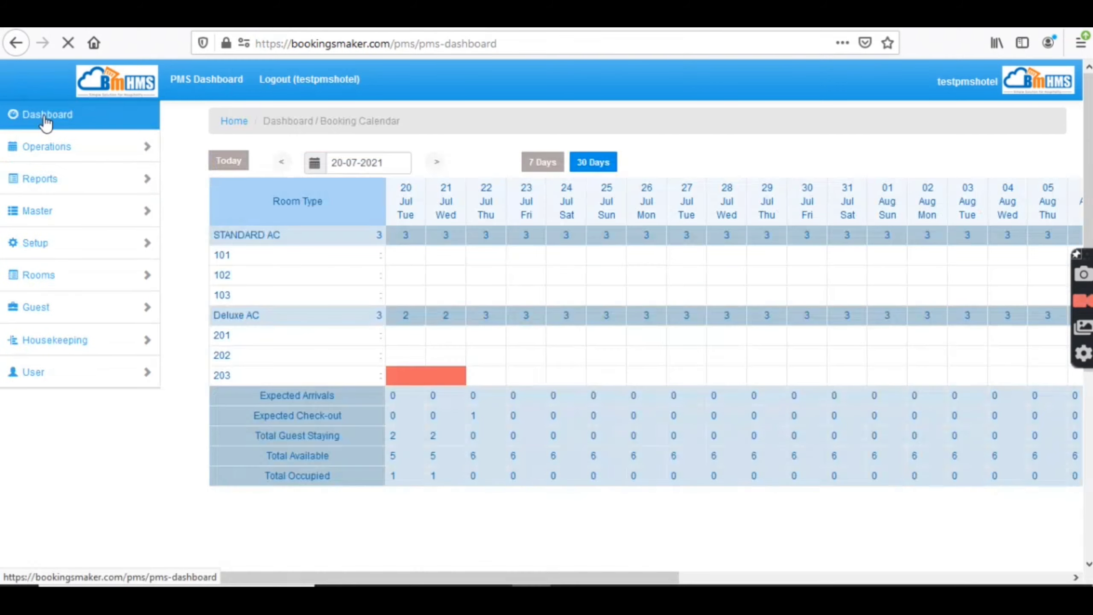
{"action": "left_click", "coordinate": [403, 380]}
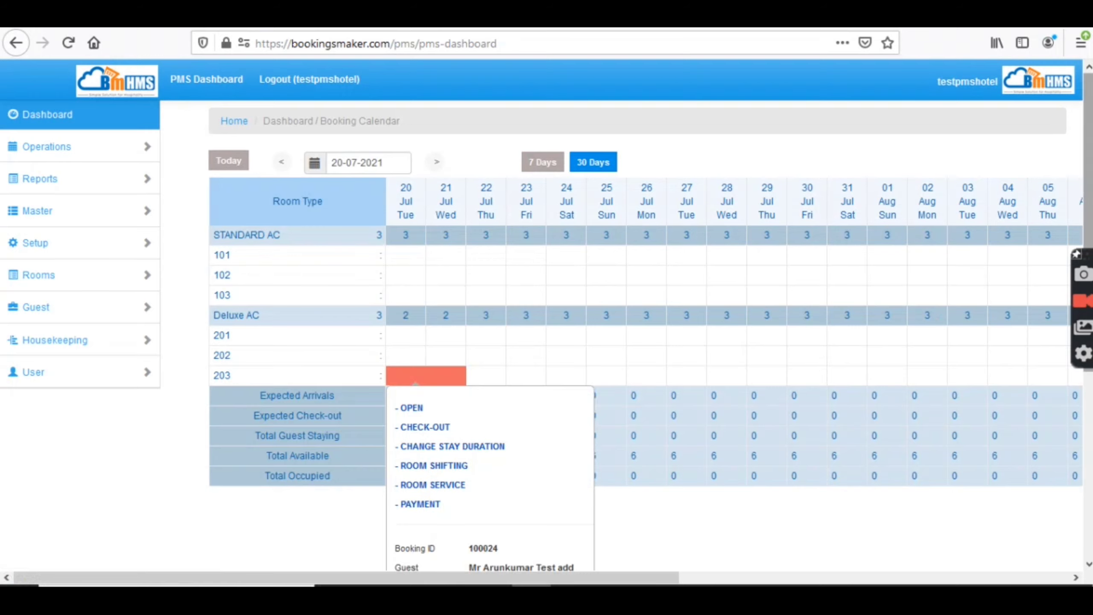
{"action": "scroll", "coordinate": [818, 415], "scroll_direction": "down", "scroll_amount": 1}
{"action": "scroll", "coordinate": [1046, 348], "scroll_direction": "down", "scroll_amount": 5}
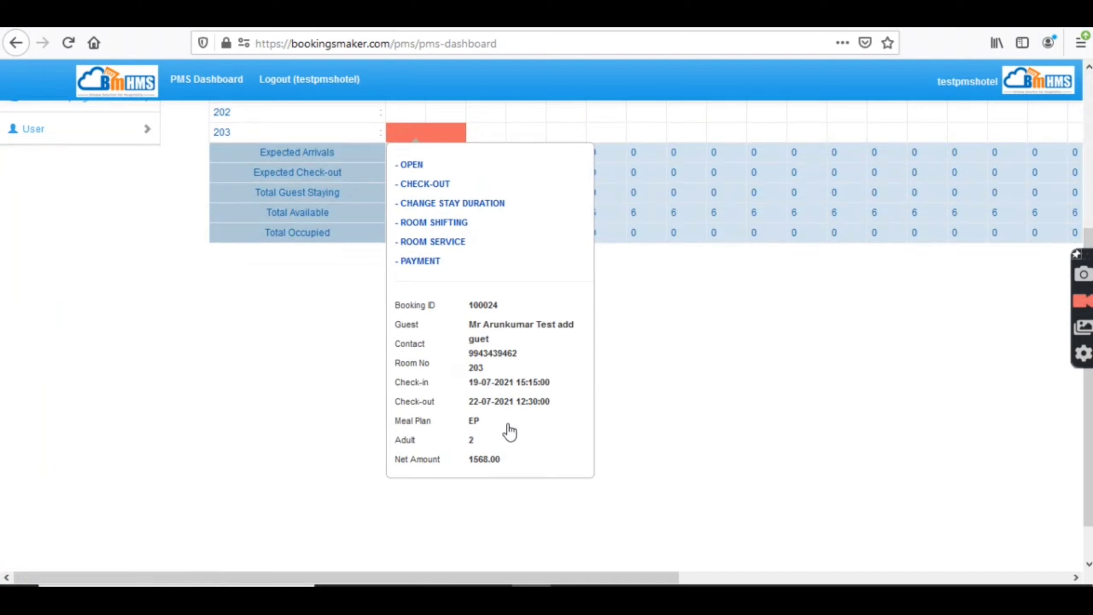
{"action": "left_click", "coordinate": [578, 163]}
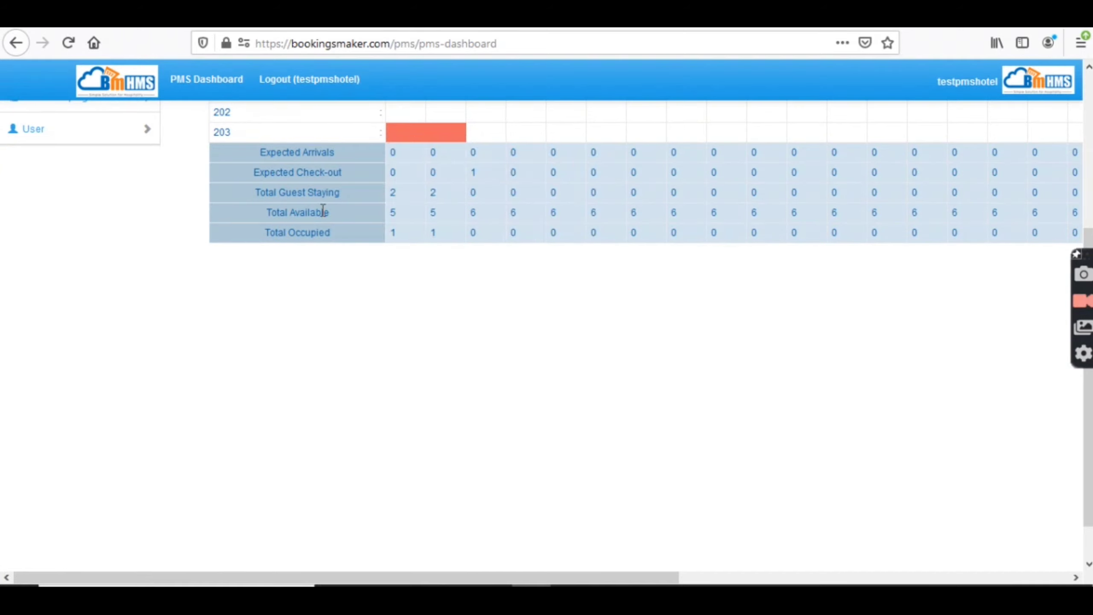
{"action": "scroll", "coordinate": [284, 250], "scroll_direction": "up", "scroll_amount": 5}
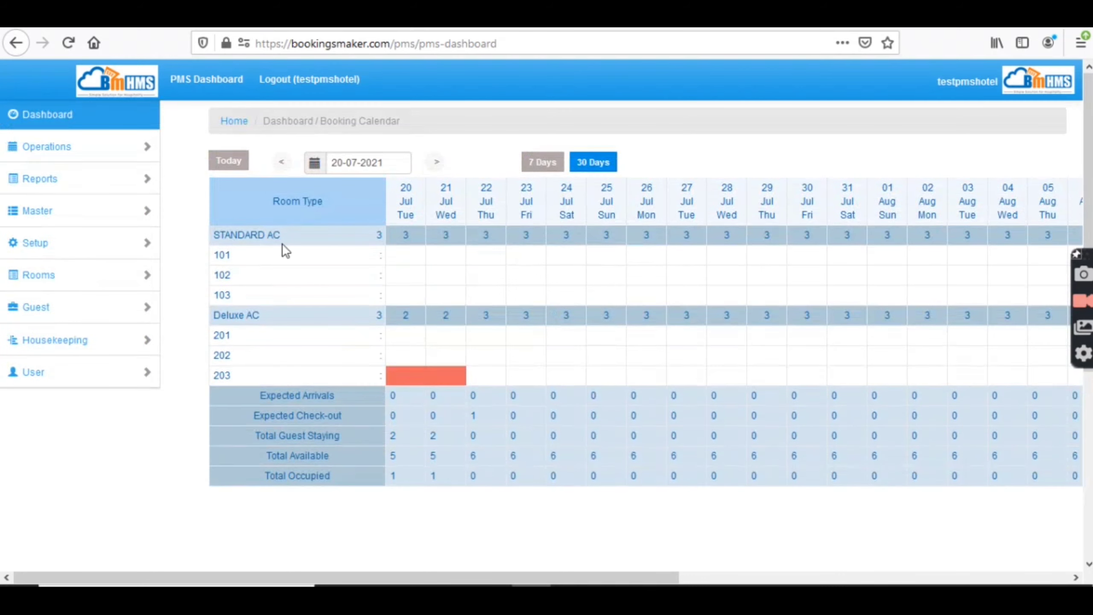
- Open the Flash Report under Operations > Reports and view its printable version
{"action": "left_click", "coordinate": [69, 152]}
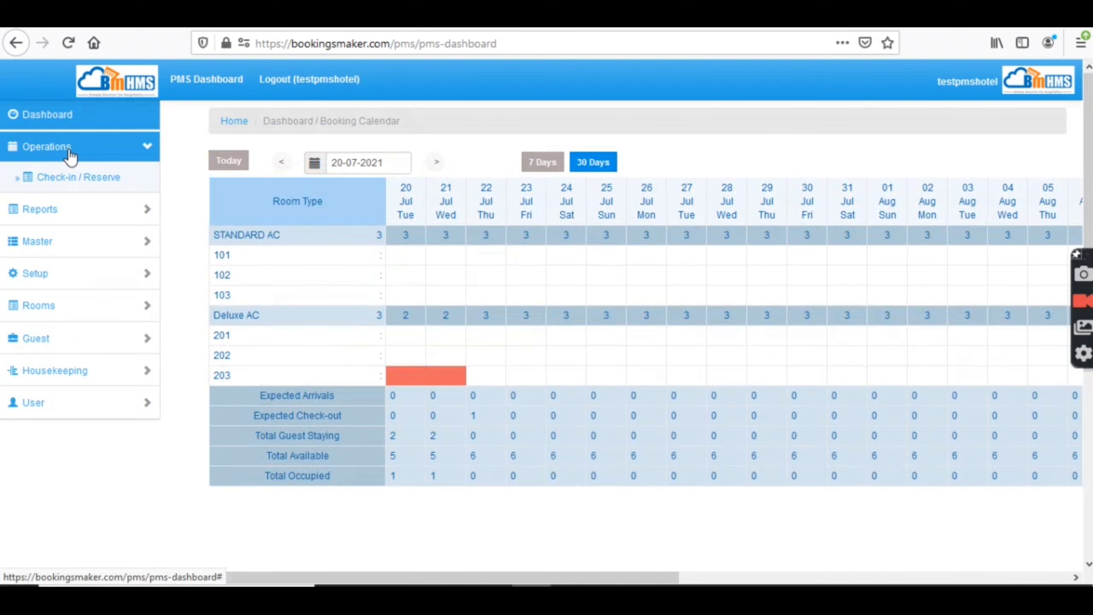
{"action": "left_click", "coordinate": [70, 215]}
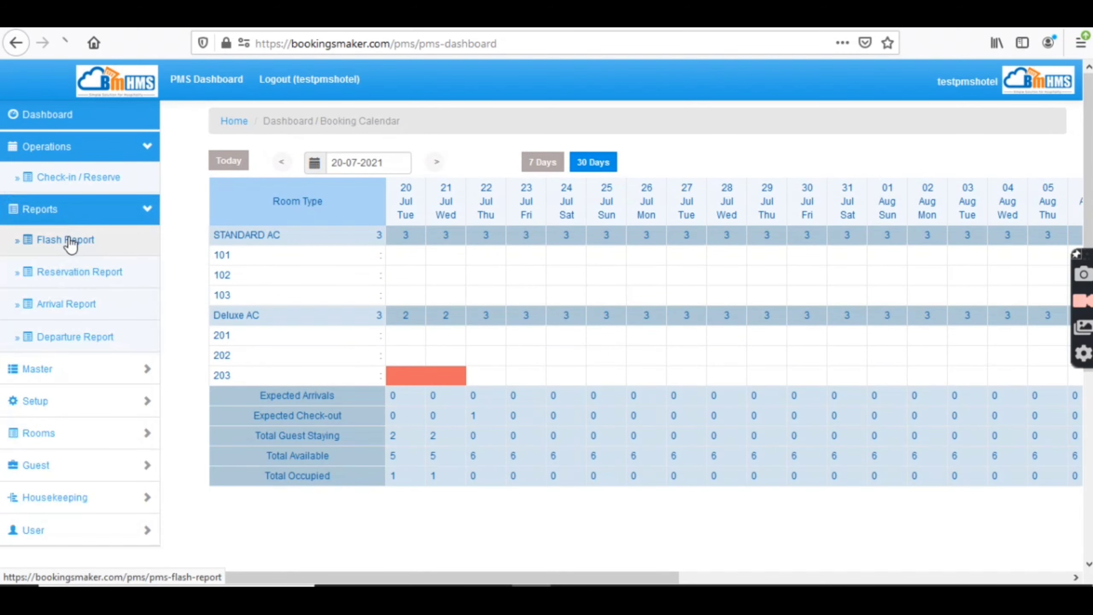
{"action": "left_click", "coordinate": [68, 242]}
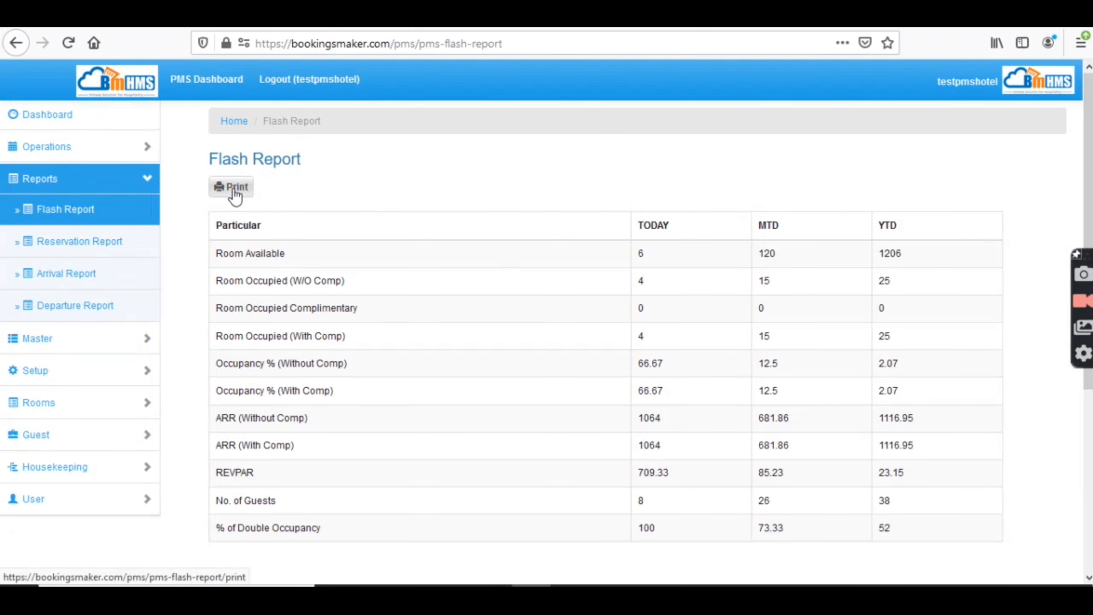
{"action": "left_click", "coordinate": [235, 189]}
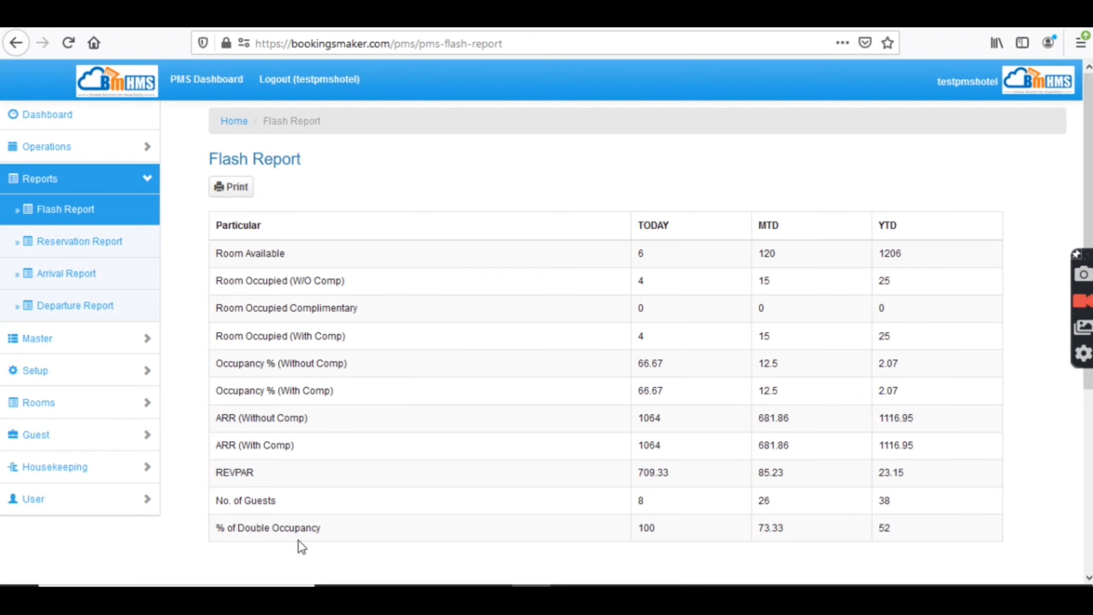
- Open the Reservation Report and scroll through all bookings
{"action": "left_click", "coordinate": [84, 256]}
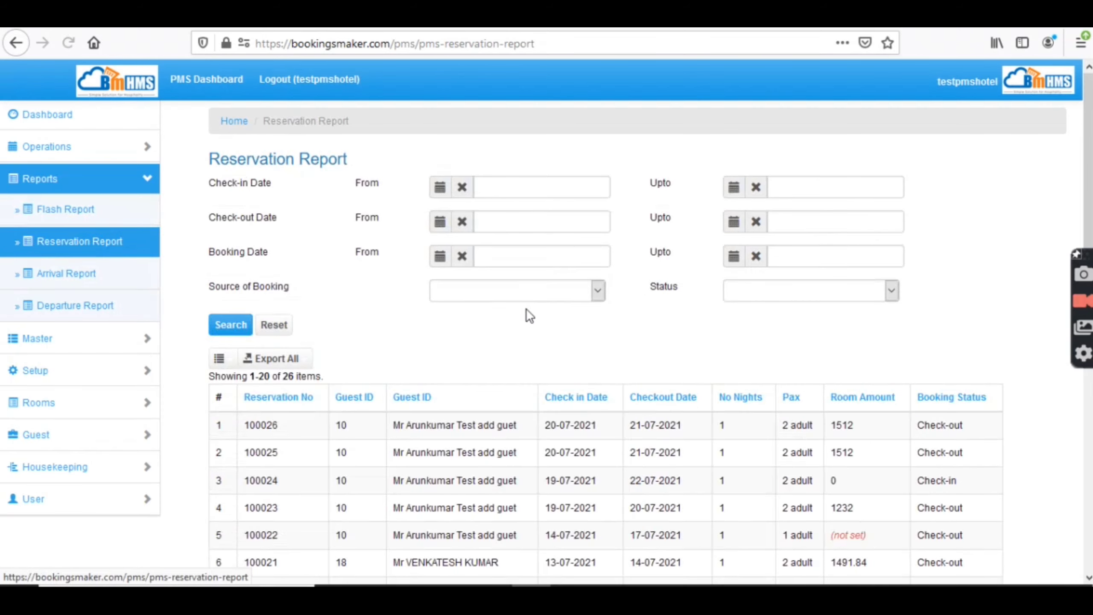
{"action": "scroll", "coordinate": [1052, 357], "scroll_direction": "down", "scroll_amount": 10}
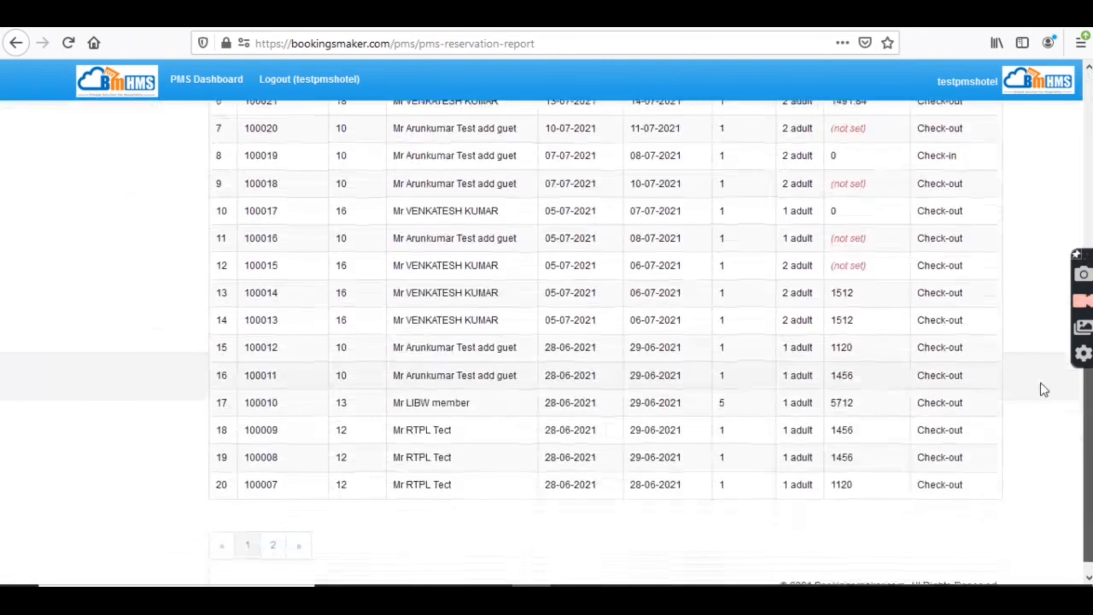
{"action": "scroll", "coordinate": [1052, 360], "scroll_direction": "up", "scroll_amount": 6}
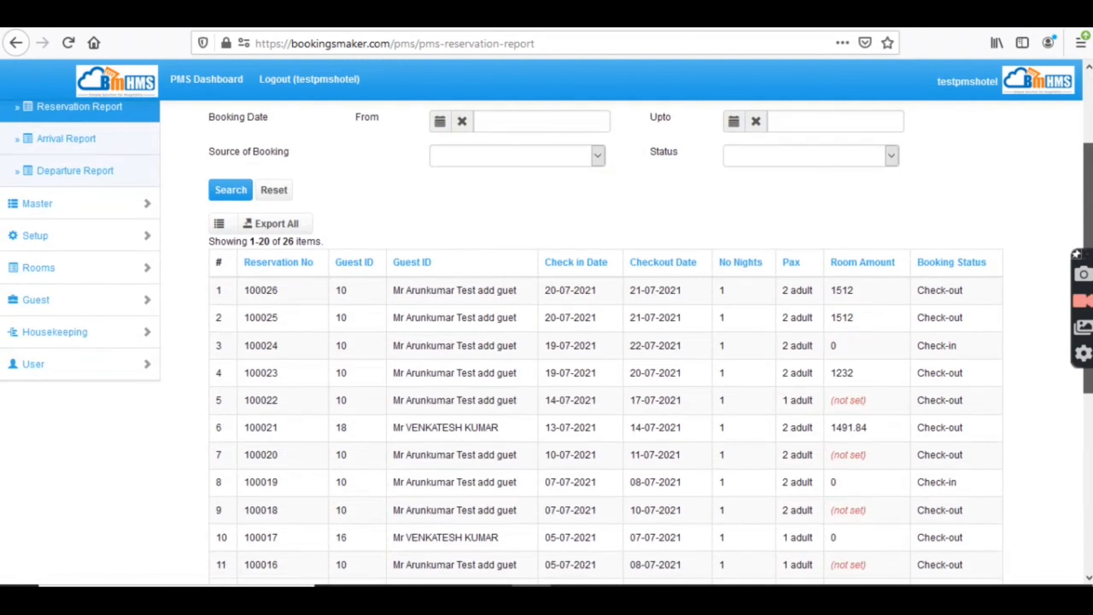
{"action": "scroll", "coordinate": [817, 168], "scroll_direction": "up", "scroll_amount": 4}
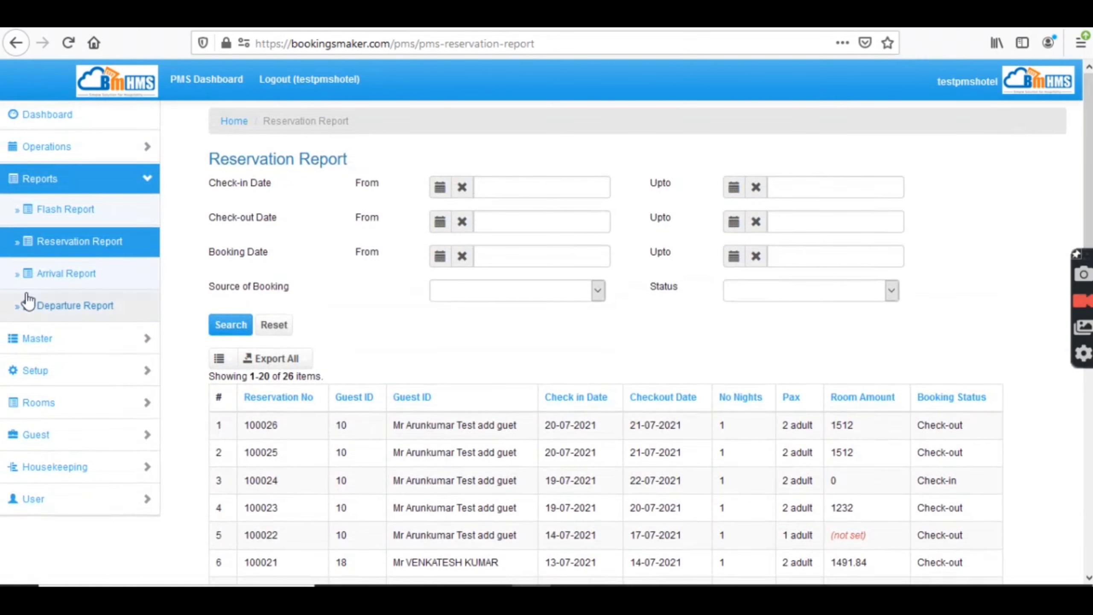
- Open the Arrival Report and scroll through its 26 reservations
{"action": "left_click", "coordinate": [69, 273]}
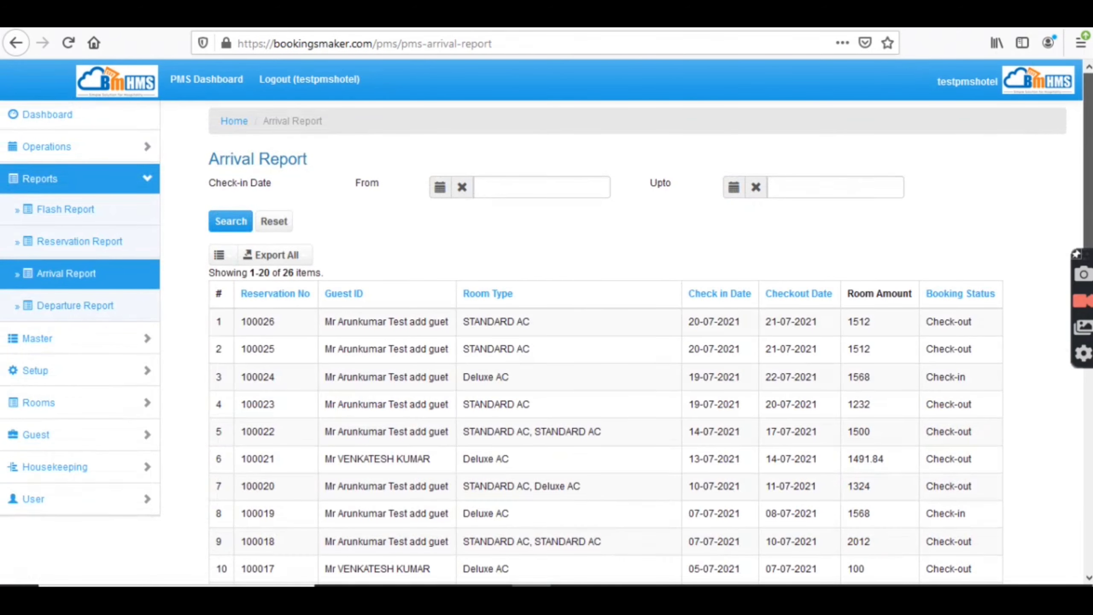
{"action": "scroll", "coordinate": [1029, 281], "scroll_direction": "down", "scroll_amount": 3}
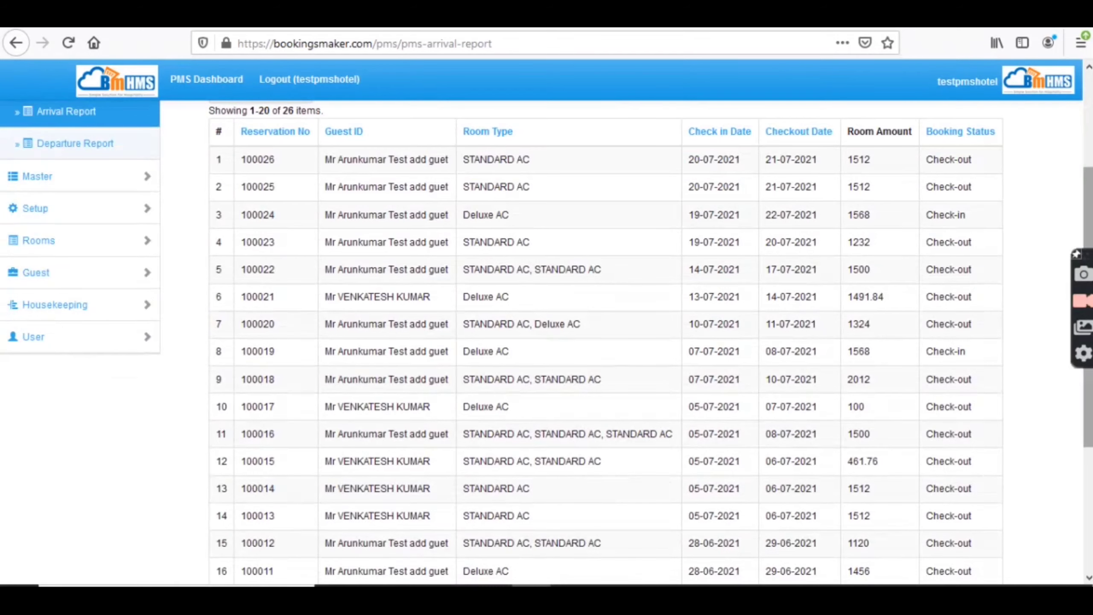
{"action": "scroll", "coordinate": [310, 250], "scroll_direction": "up", "scroll_amount": 2}
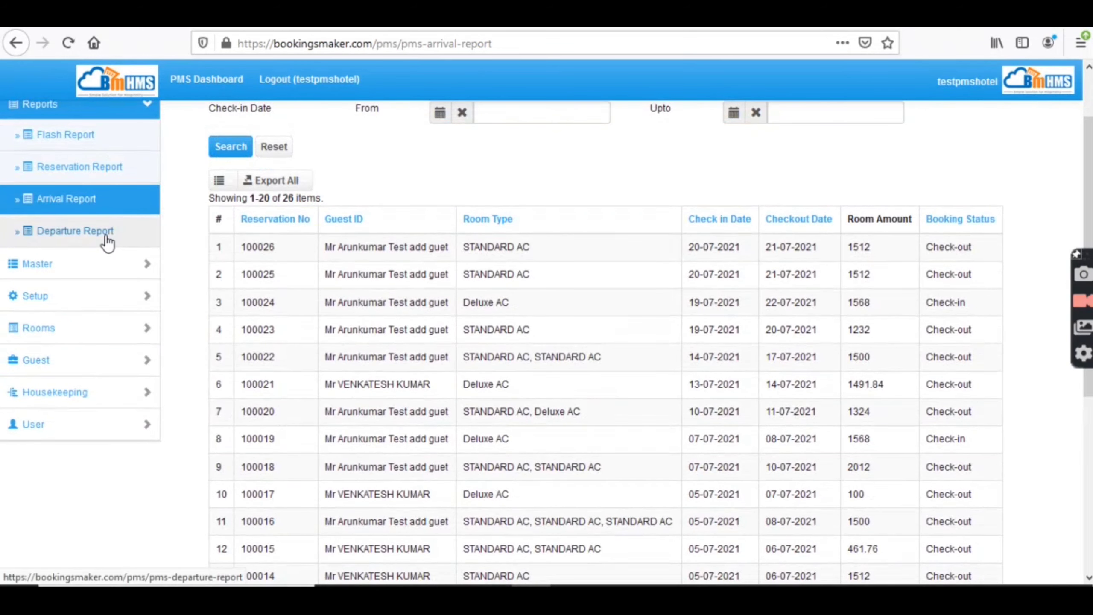
- From the Departure Report, preview the fourth departure's invoice in portrait, then close the preview
{"action": "left_click", "coordinate": [107, 241]}
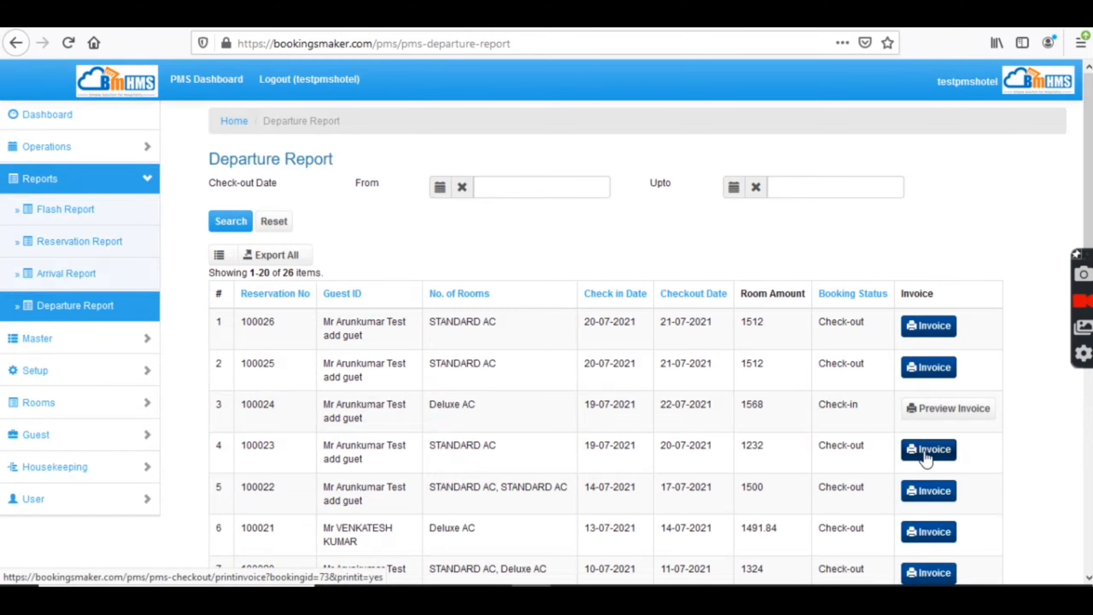
{"action": "left_click", "coordinate": [927, 451]}
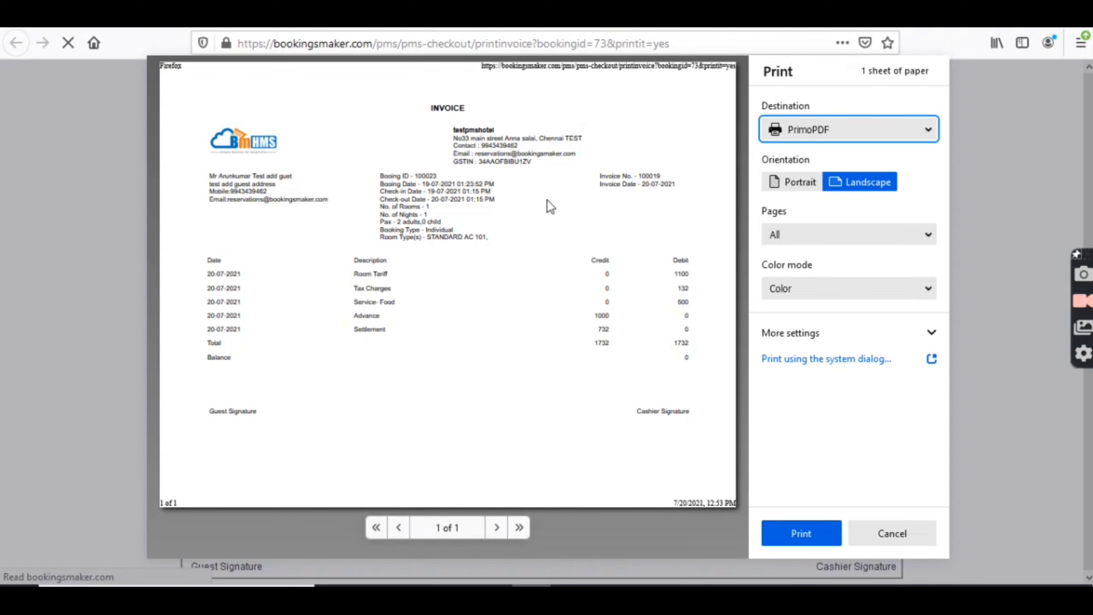
{"action": "left_click", "coordinate": [795, 185]}
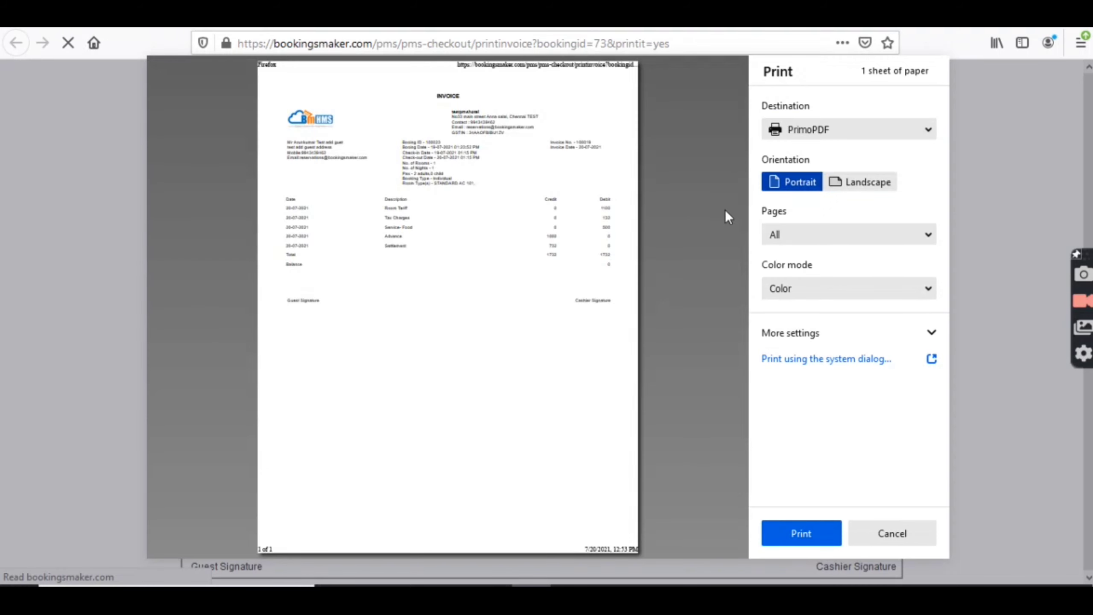
{"action": "key", "text": "ctrl+w"}
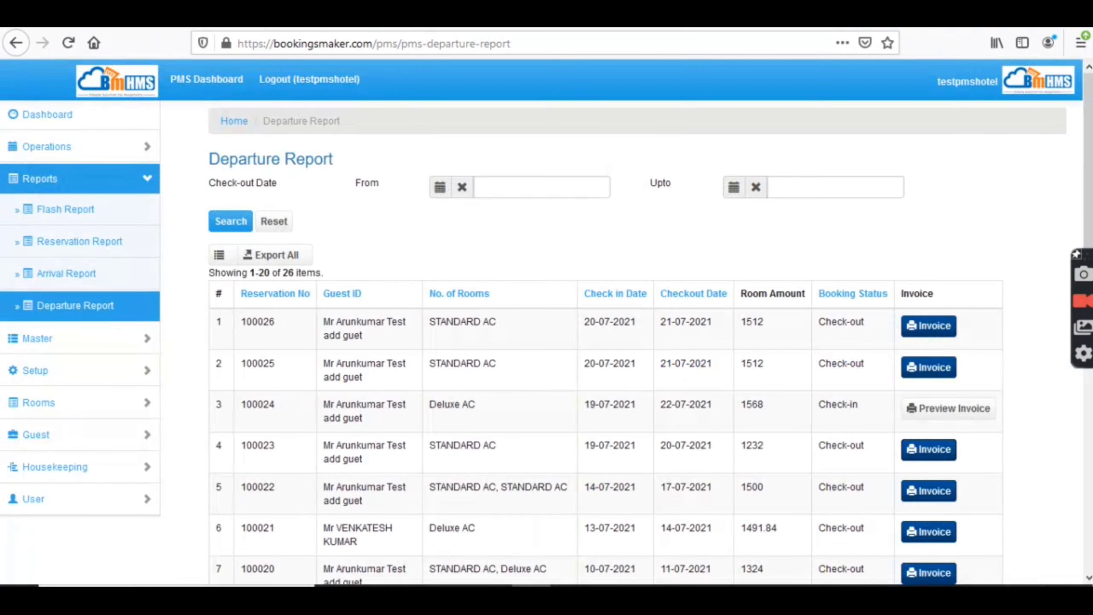
- Open the Master > Booking Source list and start filtering it by name
{"action": "left_click", "coordinate": [54, 350]}
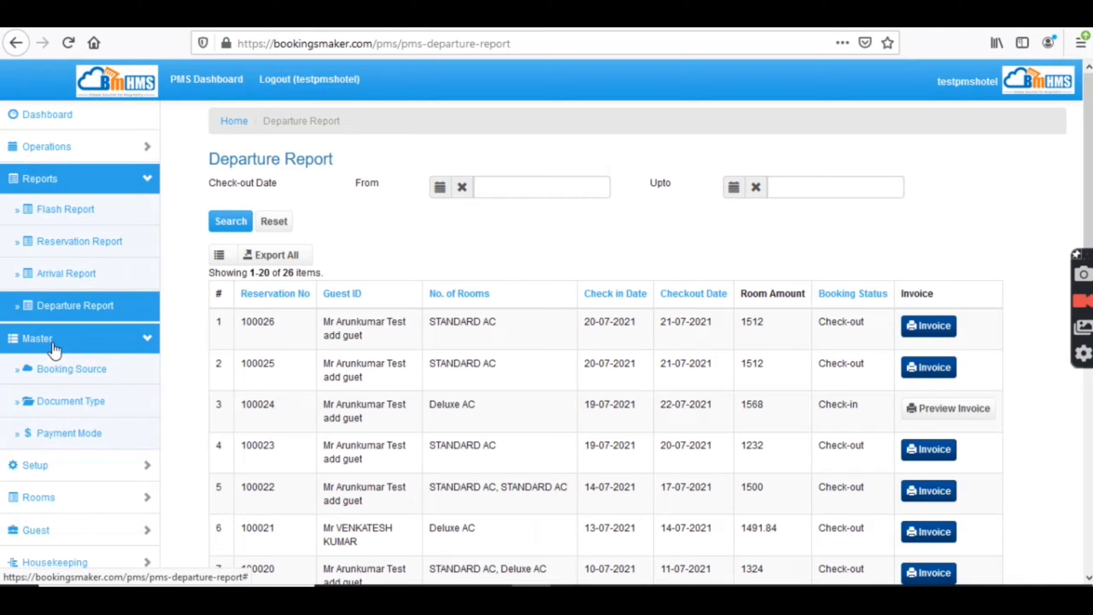
{"action": "left_click", "coordinate": [77, 370]}
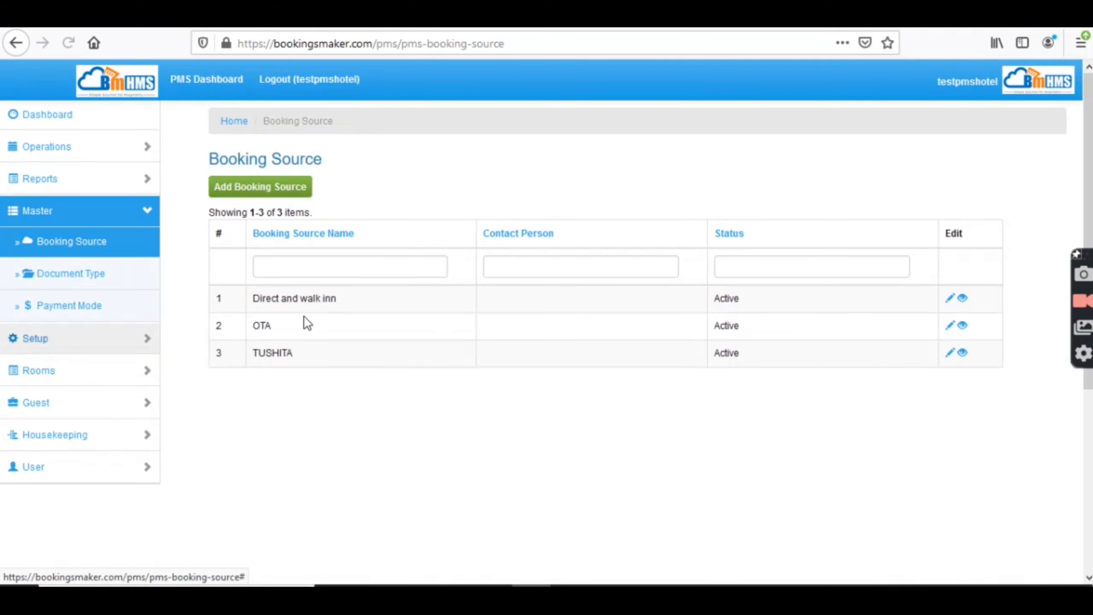
{"action": "left_click", "coordinate": [316, 269]}
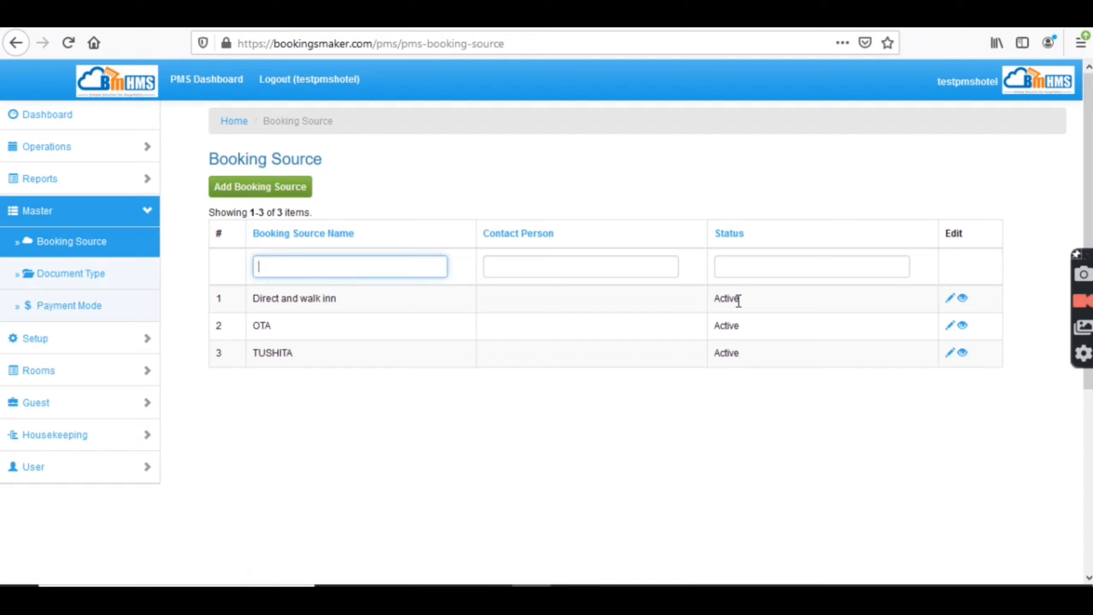
- Review the Document Type list, then the Payment Mode list of five modes
{"action": "left_click", "coordinate": [88, 279]}
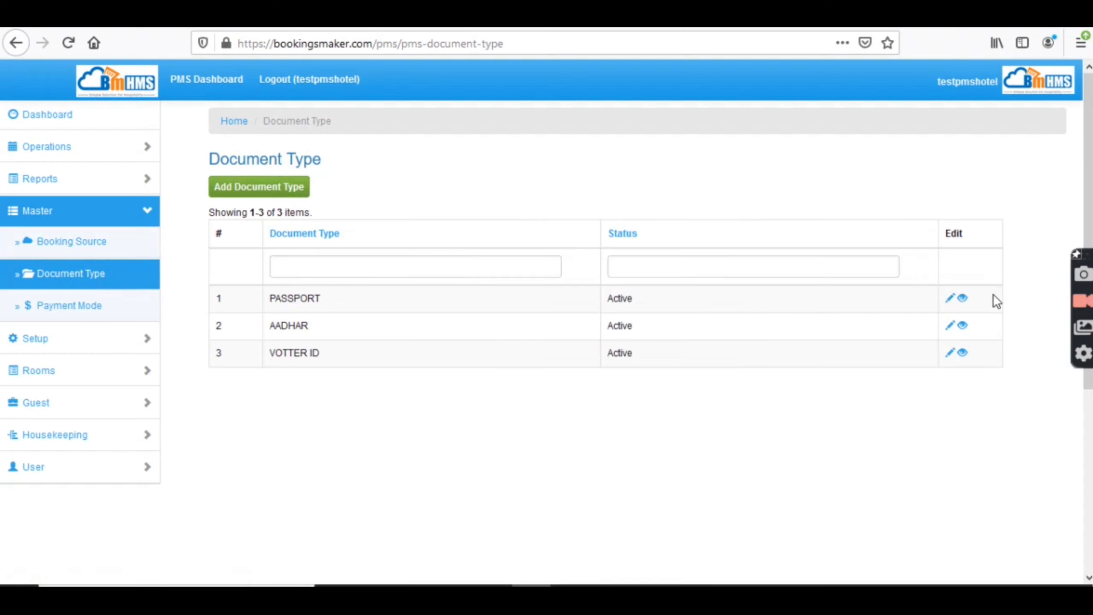
{"action": "left_click", "coordinate": [63, 306]}
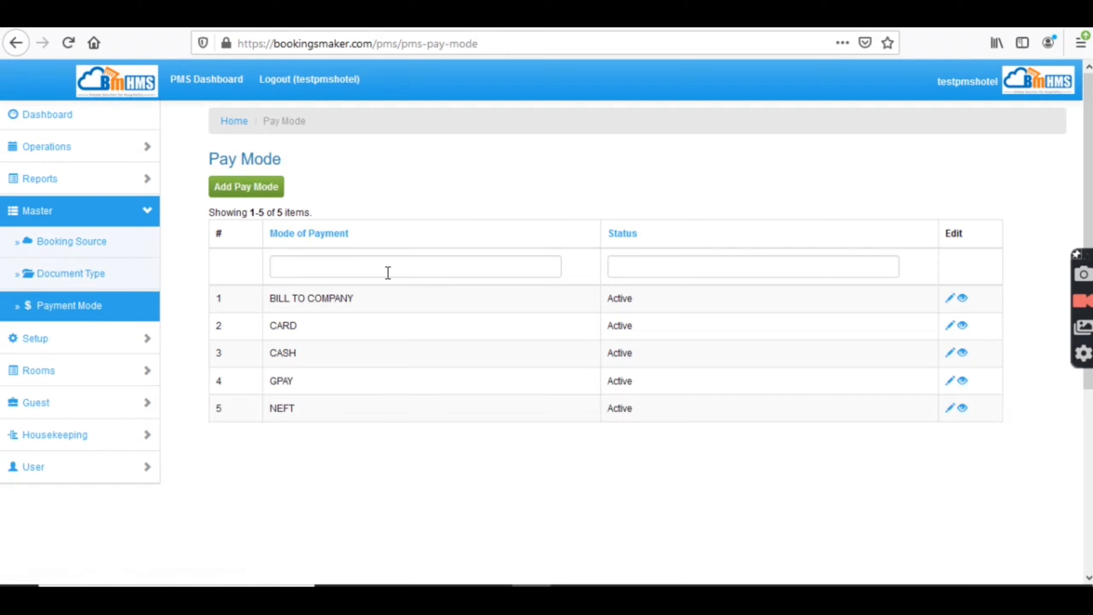
{"action": "left_click", "coordinate": [53, 348]}
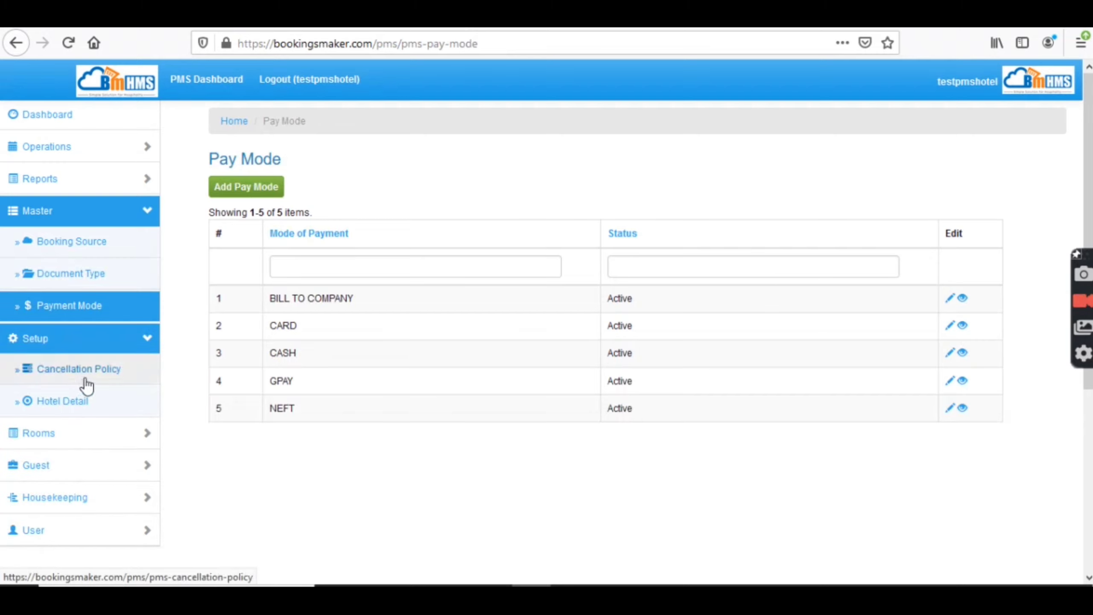
- Open Setup > Cancellation Policy showing the single 100 percent cancellation-charge policy
{"action": "left_click", "coordinate": [88, 383]}
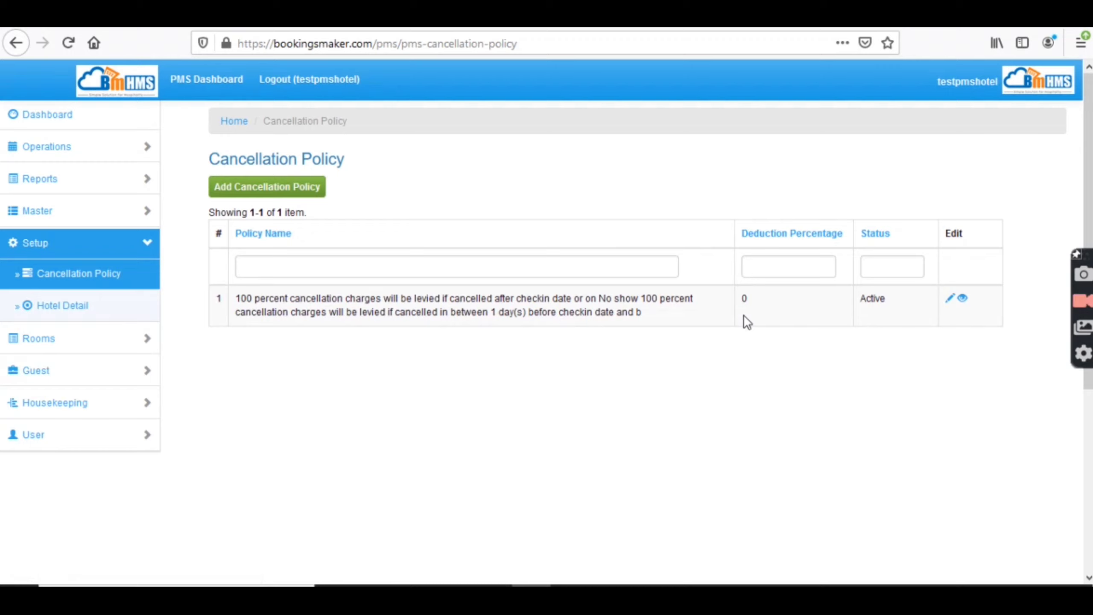
{"action": "scroll", "coordinate": [1081, 172], "scroll_direction": "down", "scroll_amount": 2}
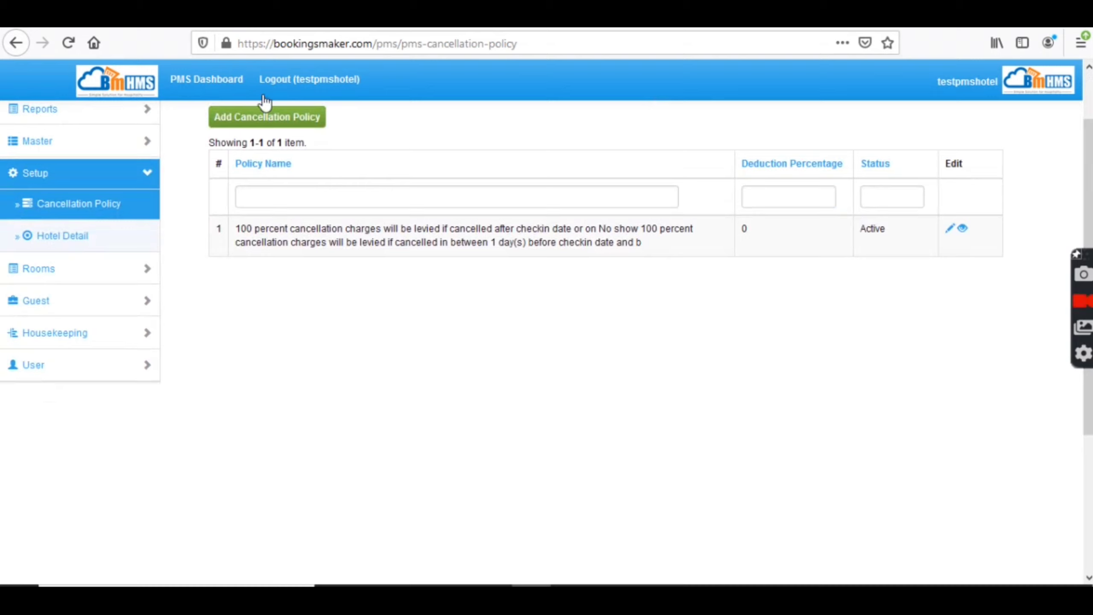
- Open Setup > Hotel Detail and scroll down to the Booking Voucher Terms
{"action": "left_click", "coordinate": [92, 242]}
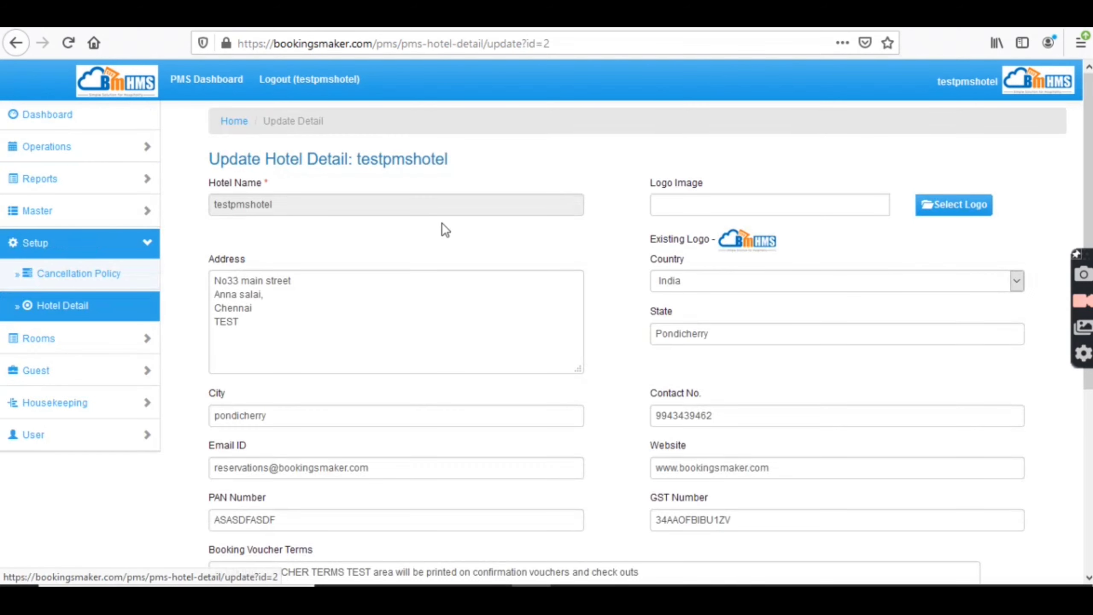
{"action": "scroll", "coordinate": [488, 170], "scroll_direction": "down", "scroll_amount": 1}
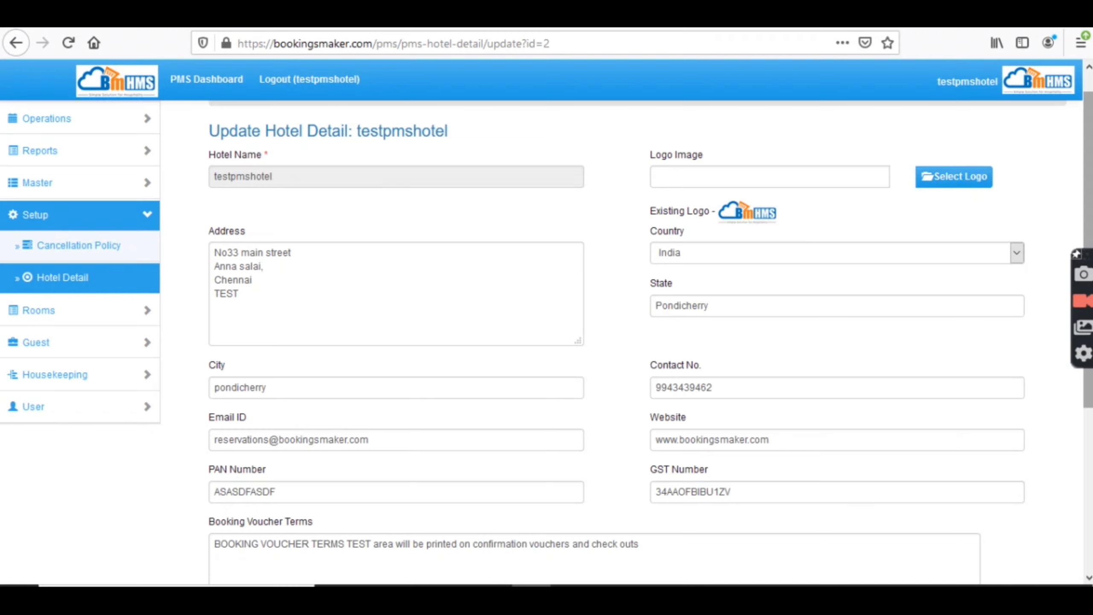
{"action": "left_click_drag", "start_coordinate": [1089, 178], "coordinate": [1088, 241]}
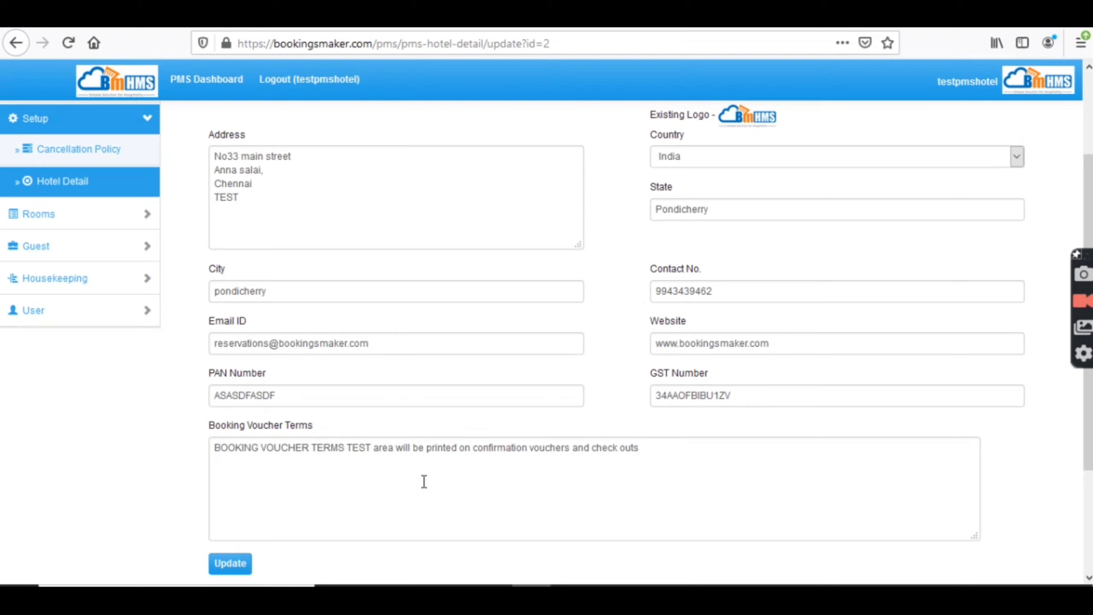
- Review the Floor and Room Category lists, then open the six-room Rooms list
{"action": "left_click", "coordinate": [63, 218]}
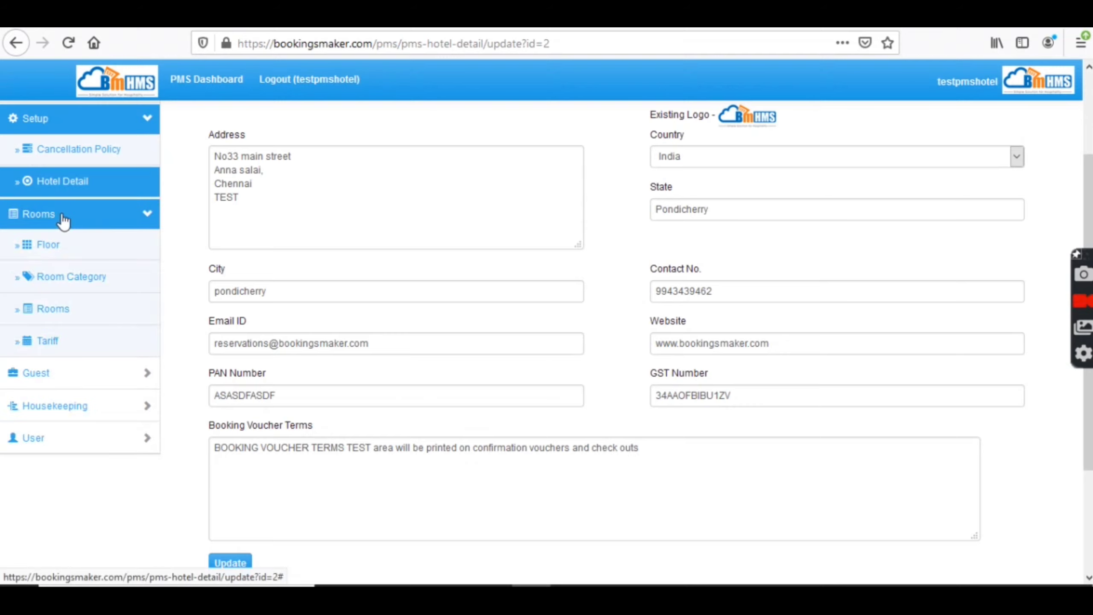
{"action": "left_click", "coordinate": [55, 254]}
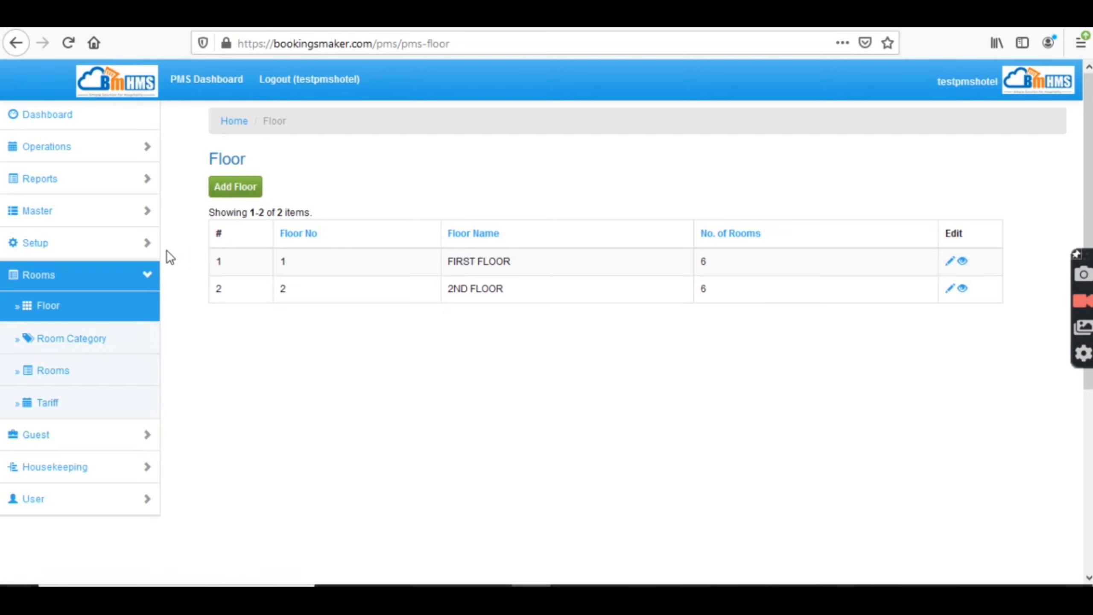
{"action": "left_click", "coordinate": [75, 341]}
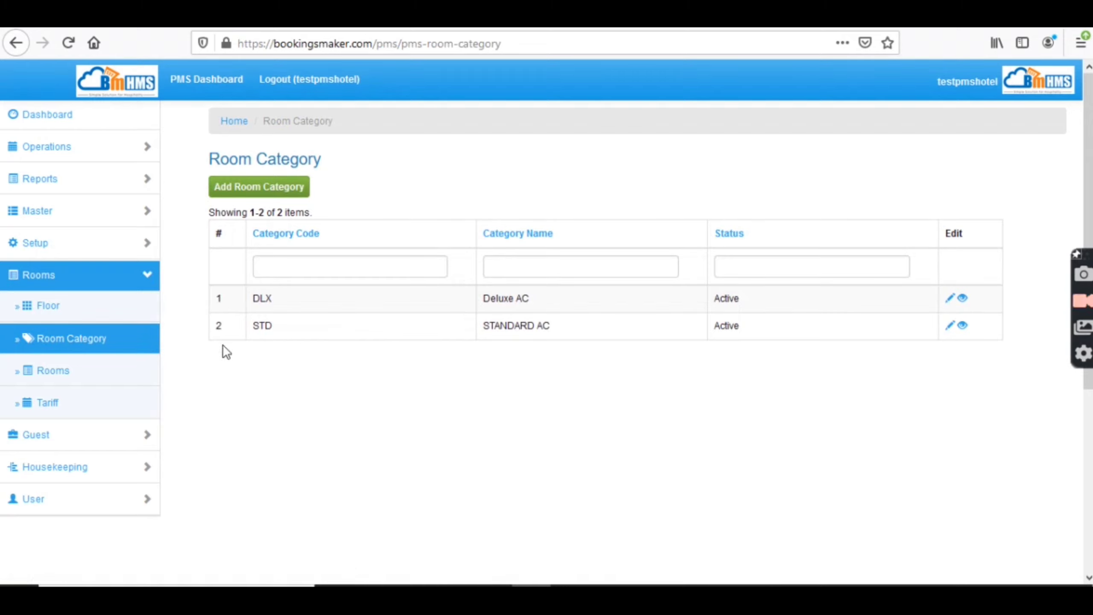
{"action": "left_click", "coordinate": [89, 374]}
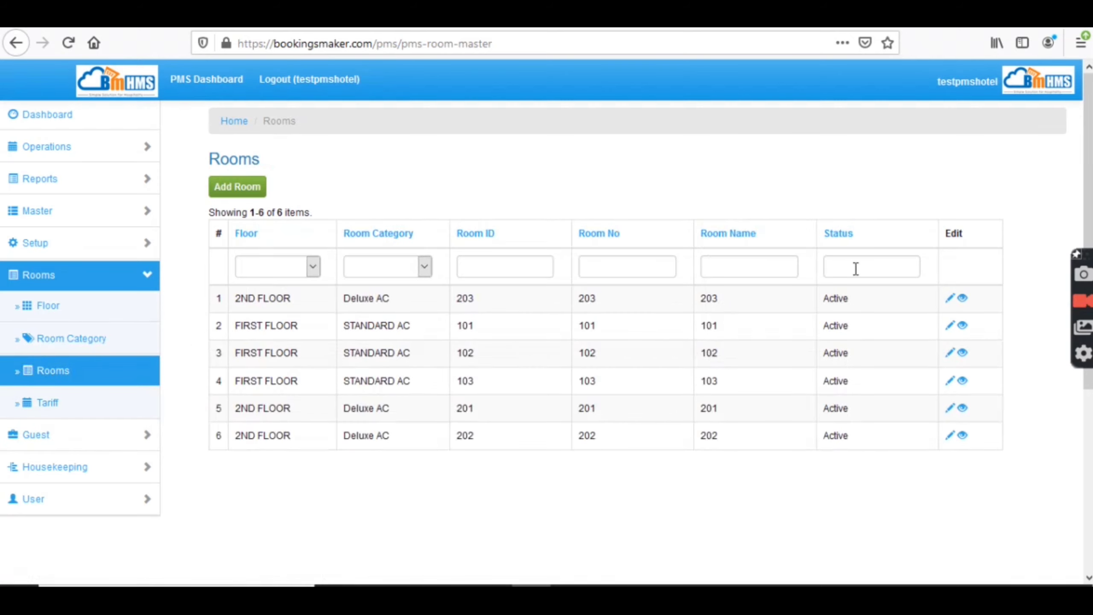
- Open Rooms > Tariff and scroll through the room tariff calendar
{"action": "left_click", "coordinate": [82, 407]}
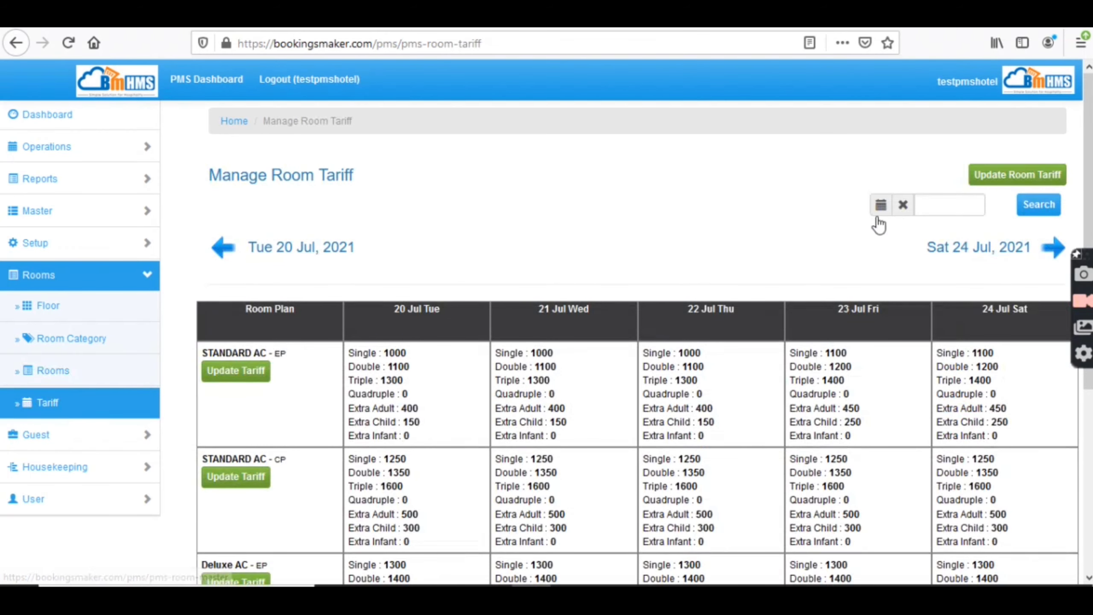
{"action": "scroll", "coordinate": [1079, 205], "scroll_direction": "down", "scroll_amount": 2}
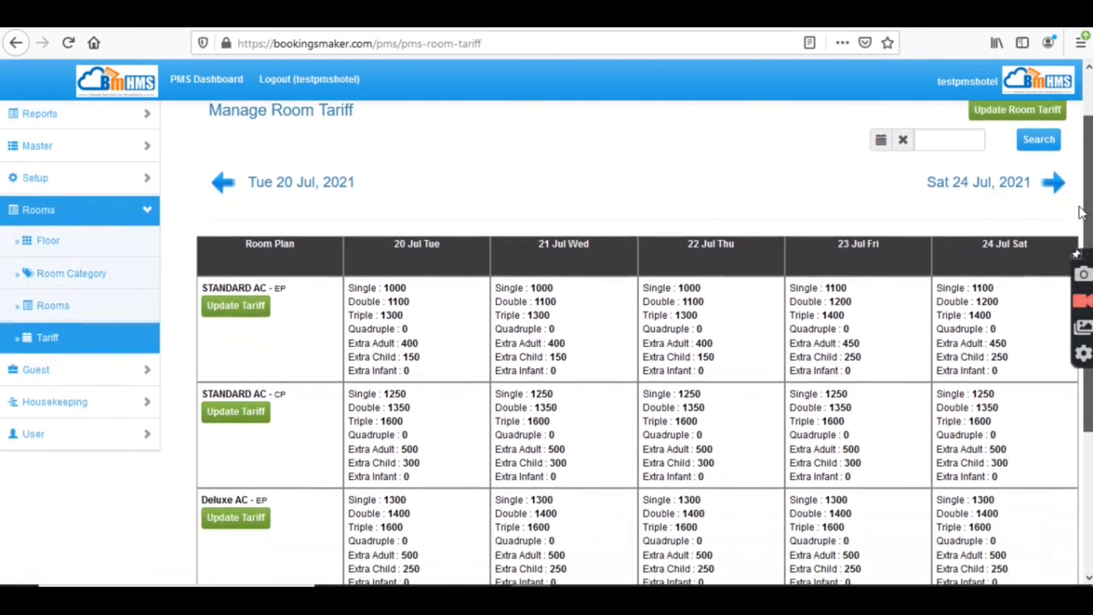
{"action": "scroll", "coordinate": [1078, 209], "scroll_direction": "down", "scroll_amount": 2}
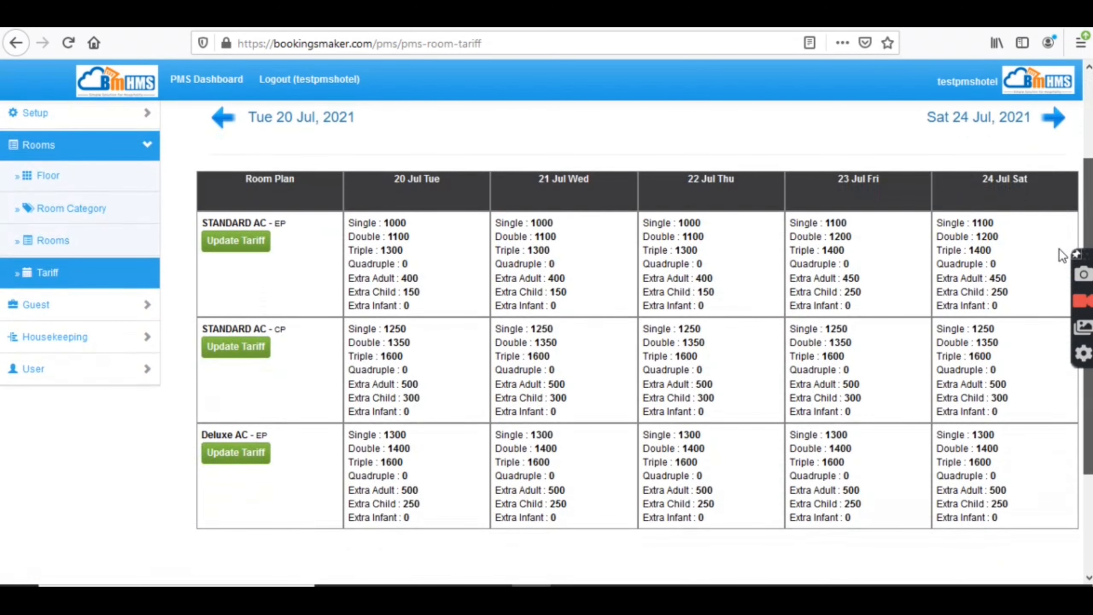
{"action": "scroll", "coordinate": [1062, 255], "scroll_direction": "up", "scroll_amount": 2}
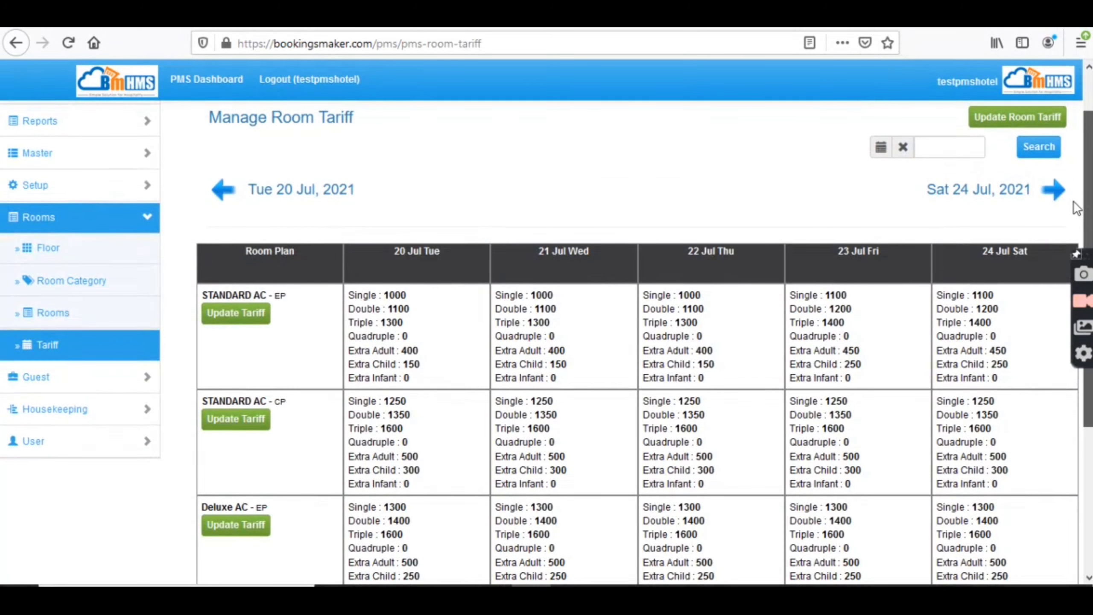
{"action": "scroll", "coordinate": [1063, 226], "scroll_direction": "down", "scroll_amount": 2}
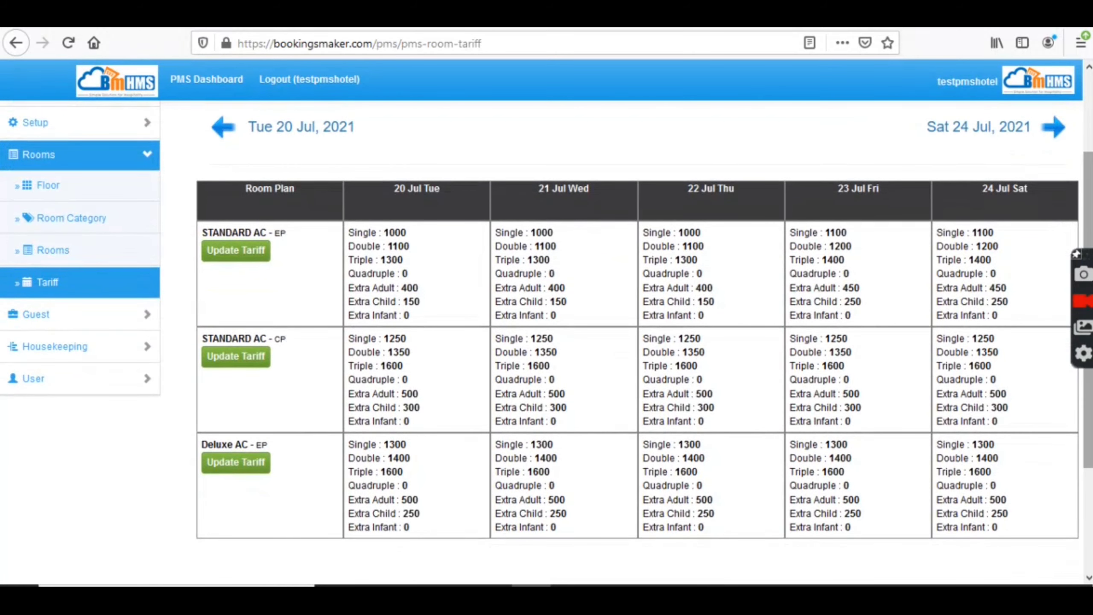
{"action": "scroll", "coordinate": [1088, 217], "scroll_direction": "down", "scroll_amount": 1}
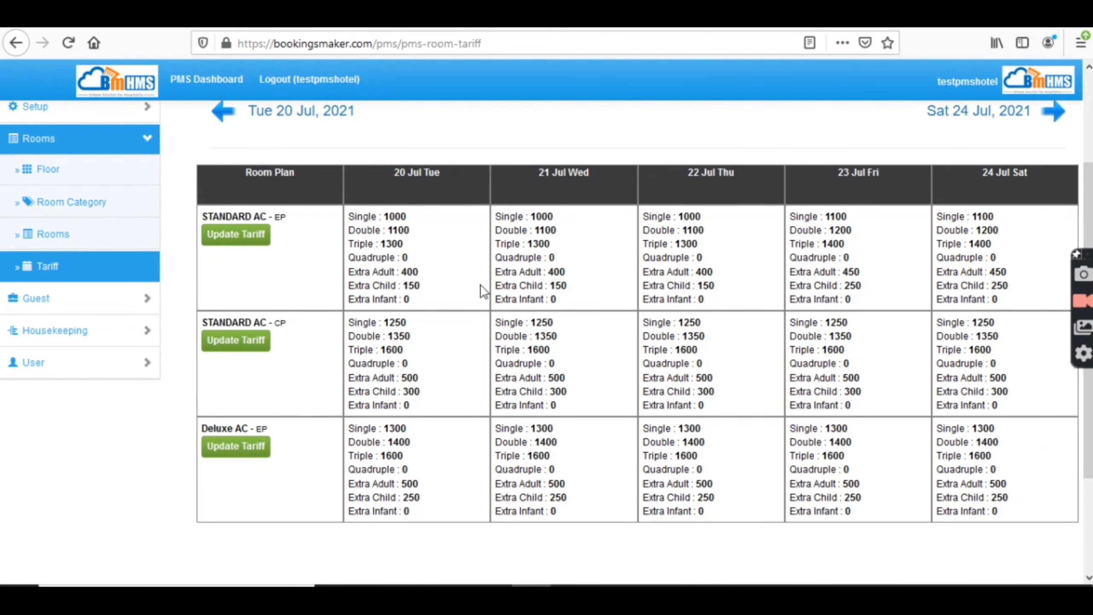
- Edit the STANDARD AC EP tariff with Saturday ticked, keeping STANDARD AC and European Plan
{"action": "left_click", "coordinate": [255, 236]}
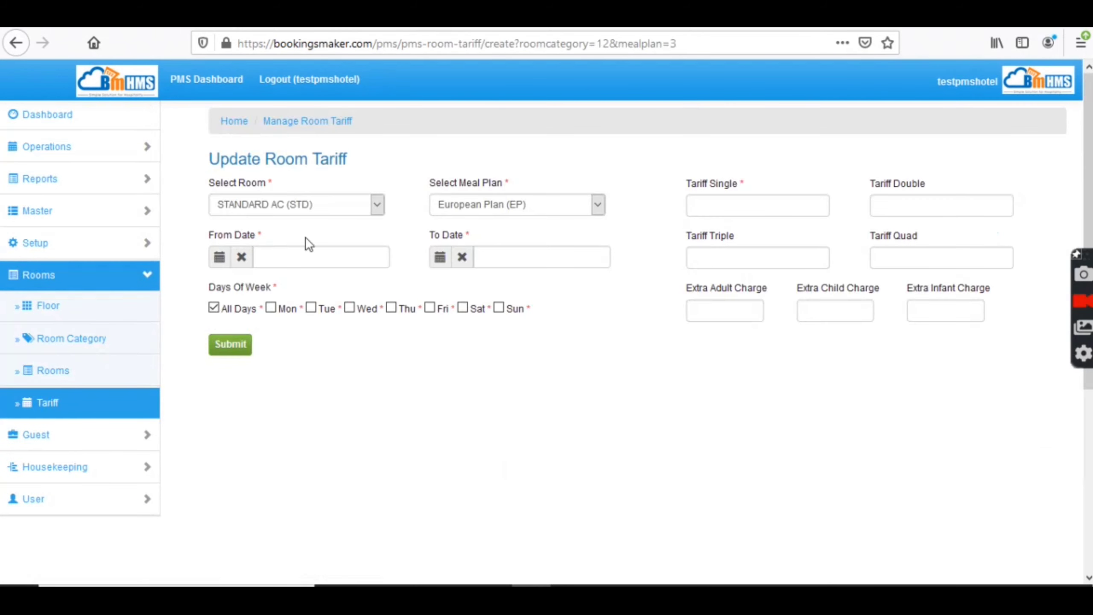
{"action": "left_click", "coordinate": [462, 308]}
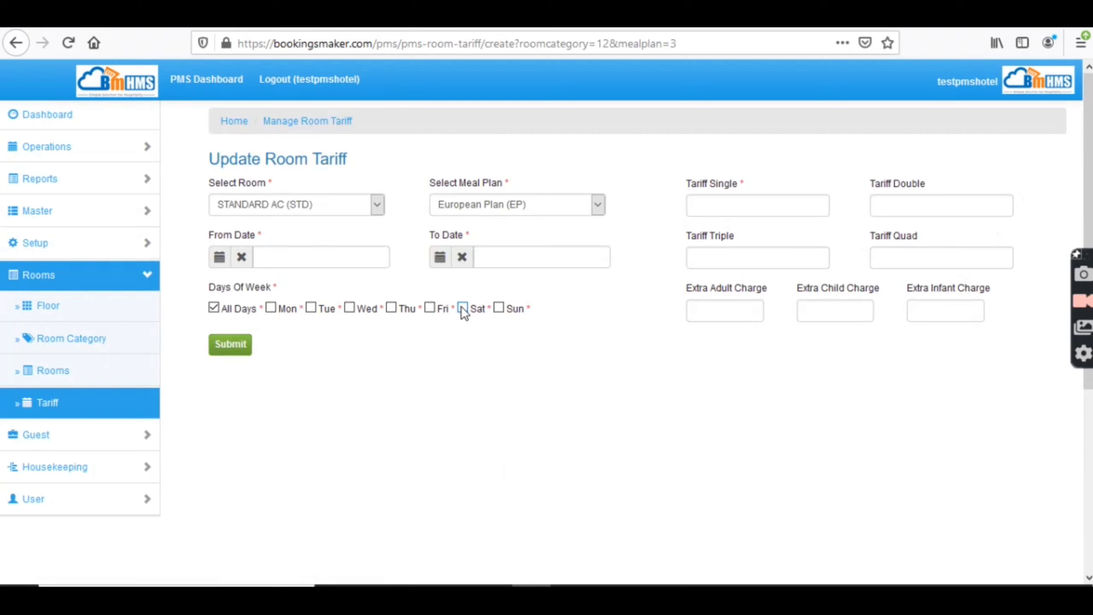
{"action": "left_click", "coordinate": [284, 205]}
{"action": "left_click", "coordinate": [284, 205]}
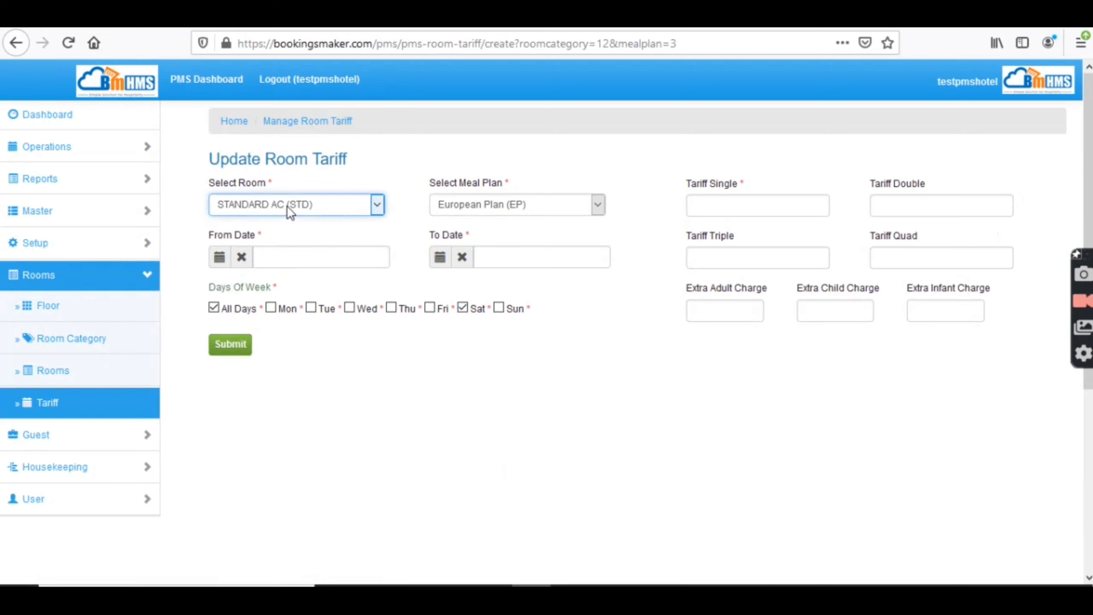
{"action": "left_click", "coordinate": [475, 212]}
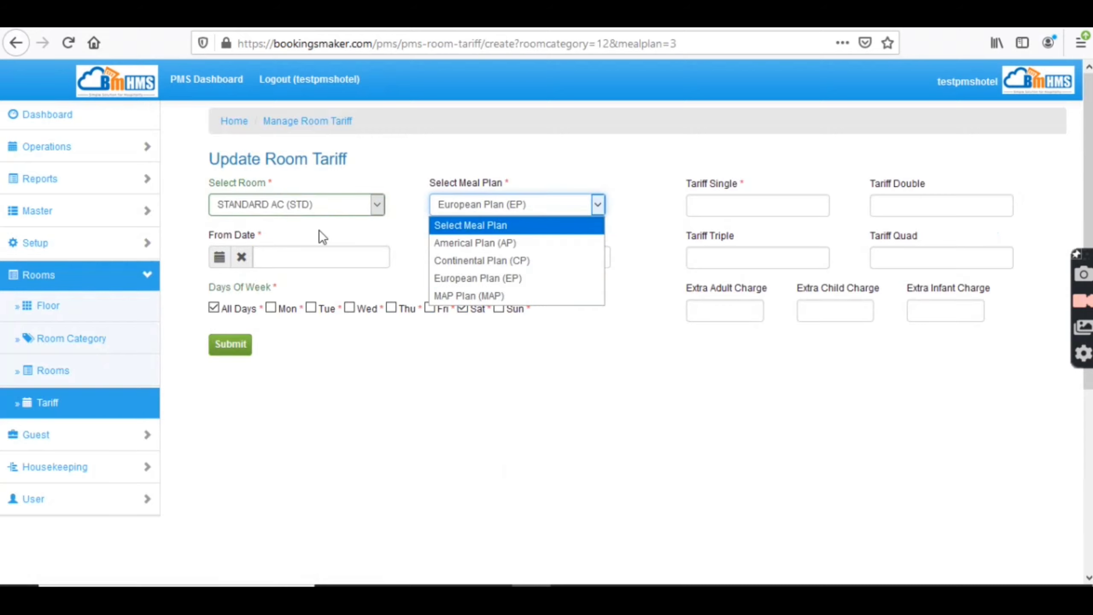
{"action": "left_click", "coordinate": [319, 229]}
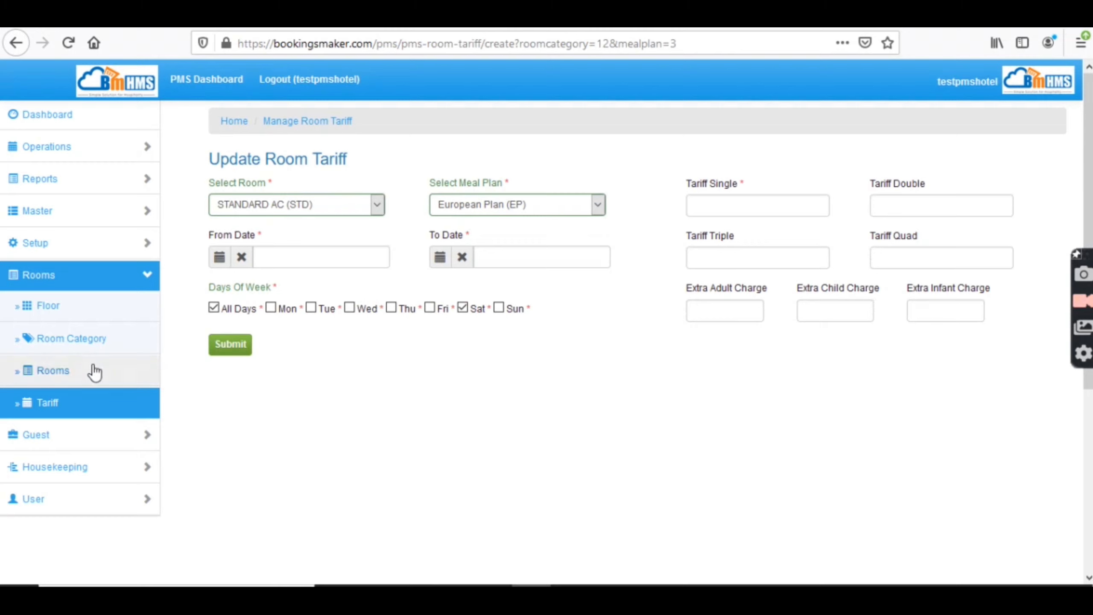
- Review the Guest Company list, then open the Guest Master list
{"action": "left_click", "coordinate": [88, 445]}
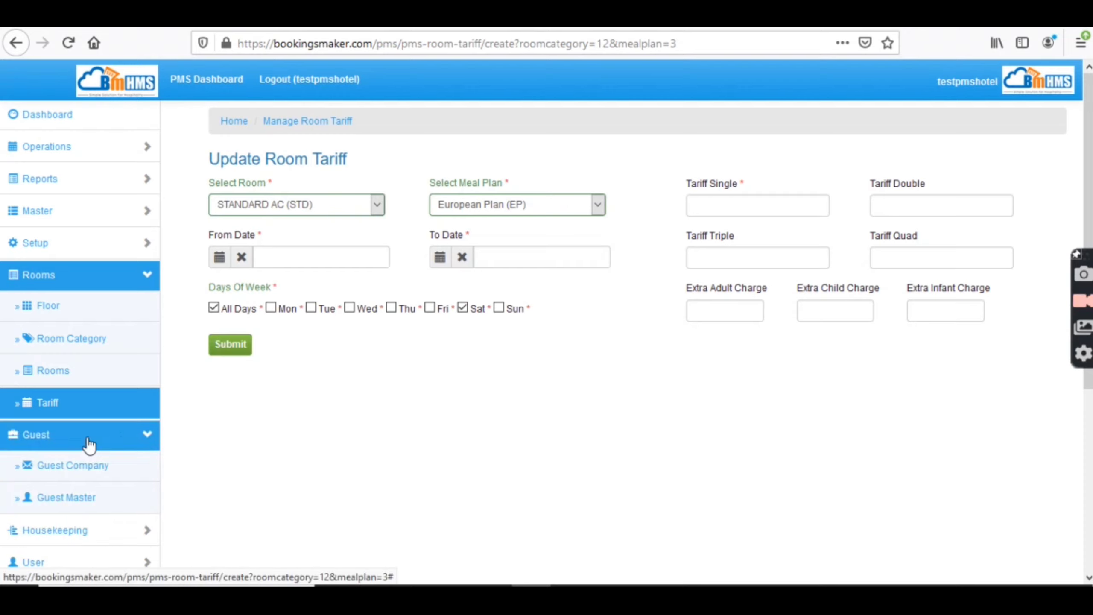
{"action": "left_click", "coordinate": [107, 478]}
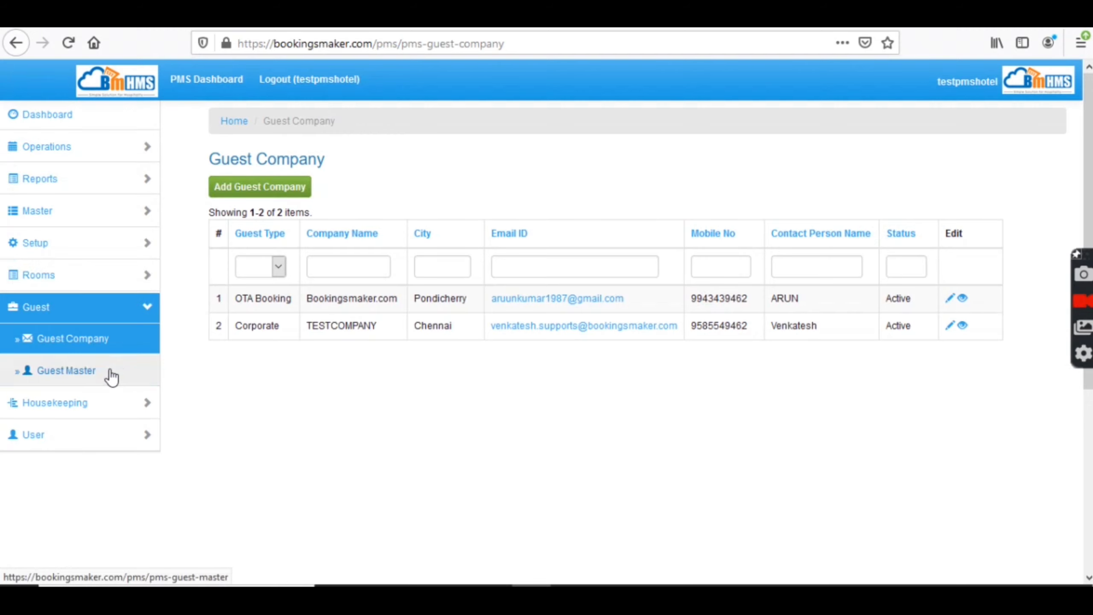
{"action": "left_click", "coordinate": [94, 378]}
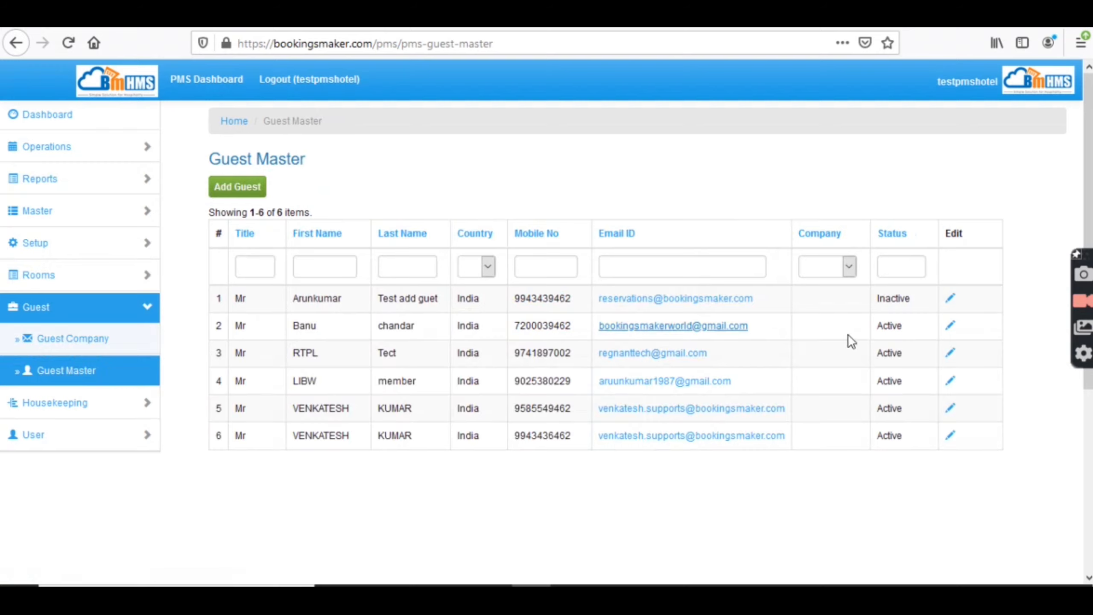
- Look through the second guest's full profile, then go back to Guest Company
{"action": "left_click", "coordinate": [951, 330]}
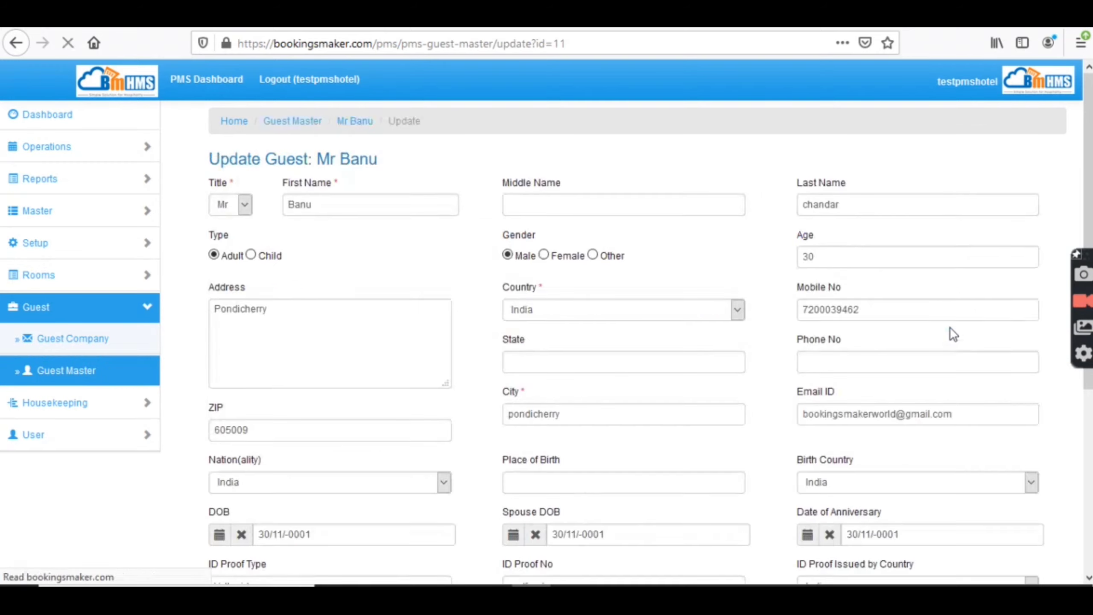
{"action": "scroll", "coordinate": [1077, 478], "scroll_direction": "down", "scroll_amount": 5}
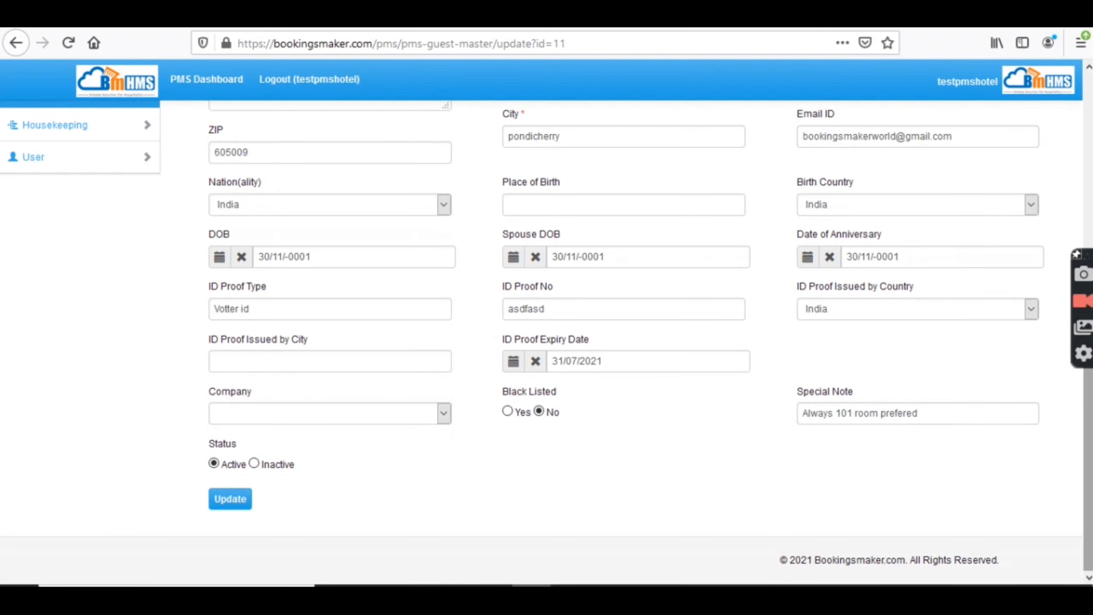
{"action": "left_click_drag", "start_coordinate": [1090, 409], "coordinate": [1089, 250]}
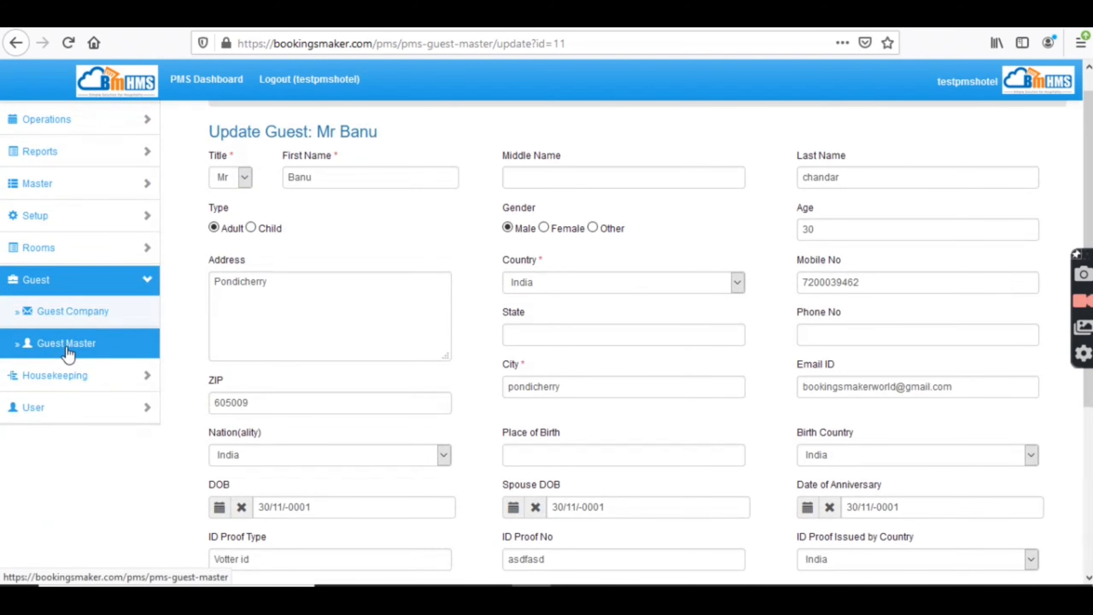
{"action": "left_click", "coordinate": [62, 316]}
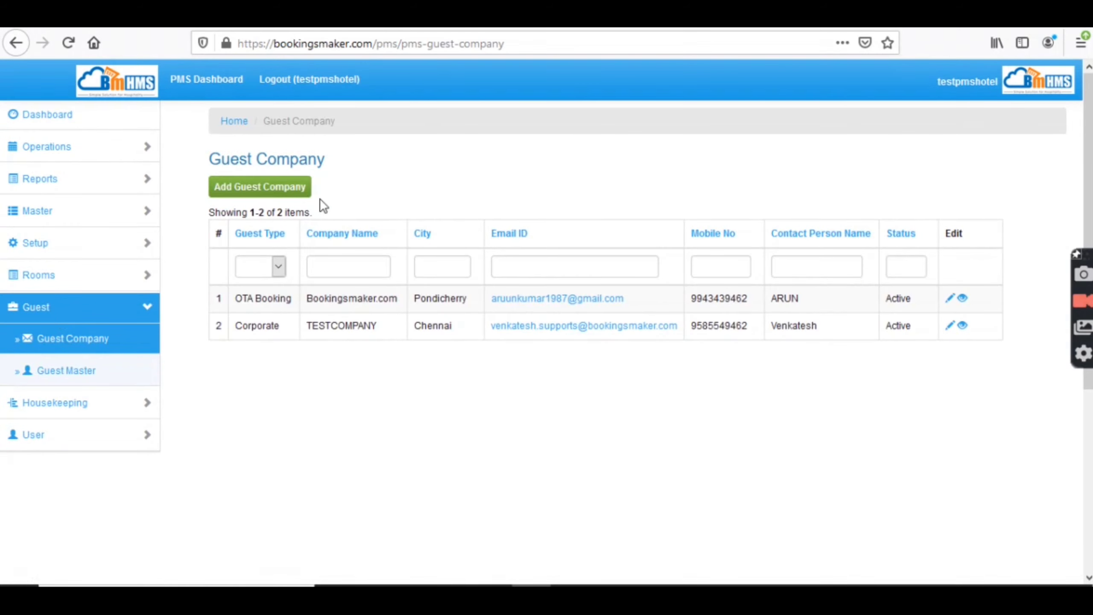
- Open the Housekeeping Status history and glance at the room filter without applying it
{"action": "left_click", "coordinate": [62, 409]}
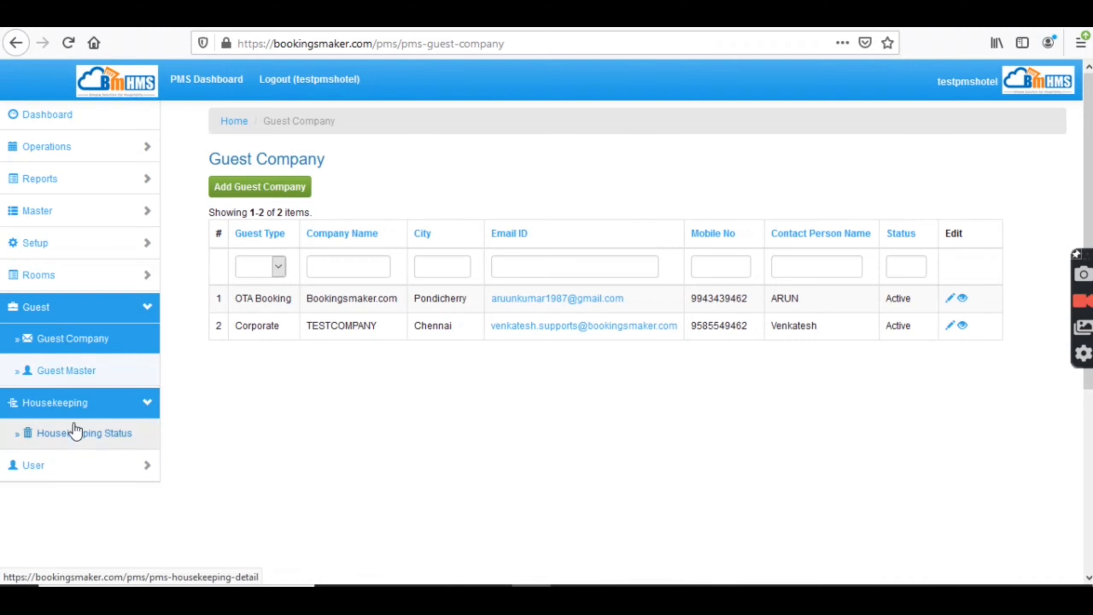
{"action": "left_click", "coordinate": [76, 431]}
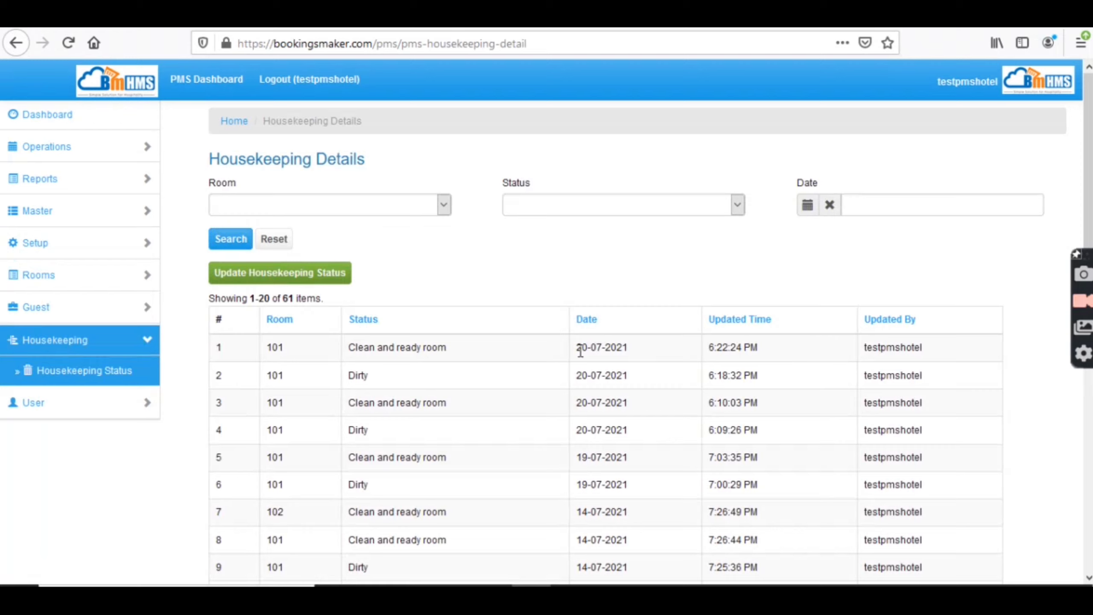
{"action": "left_click", "coordinate": [312, 211]}
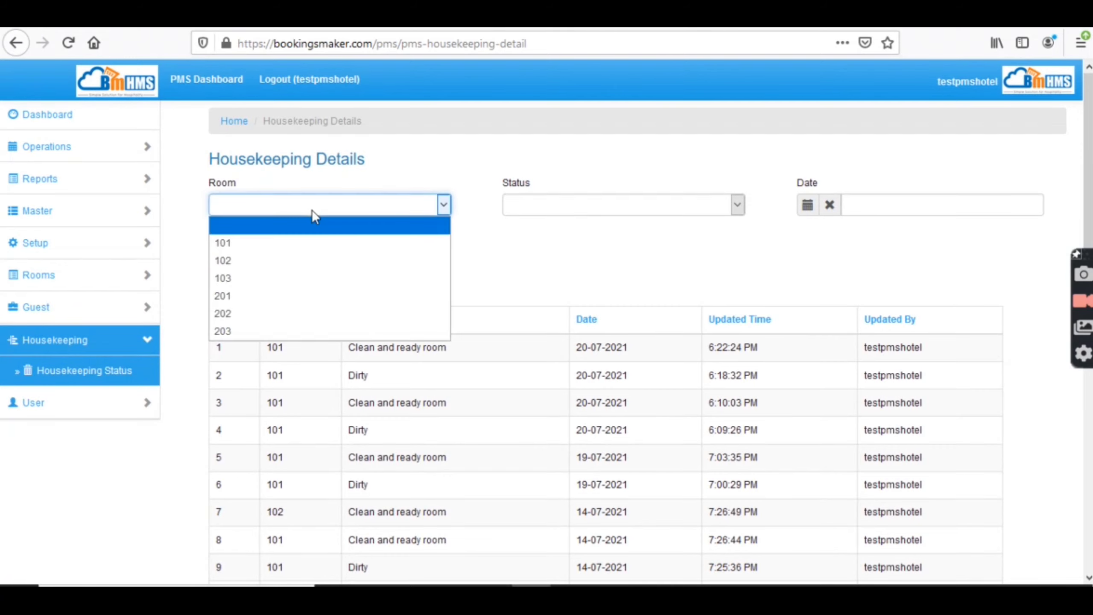
{"action": "left_click", "coordinate": [518, 278]}
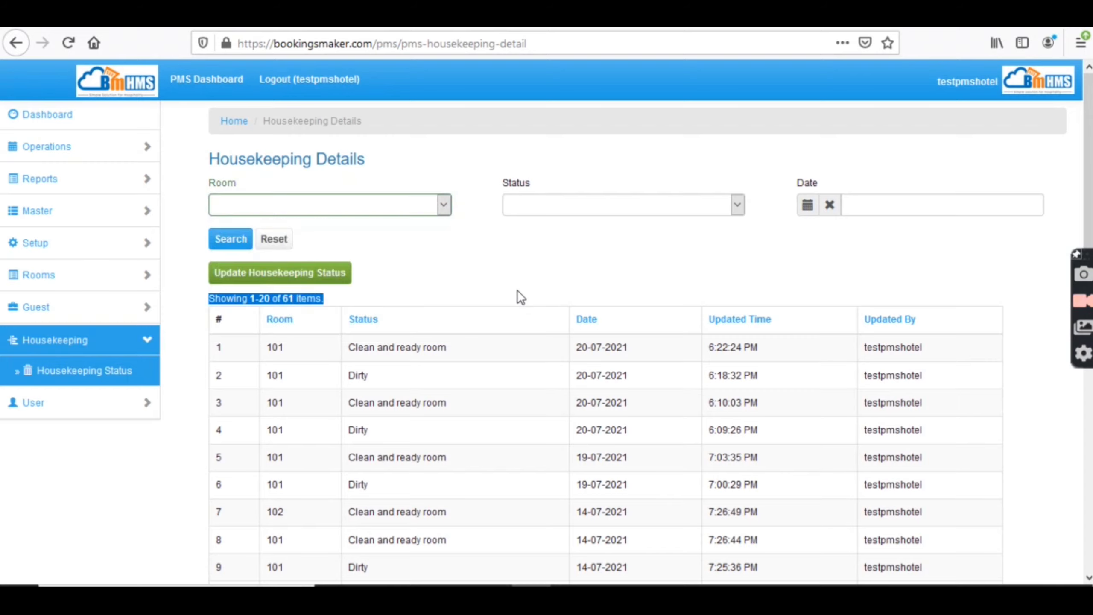
- Add a housekeeping entry marking room 101 as Dirty on 20-07-2021 and submit it
{"action": "left_click", "coordinate": [300, 277]}
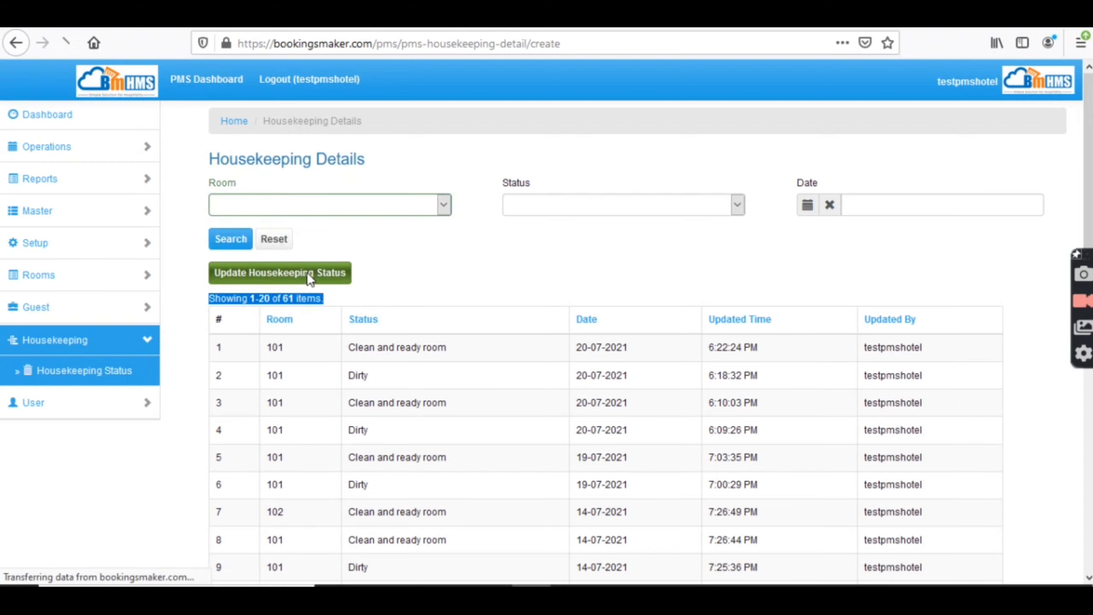
{"action": "left_click", "coordinate": [284, 210]}
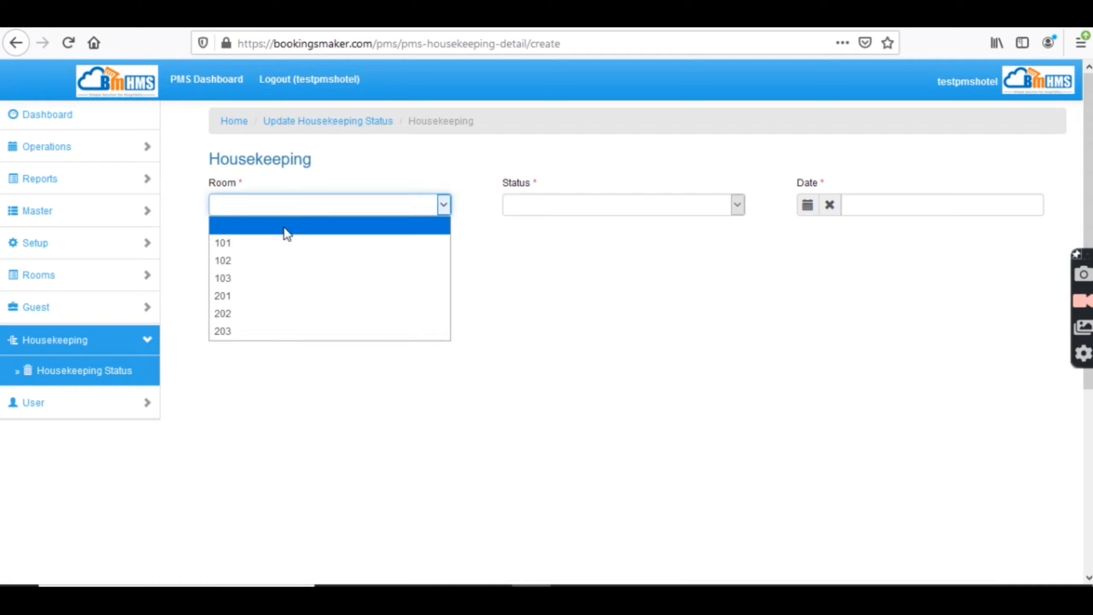
{"action": "left_click", "coordinate": [284, 243]}
{"action": "left_click", "coordinate": [546, 208]}
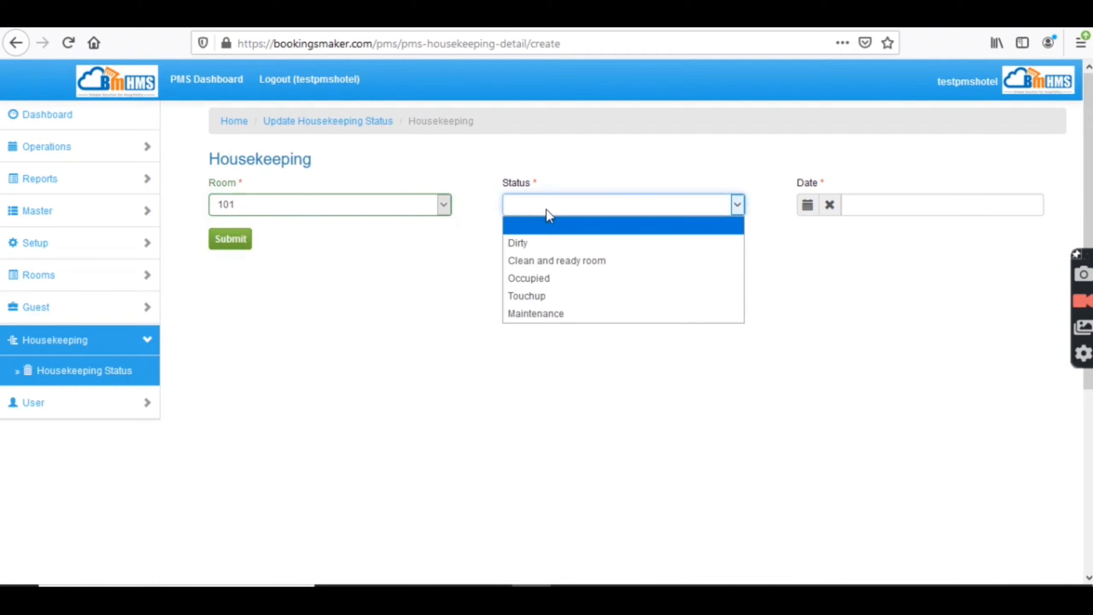
{"action": "left_click", "coordinate": [551, 243]}
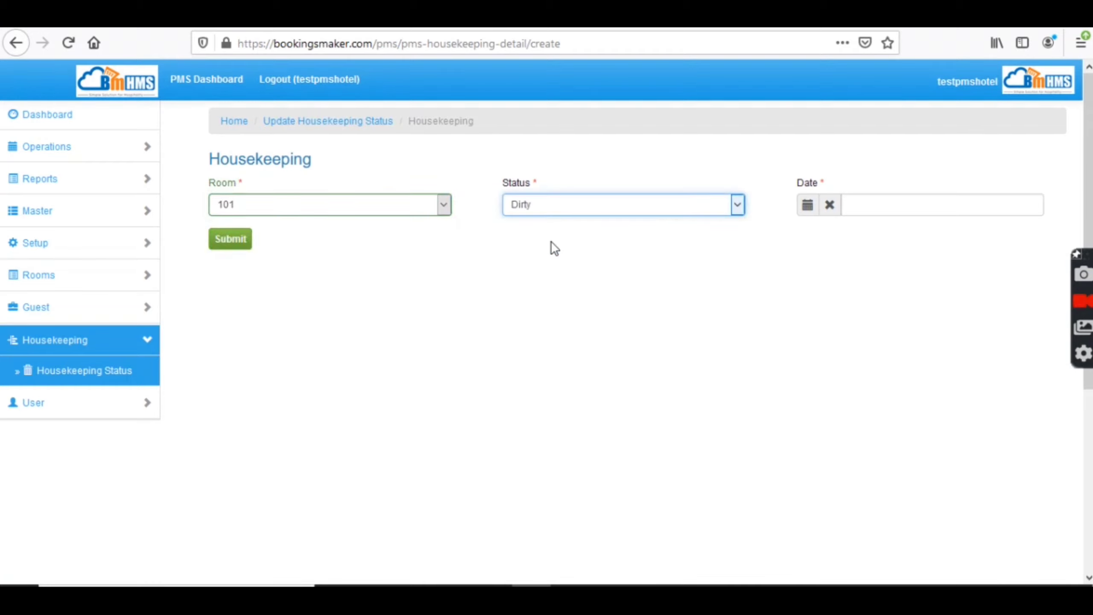
{"action": "left_click", "coordinate": [875, 209]}
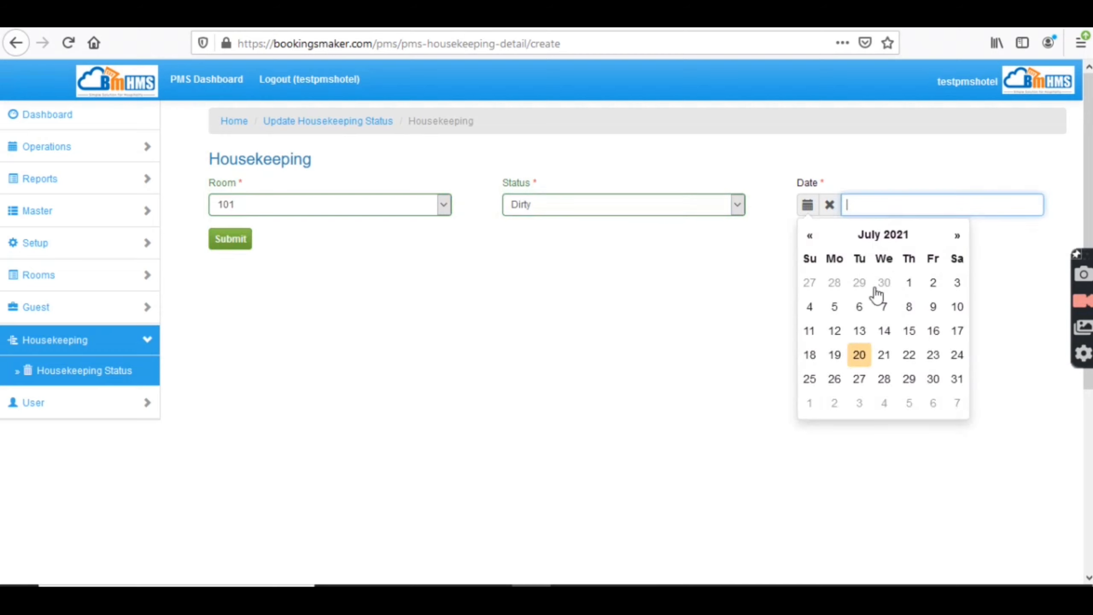
{"action": "left_click", "coordinate": [861, 354]}
{"action": "left_click", "coordinate": [243, 244]}
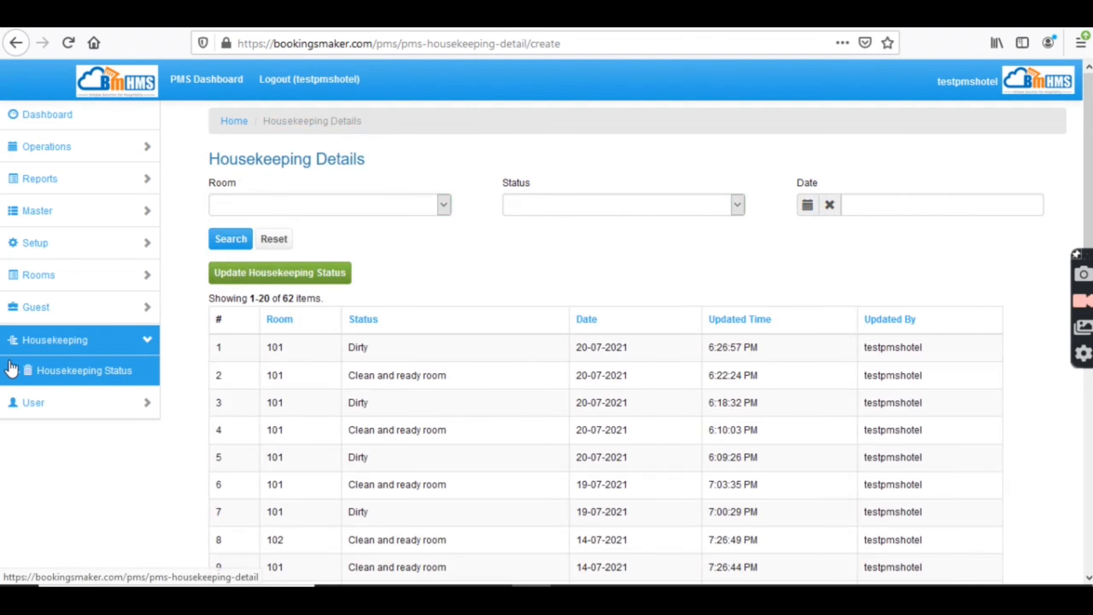
- Open the Users list, start Add User, then return to the Users list via the sidebar
{"action": "left_click", "coordinate": [41, 414]}
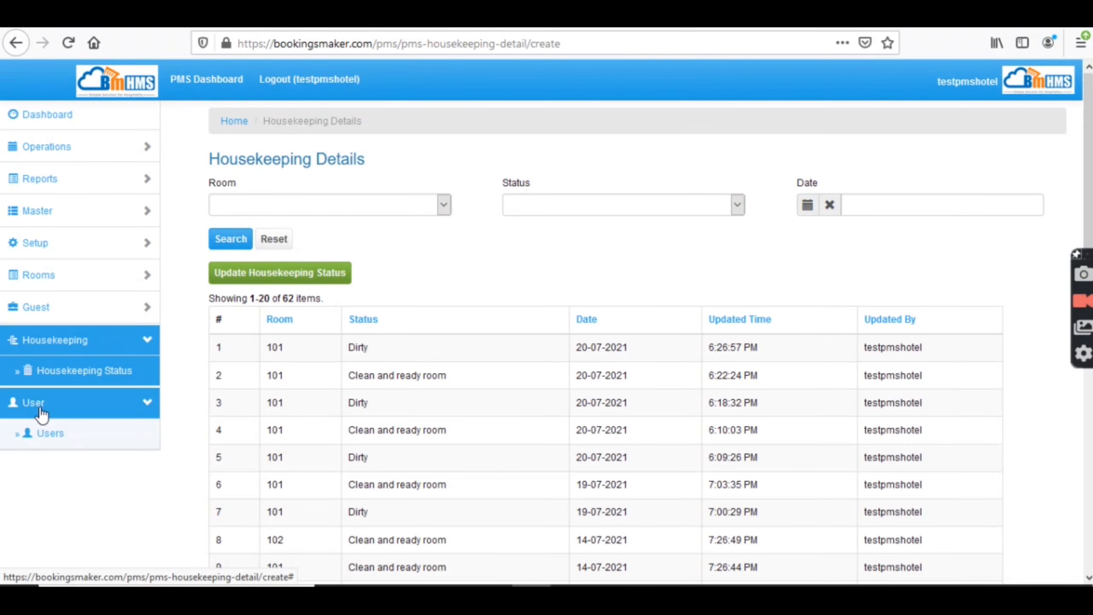
{"action": "left_click", "coordinate": [56, 444]}
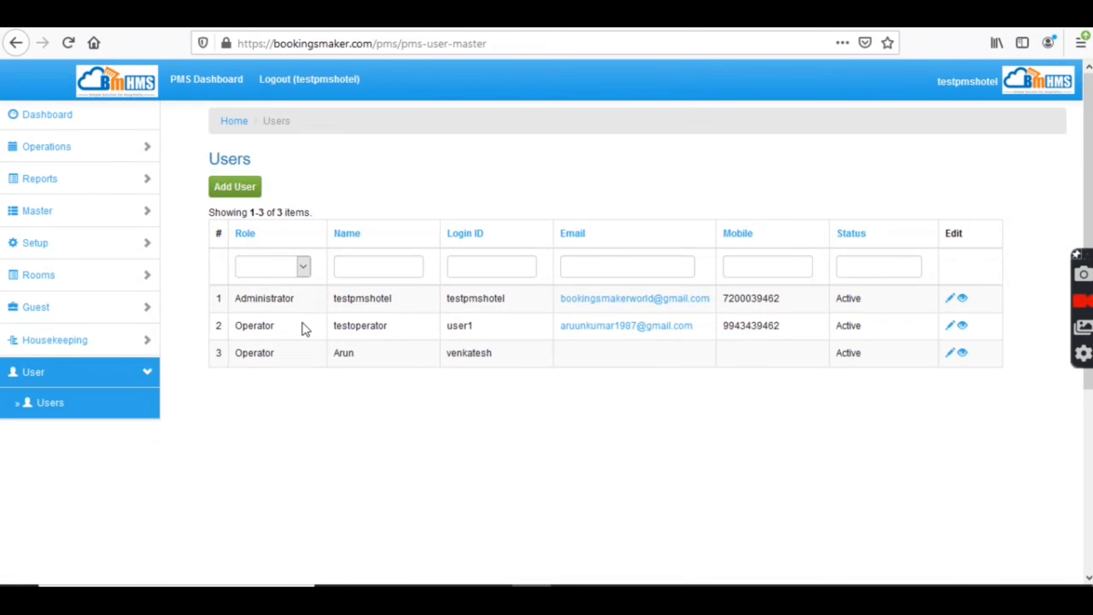
{"action": "left_click", "coordinate": [244, 190]}
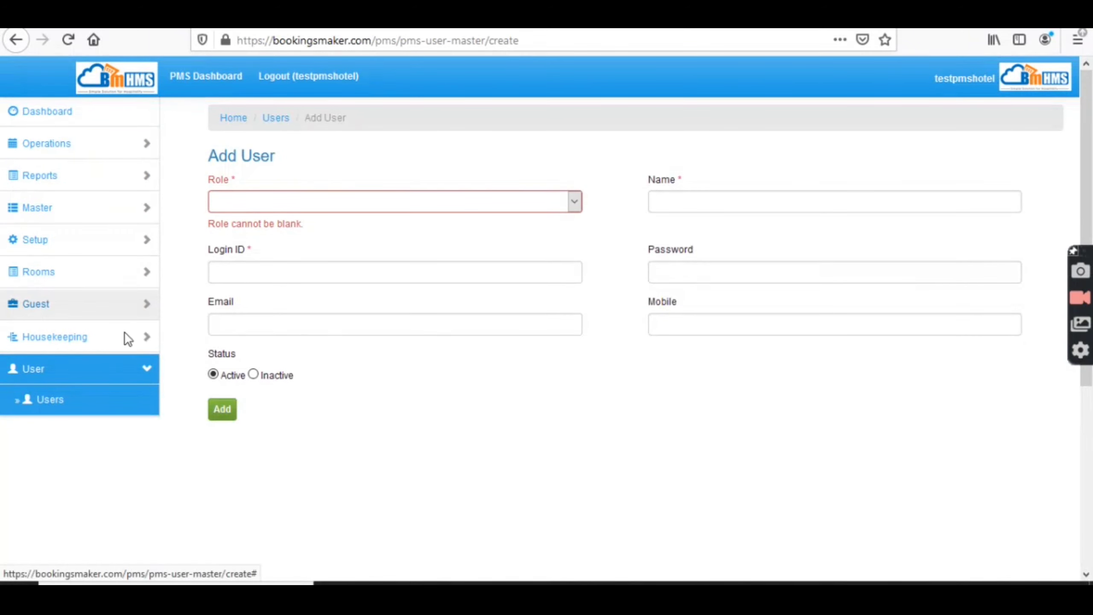
{"action": "left_click", "coordinate": [62, 376]}
{"action": "left_click", "coordinate": [62, 374]}
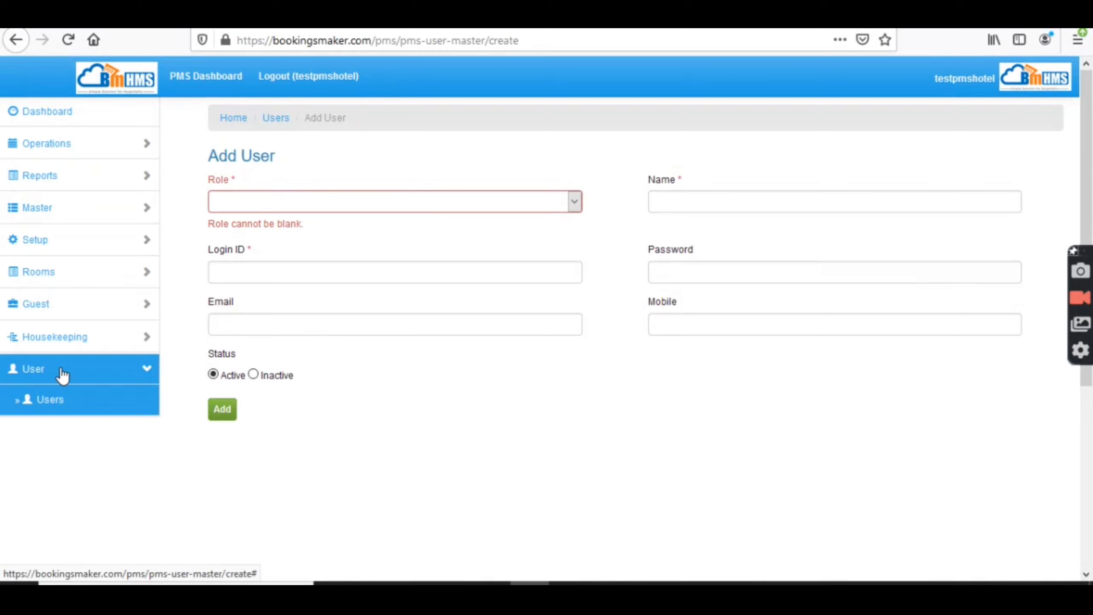
{"action": "left_click", "coordinate": [74, 409]}
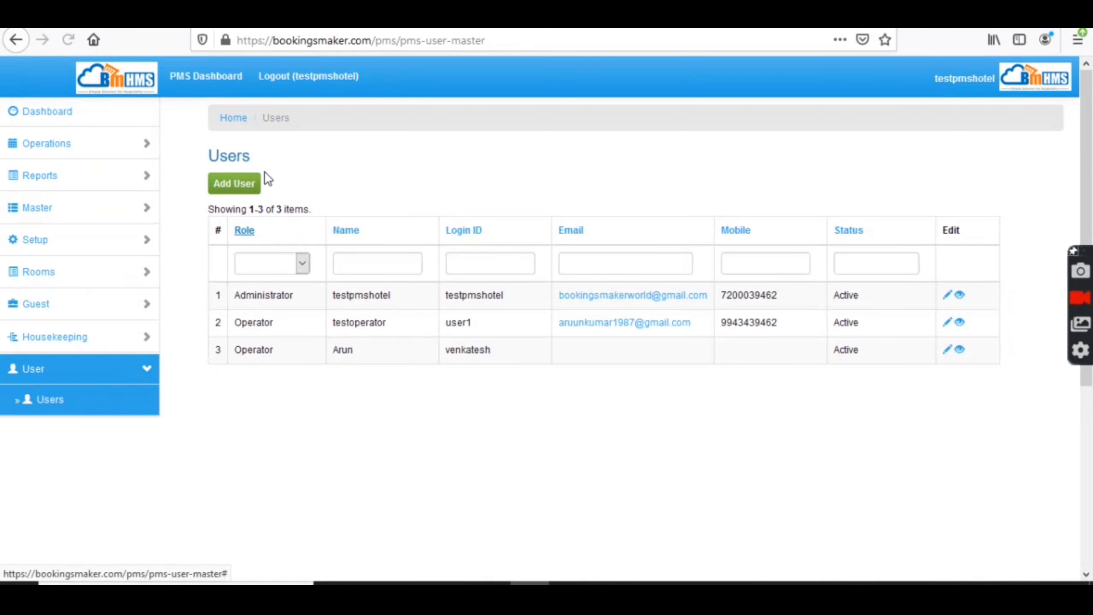
- Review the new-user form's role options and password field, then leave without adding a user
{"action": "left_click", "coordinate": [242, 189]}
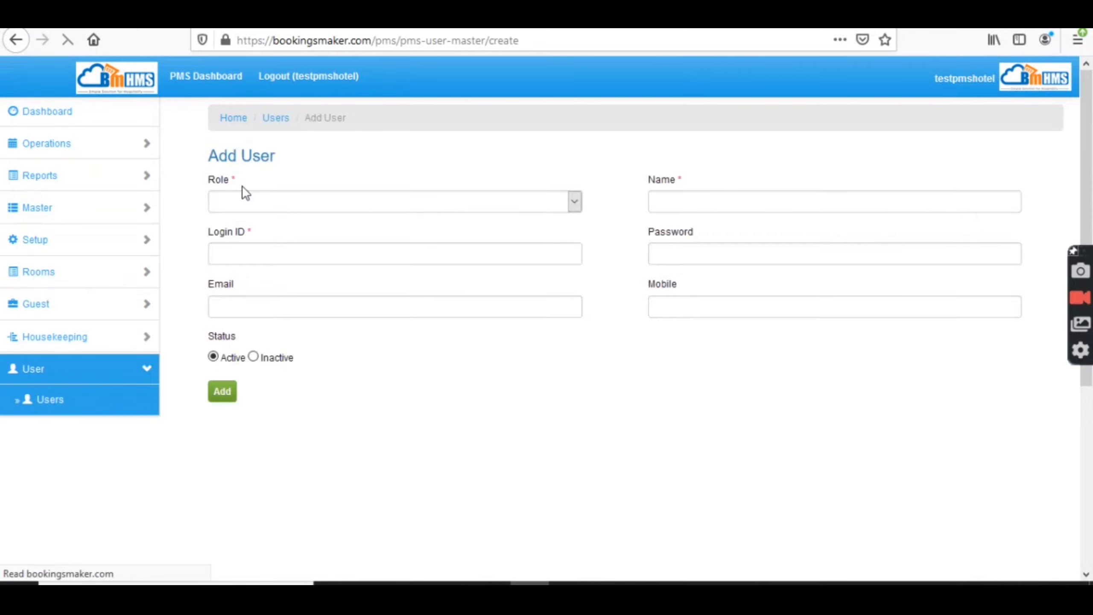
{"action": "left_click", "coordinate": [250, 206]}
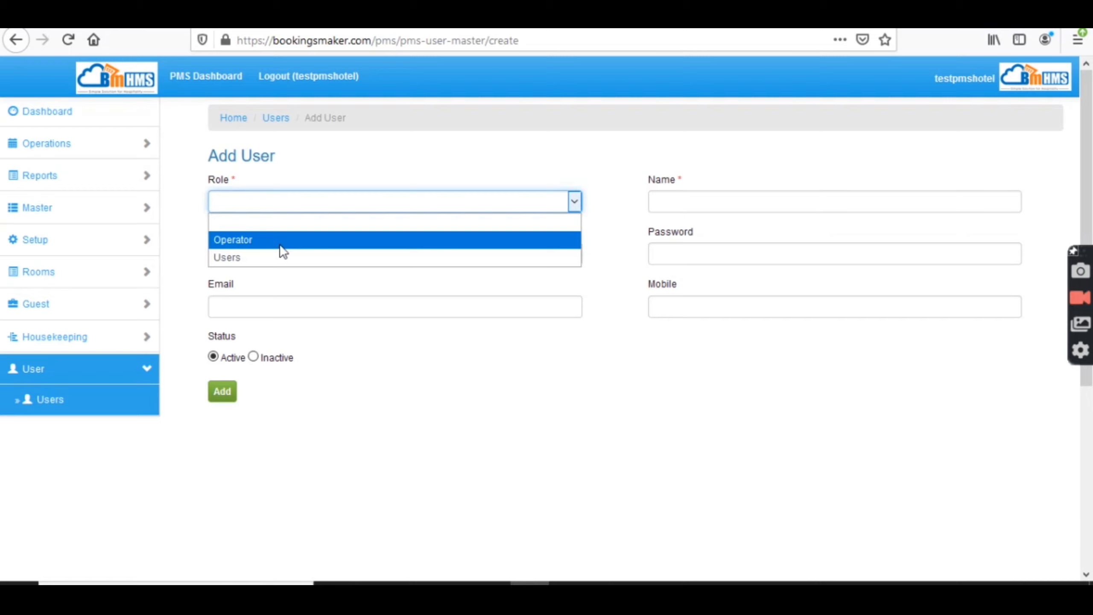
{"action": "left_click", "coordinate": [676, 245]}
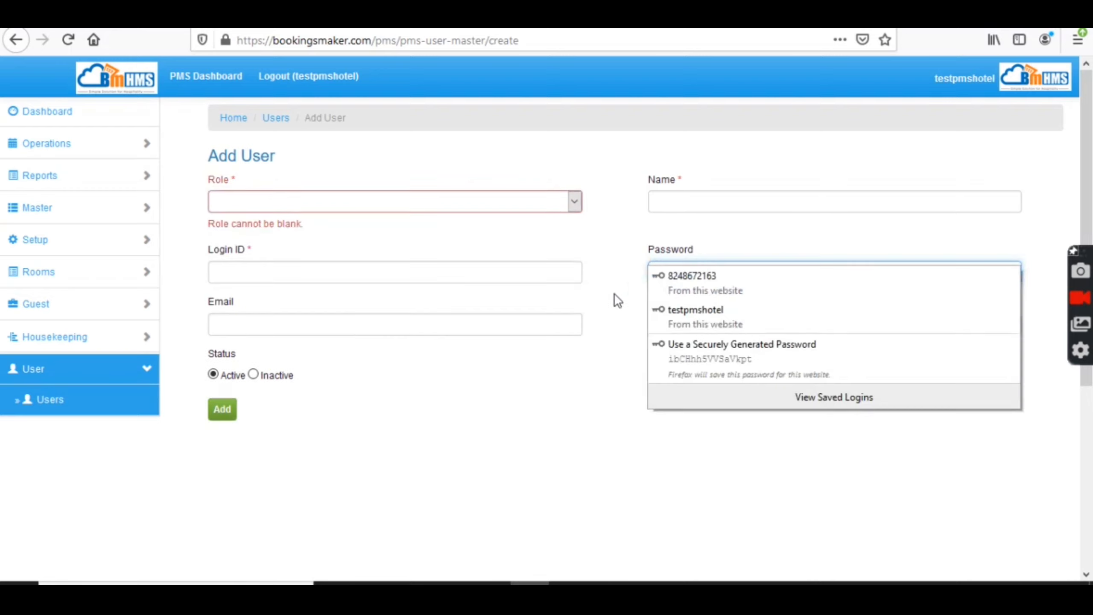
{"action": "left_click", "coordinate": [304, 416]}
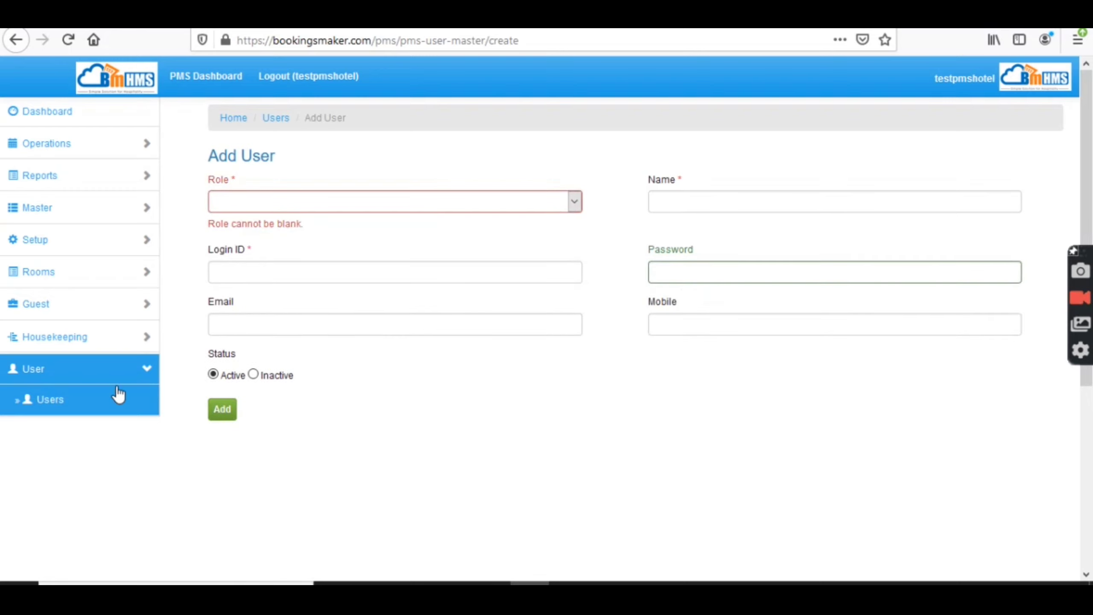
{"action": "left_click", "coordinate": [76, 406]}
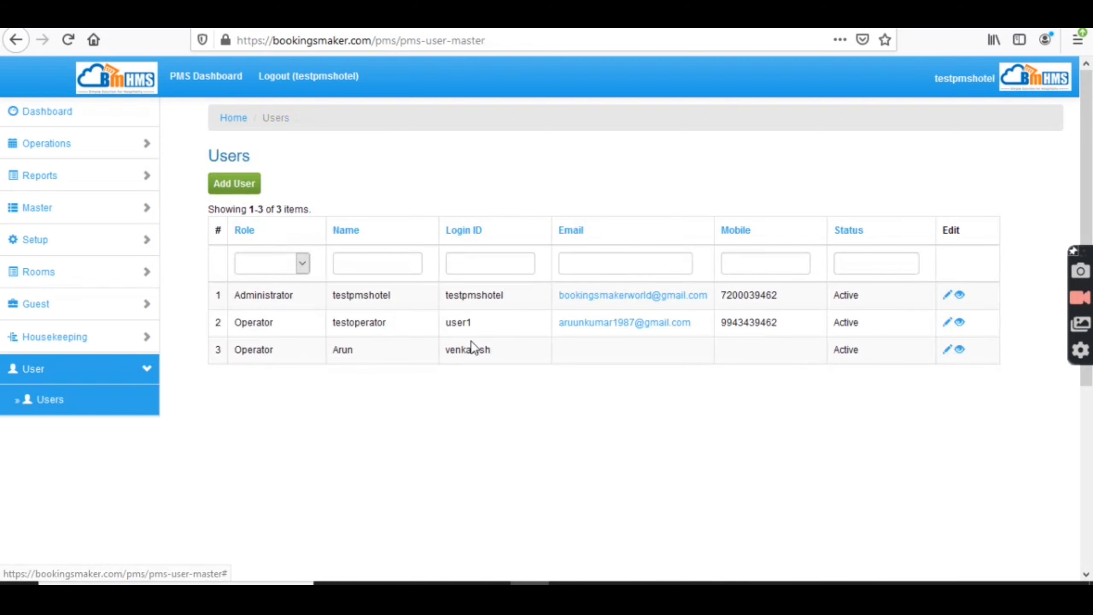